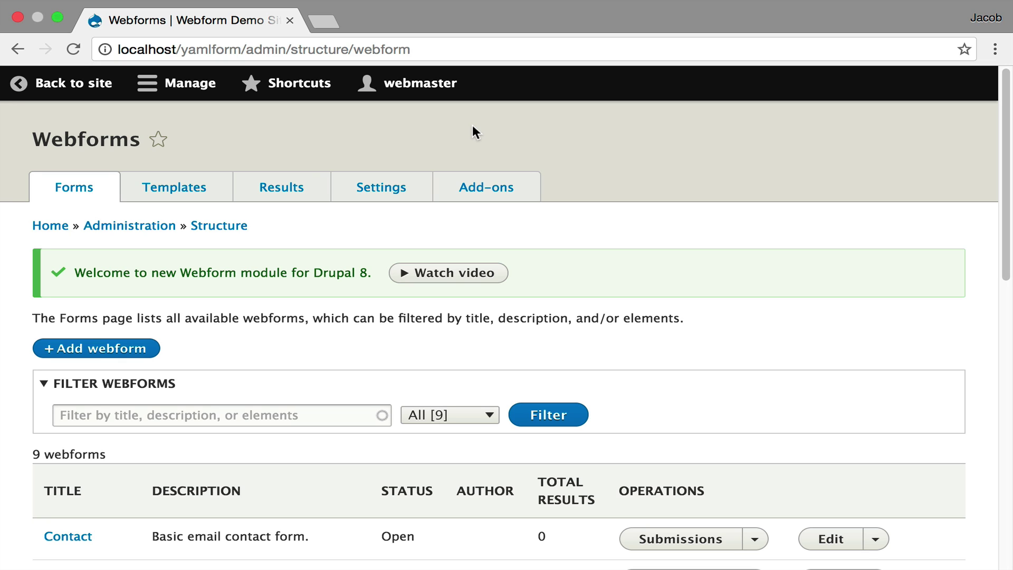
# Step: Open the Contact webform's Elements page and start adding a new element
pyautogui.click(69, 537)
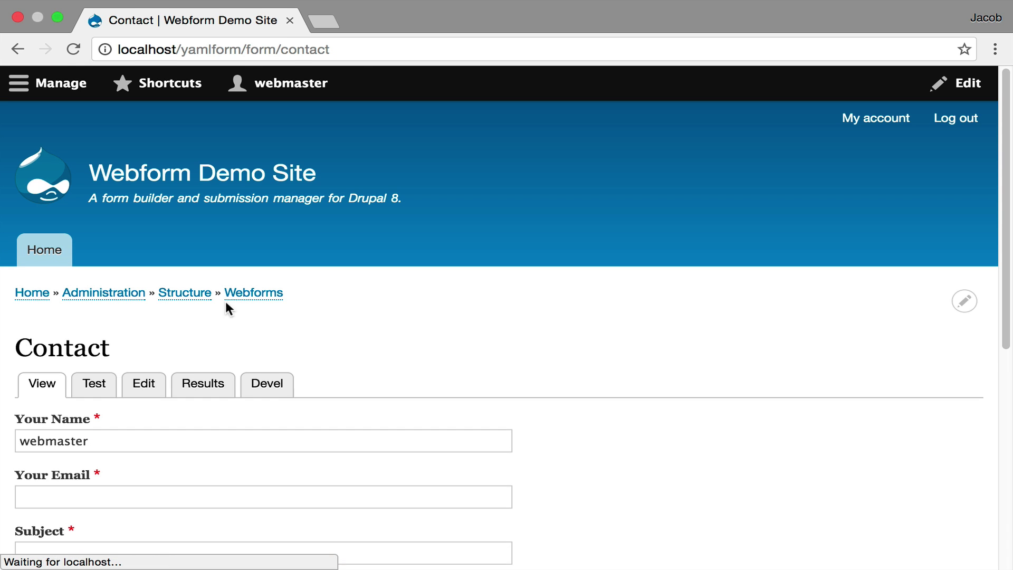
pyautogui.scroll(-2, 271, 330)
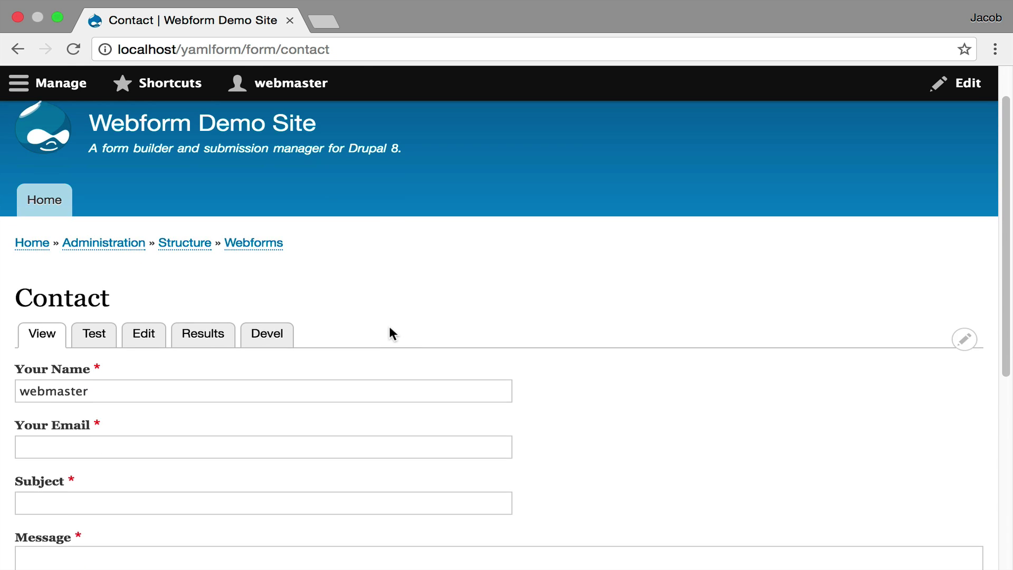
pyautogui.scroll(-2, 389, 332)
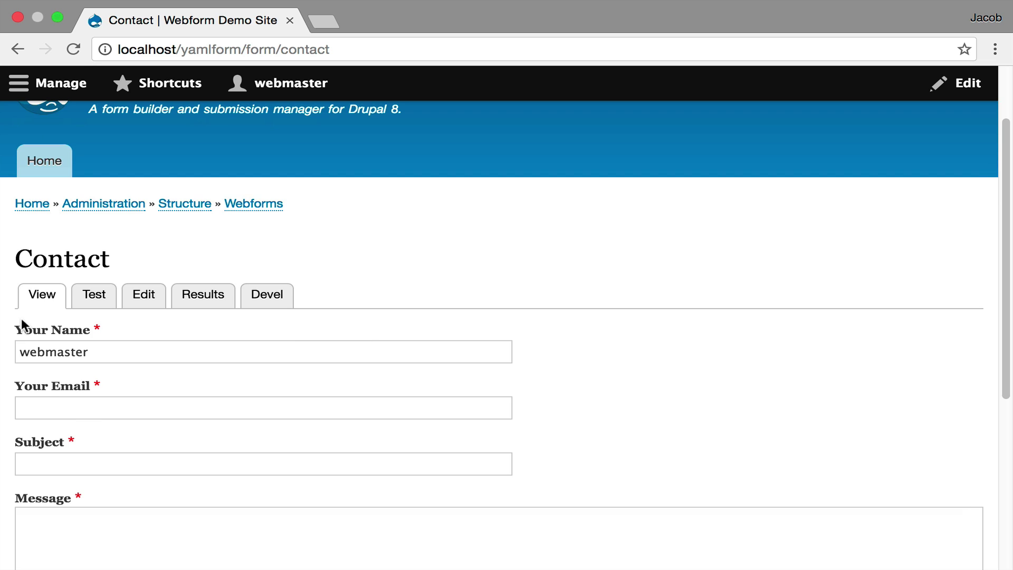
pyautogui.click(135, 300)
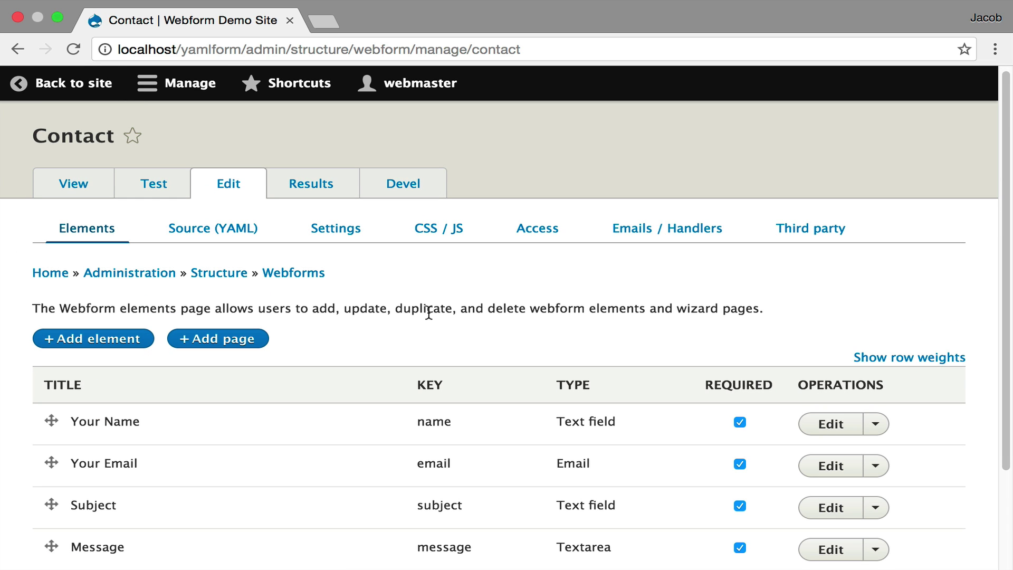
pyautogui.scroll(-3, 429, 314)
pyautogui.click(122, 267)
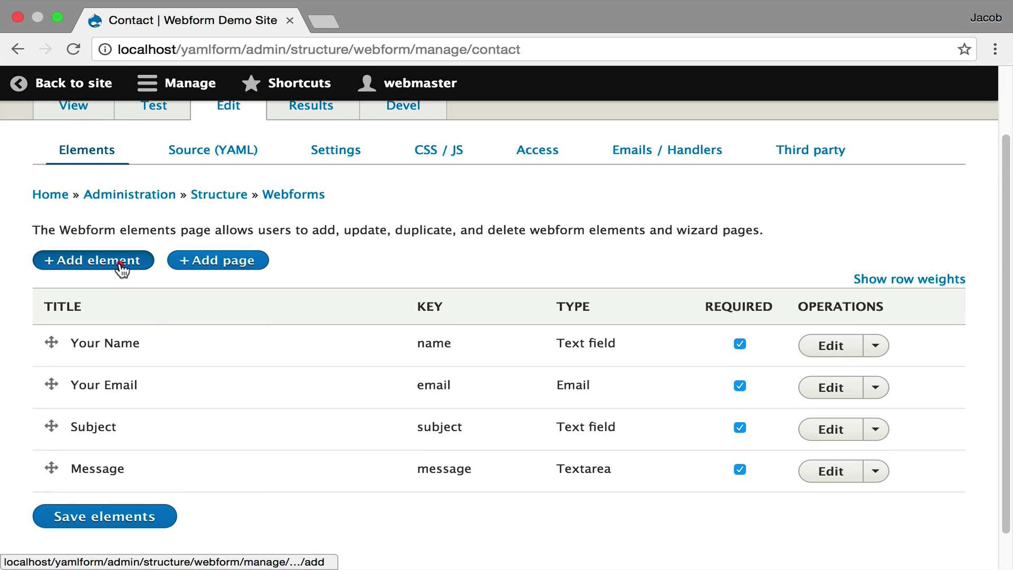
# Step: Filter element types by 'Text', add a Text field, and title it 'Company'
pyautogui.click(310, 173)
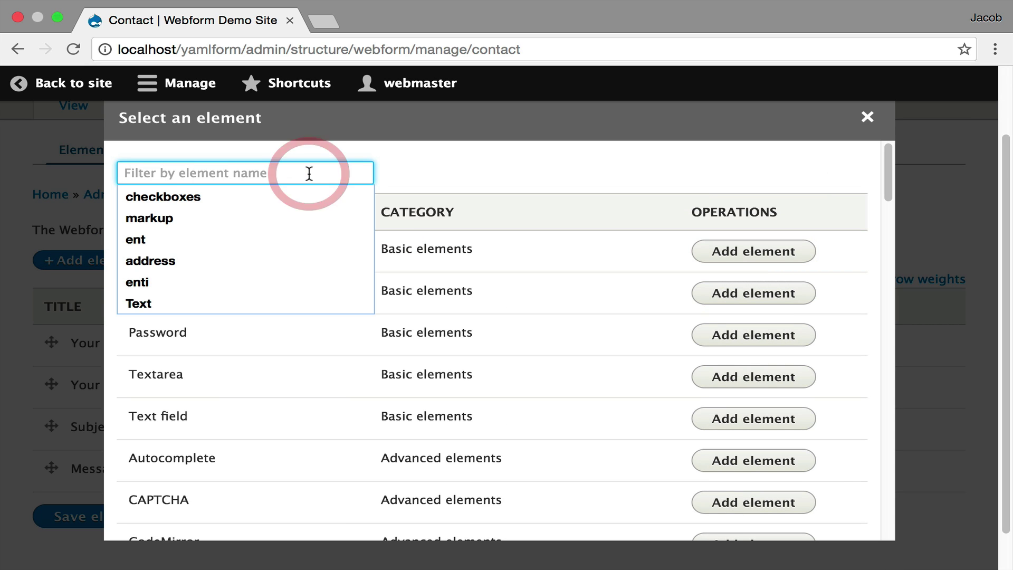
pyautogui.write('Text')
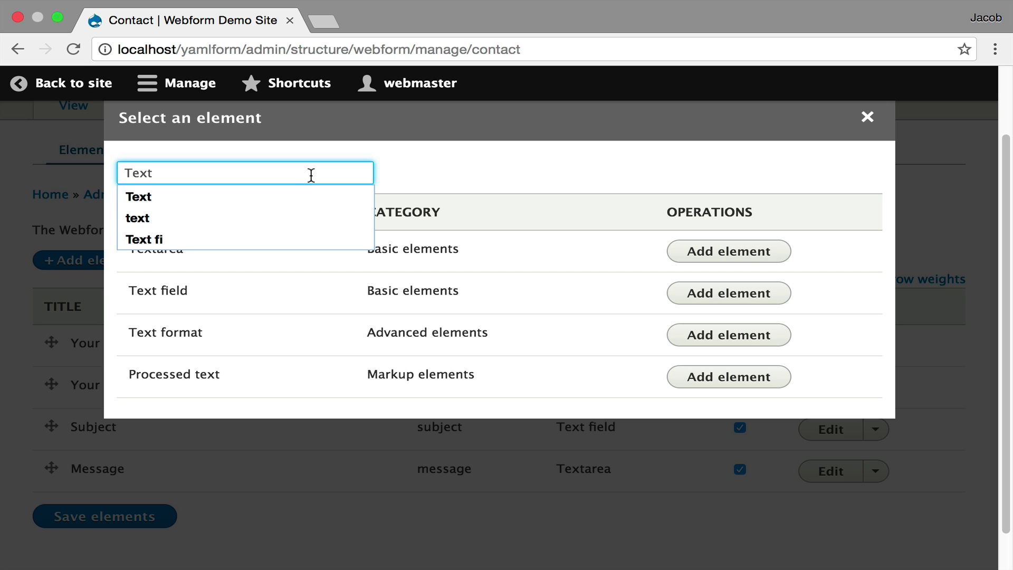
pyautogui.click(705, 292)
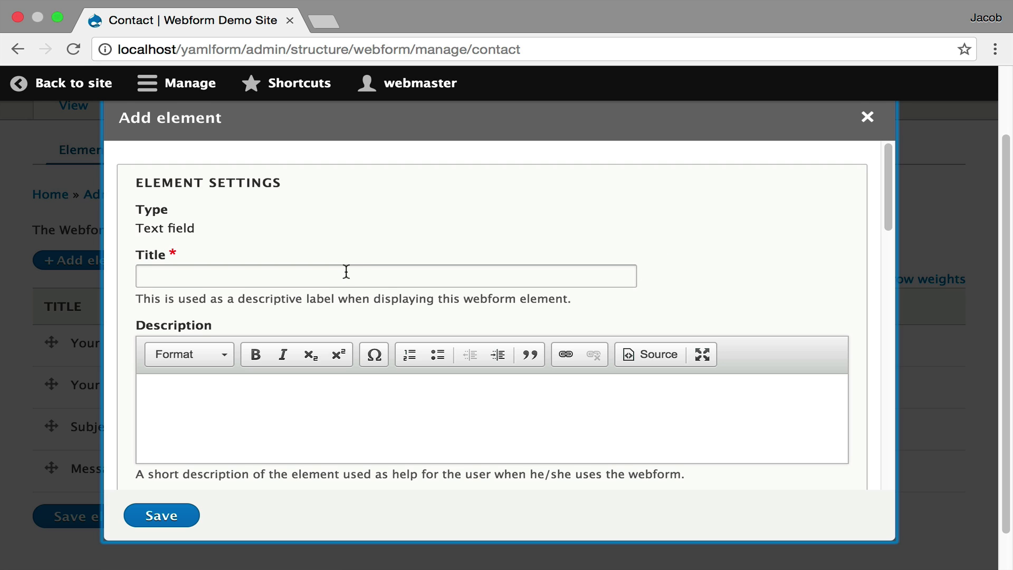
pyautogui.click(342, 273)
pyautogui.write('Company')
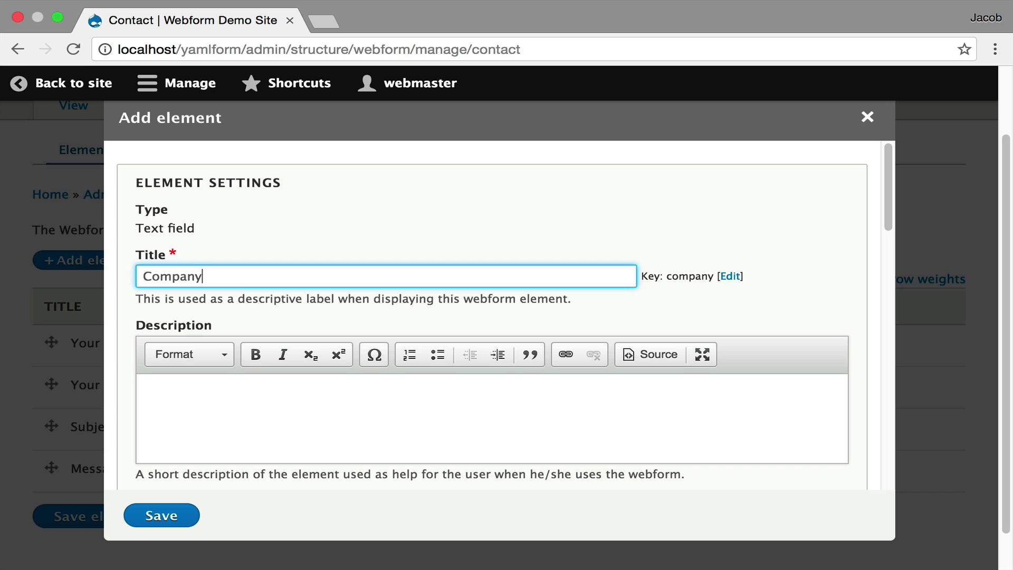
pyautogui.scroll(-3, 674, 298)
pyautogui.scroll(-3, 739, 348)
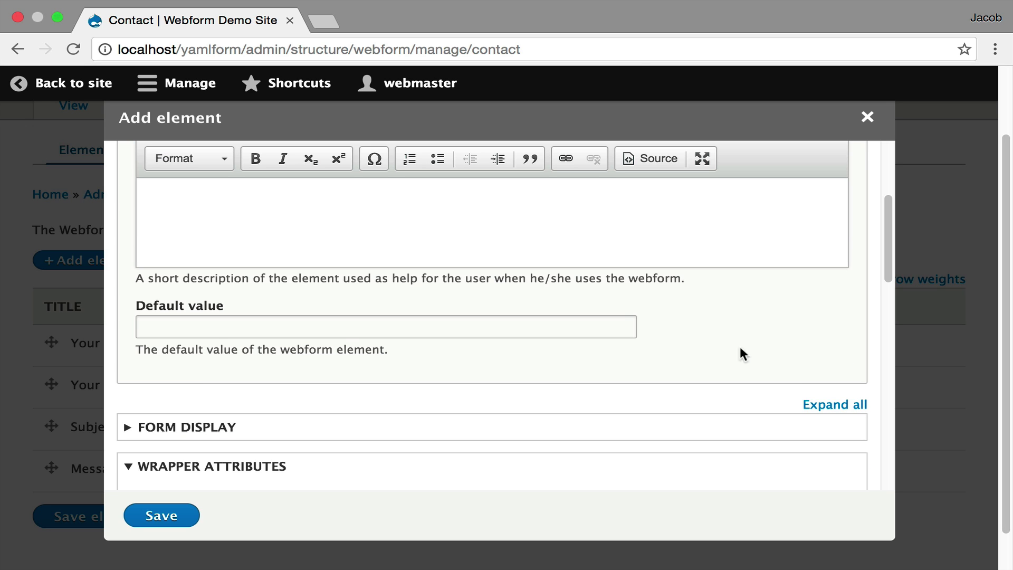
# Step: Expand all settings sections of the Company text field and scroll through them
pyautogui.click(812, 405)
pyautogui.scroll(-4, 607, 328)
pyautogui.scroll(-2, 595, 322)
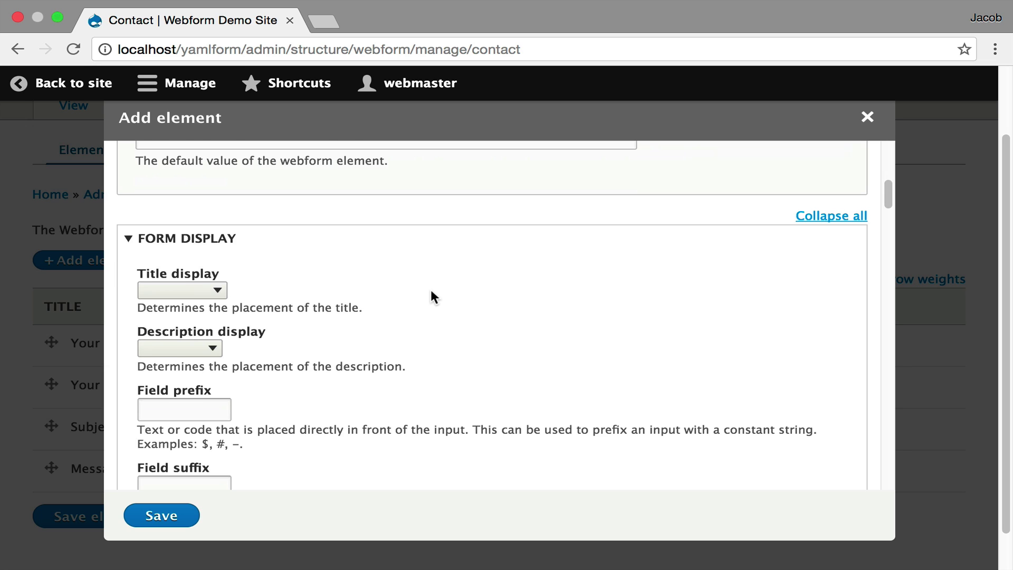
pyautogui.scroll(-7, 431, 291)
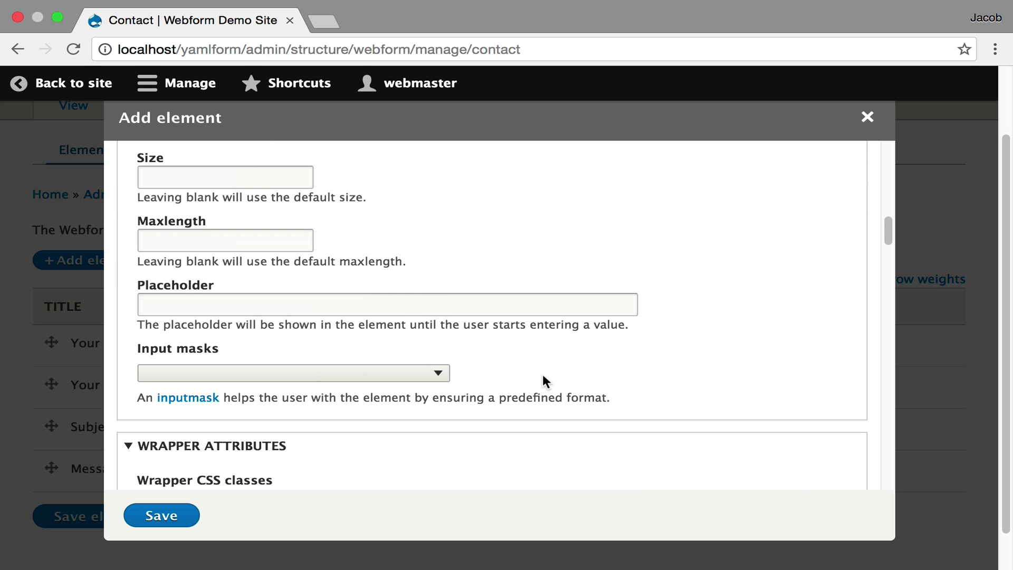
pyautogui.scroll(-3, 537, 372)
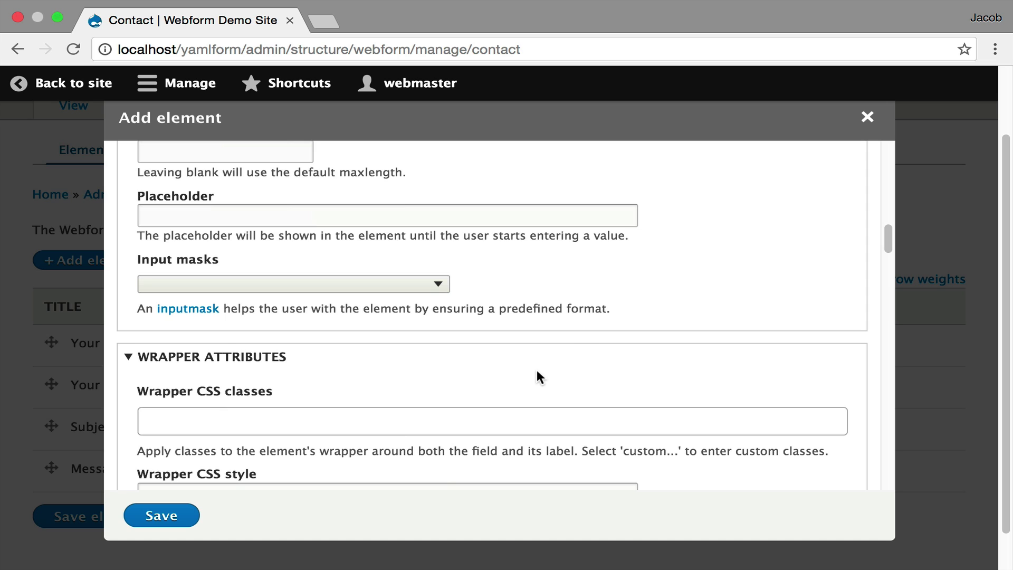
pyautogui.scroll(-3, 537, 376)
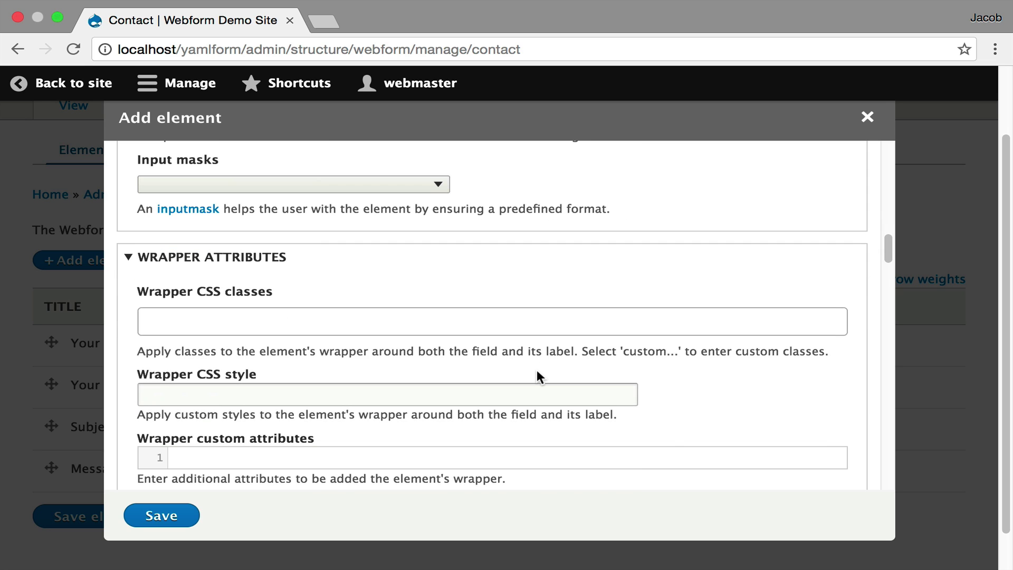
pyautogui.scroll(-5, 537, 371)
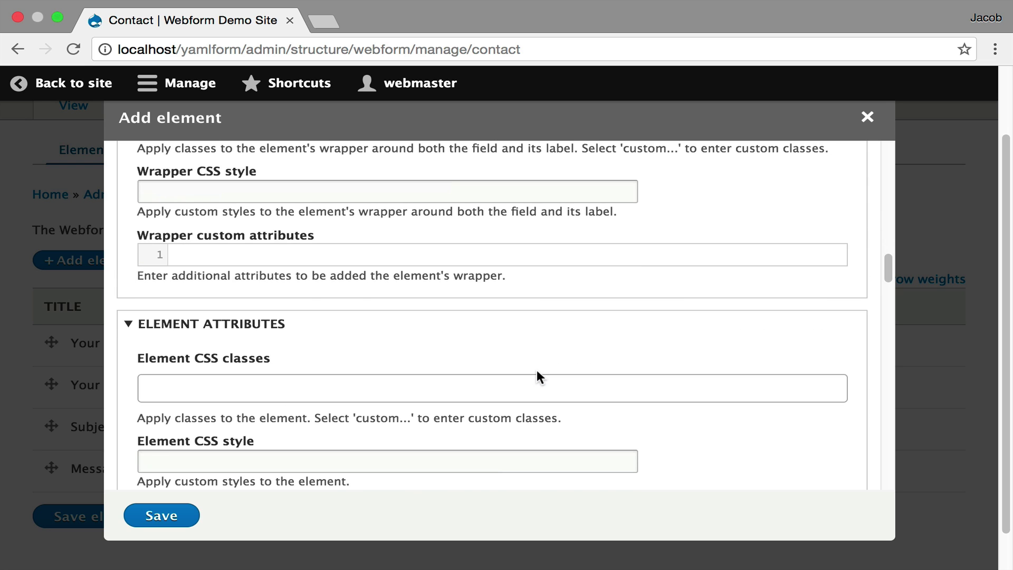
pyautogui.scroll(-10, 522, 367)
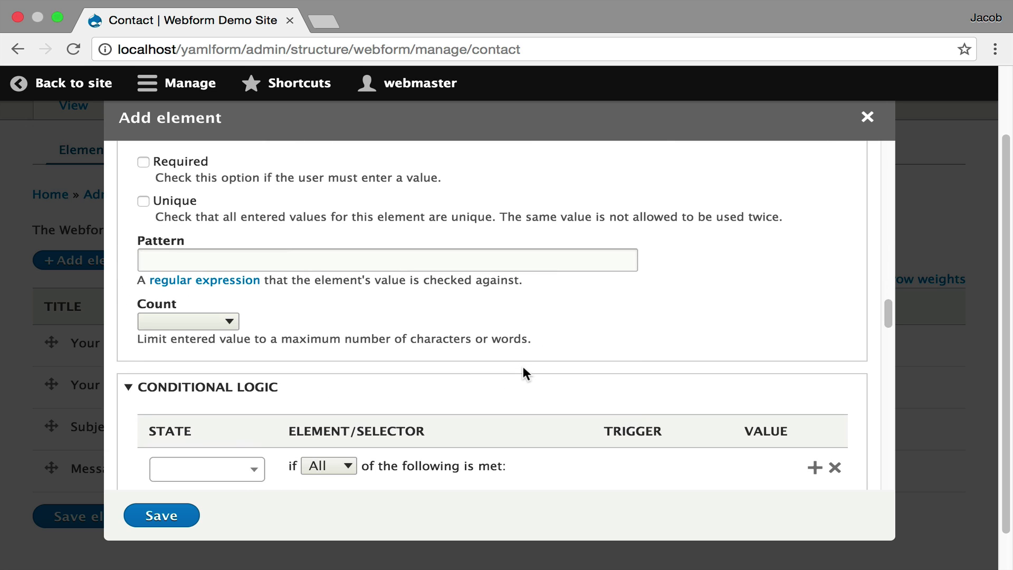
pyautogui.scroll(-6, 523, 366)
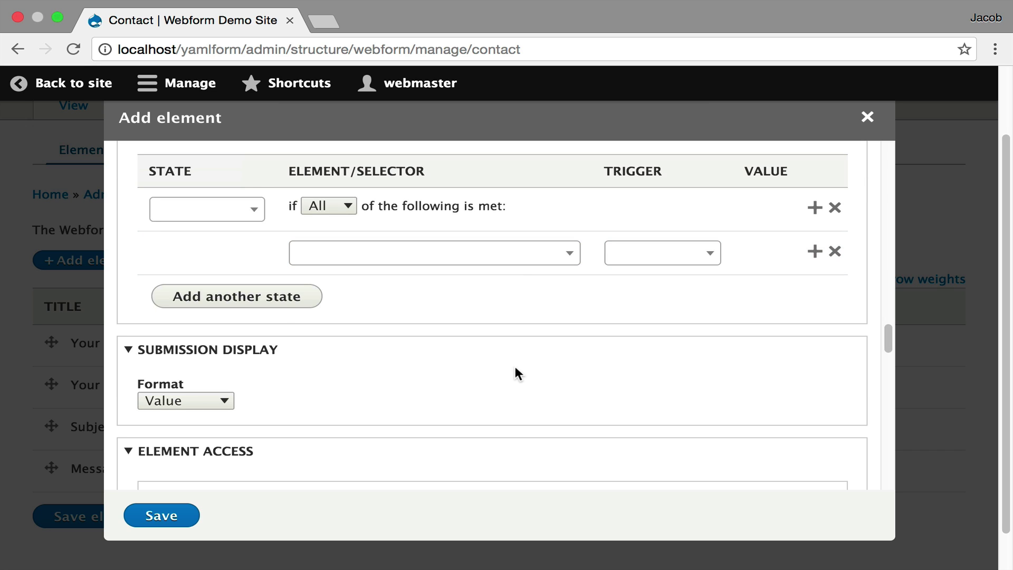
pyautogui.scroll(-2, 418, 362)
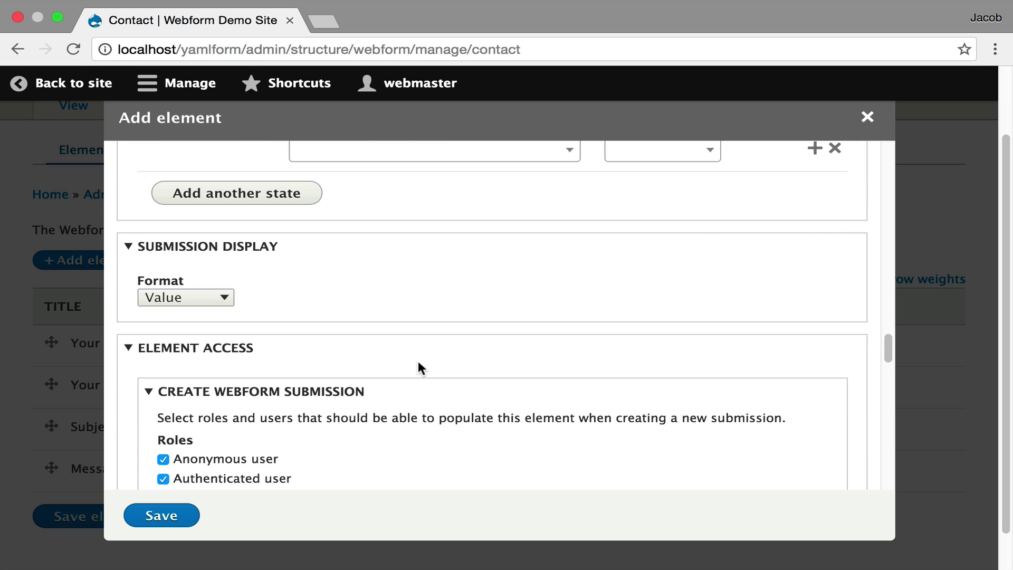
pyautogui.scroll(-18, 417, 360)
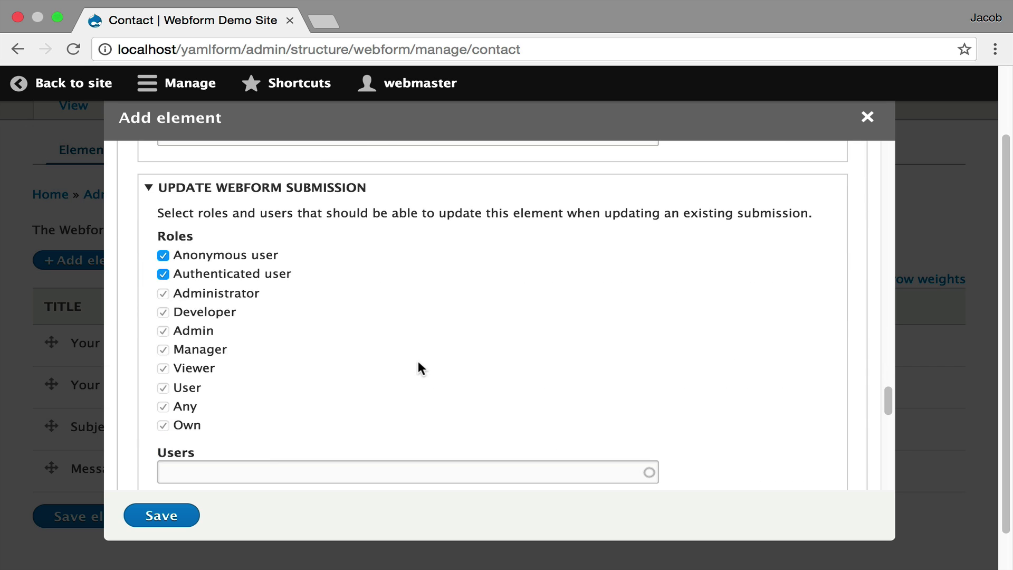
pyautogui.scroll(-1, 418, 360)
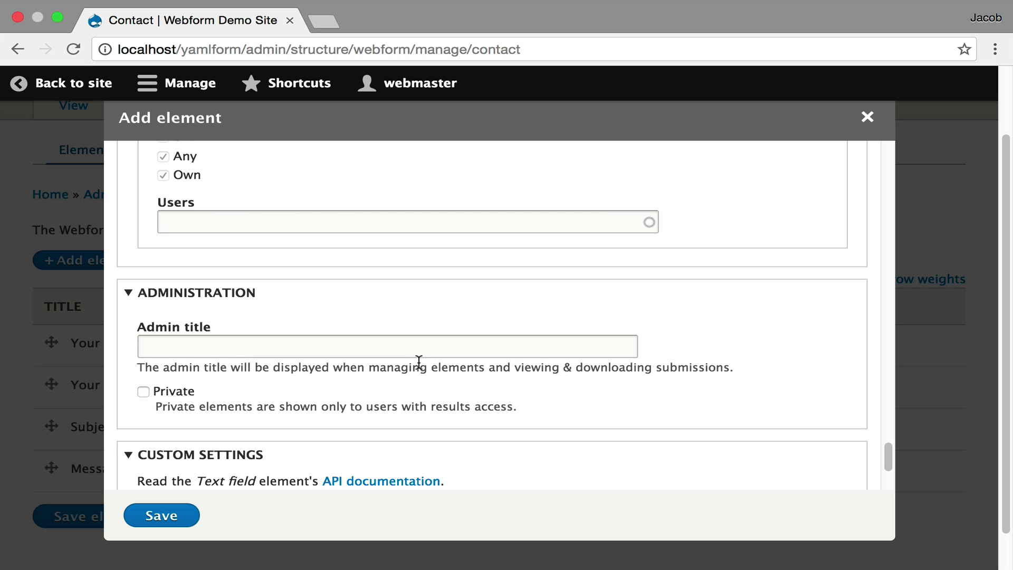
pyautogui.scroll(-1, 358, 289)
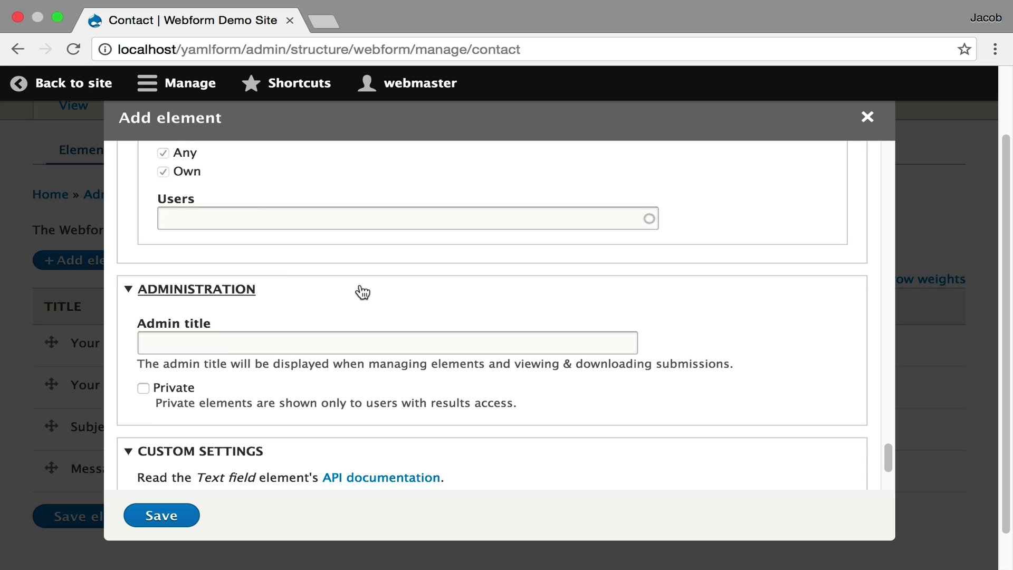
pyautogui.scroll(-2, 359, 287)
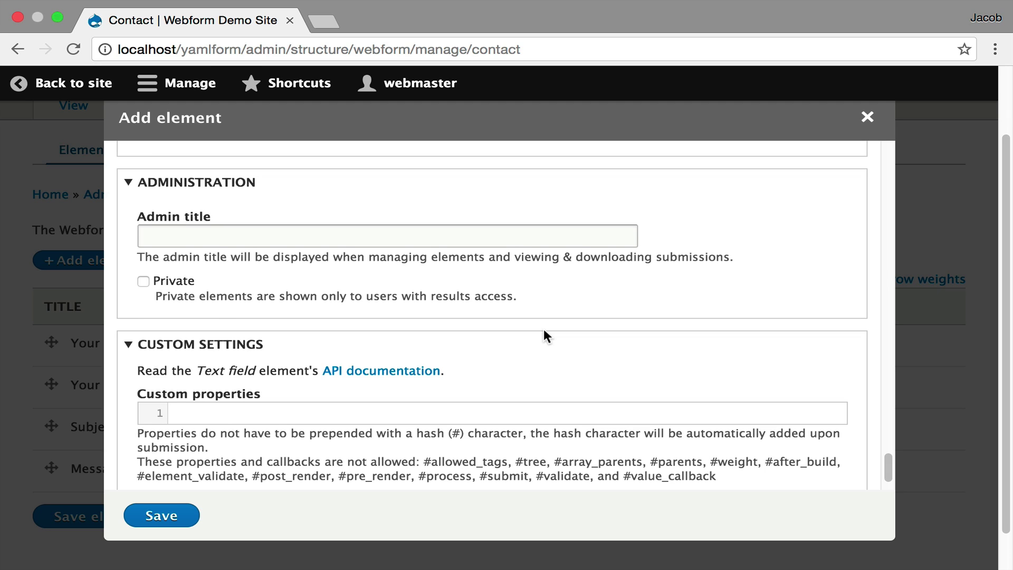
pyautogui.scroll(-1, 528, 340)
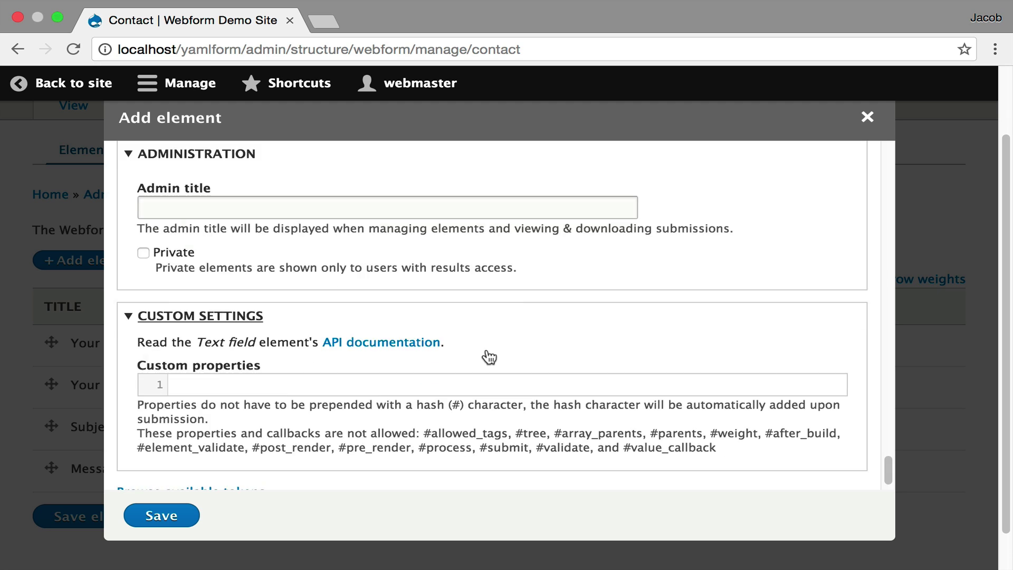
# Step: Save the new Company text field to the Contact form
pyautogui.click(170, 518)
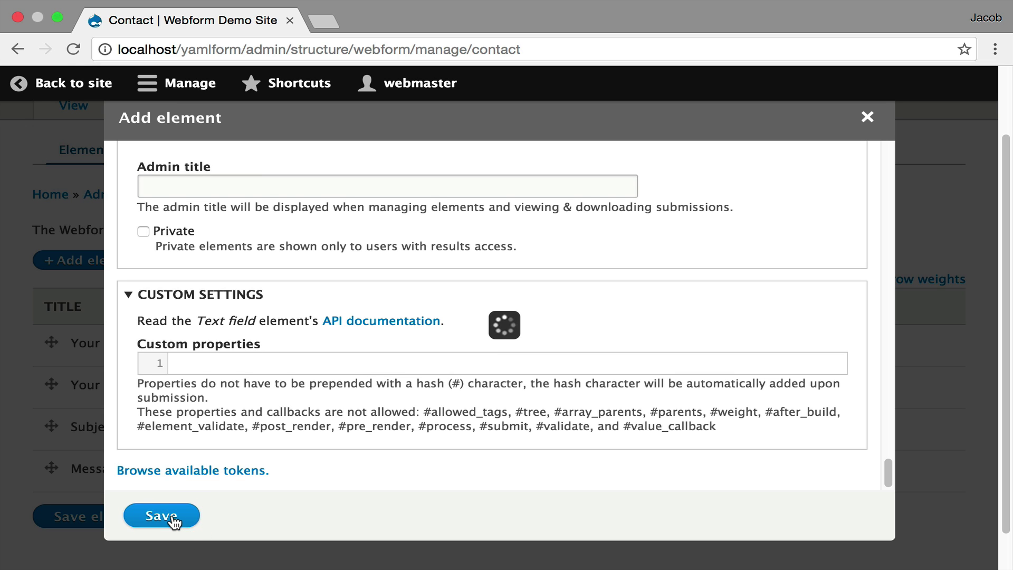
pyautogui.scroll(-5, 340, 413)
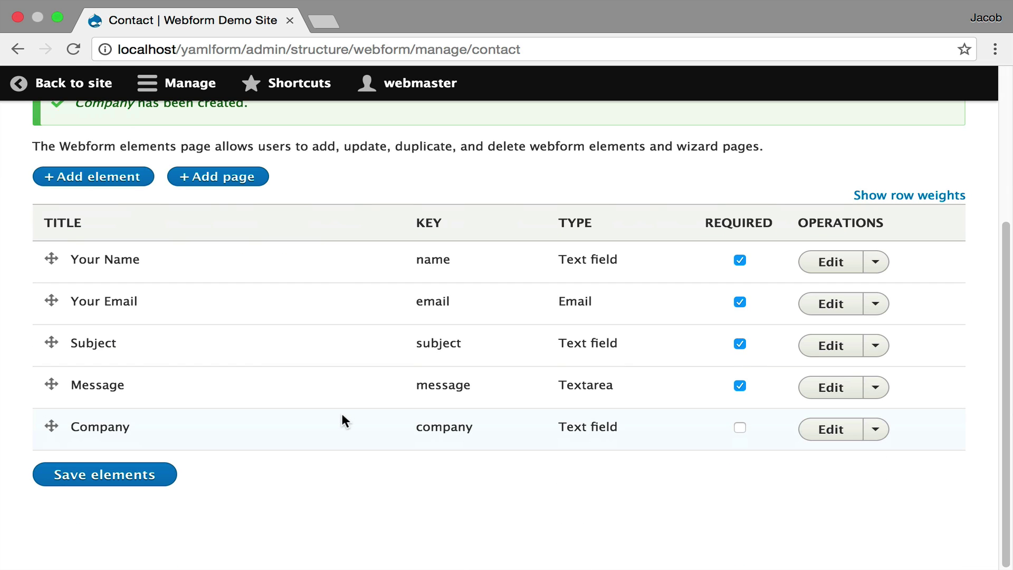
pyautogui.scroll(5, 337, 413)
# Step: Preview the public Contact form with its optional Company field, then return to Elements
pyautogui.click(105, 197)
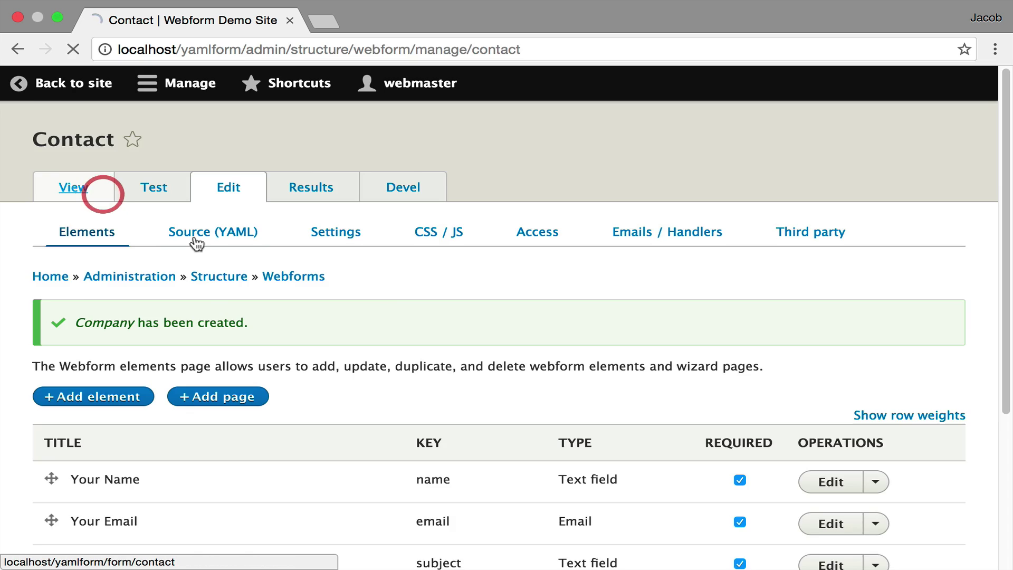
pyautogui.scroll(-10, 463, 325)
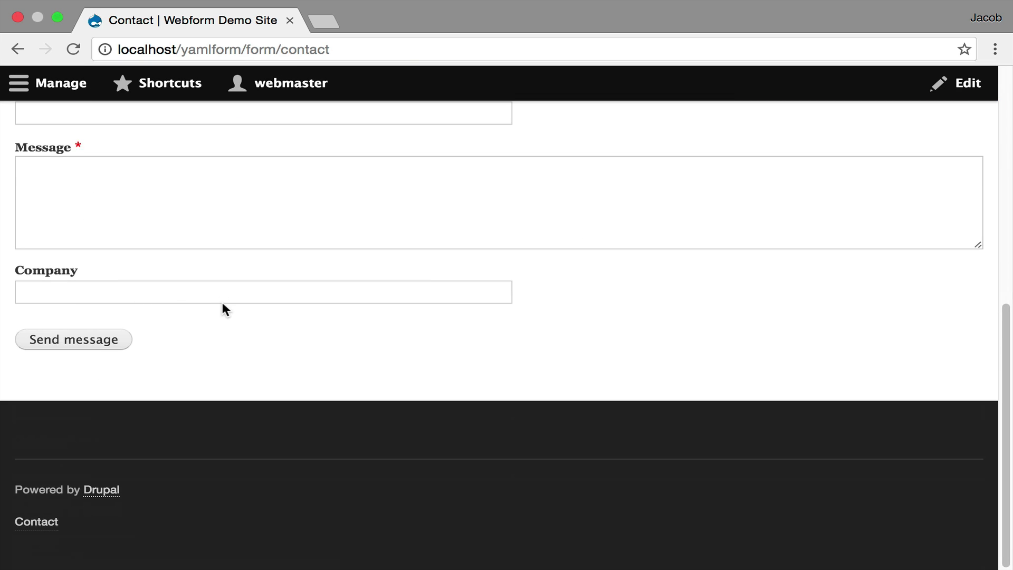
pyautogui.scroll(5, 222, 302)
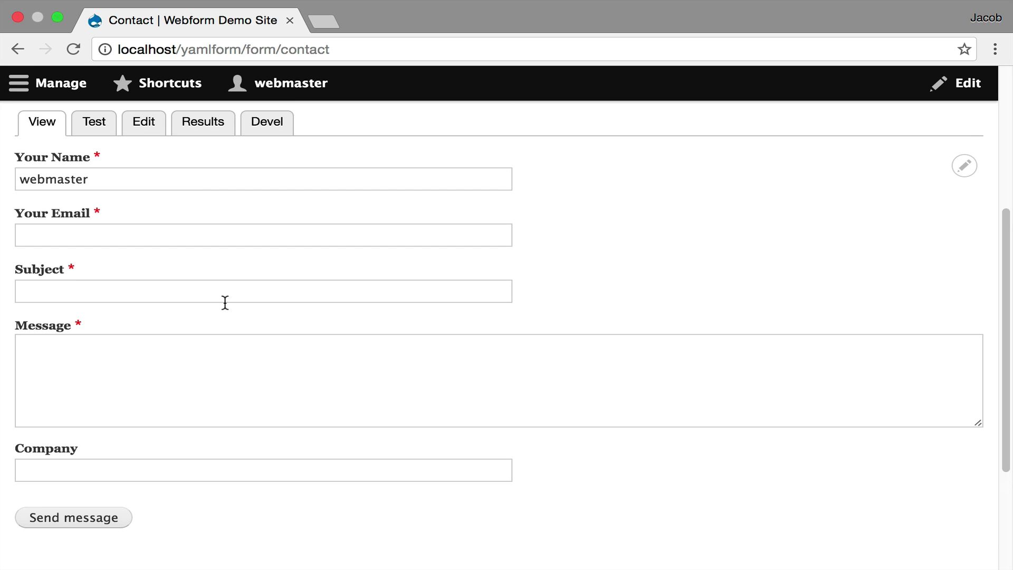
pyautogui.click(150, 137)
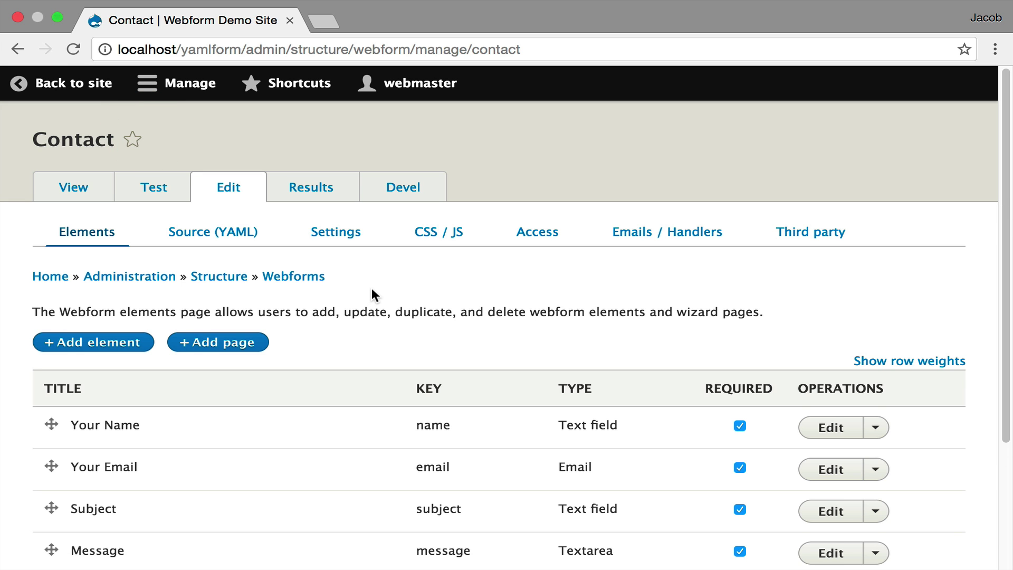
# Step: Drag Company to second place below Your Name and tick its Required box
pyautogui.scroll(-3, 371, 295)
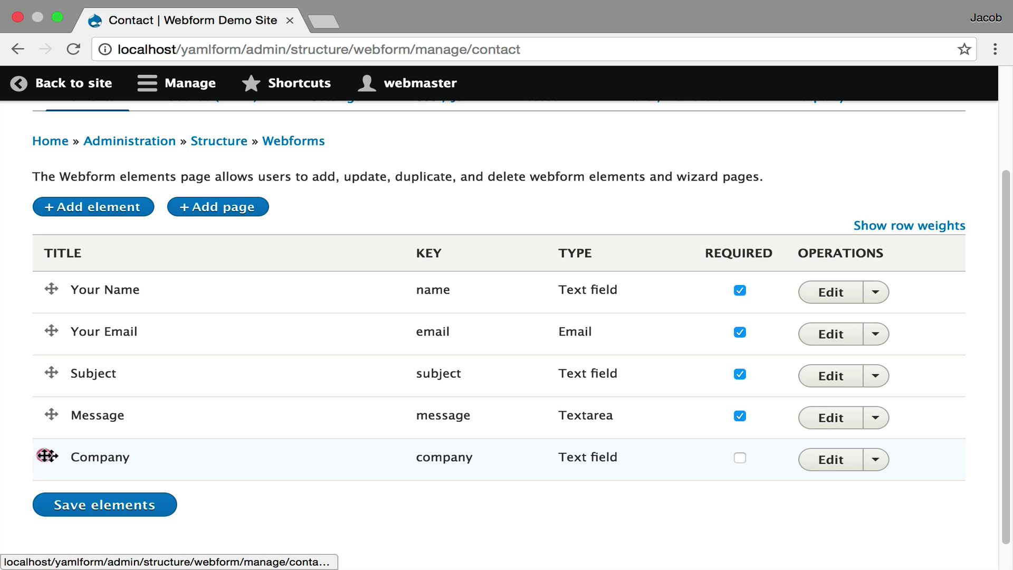
pyautogui.moveTo(47, 455); pyautogui.dragTo(49, 333)
pyautogui.click(739, 392)
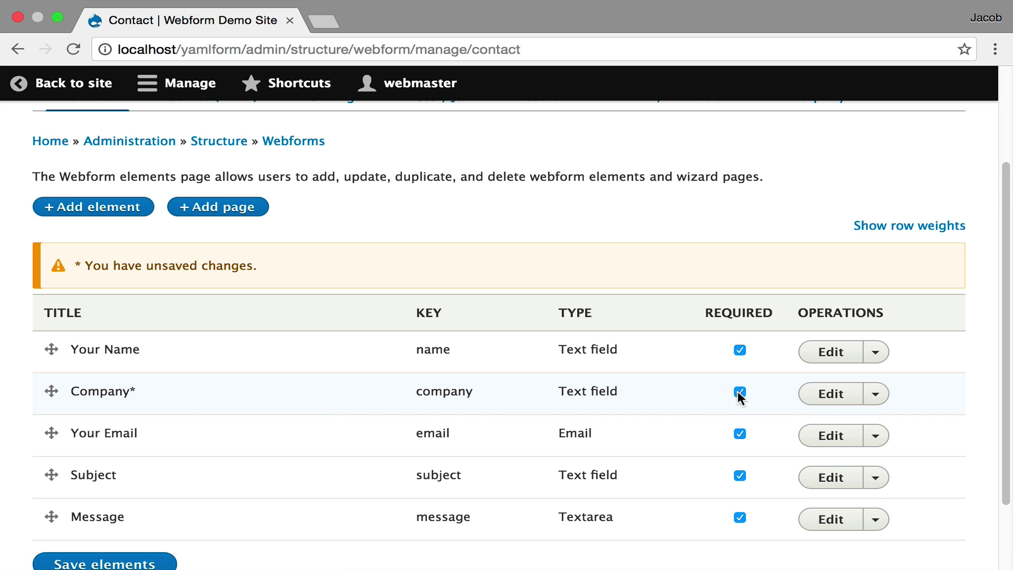
pyautogui.scroll(3, 318, 351)
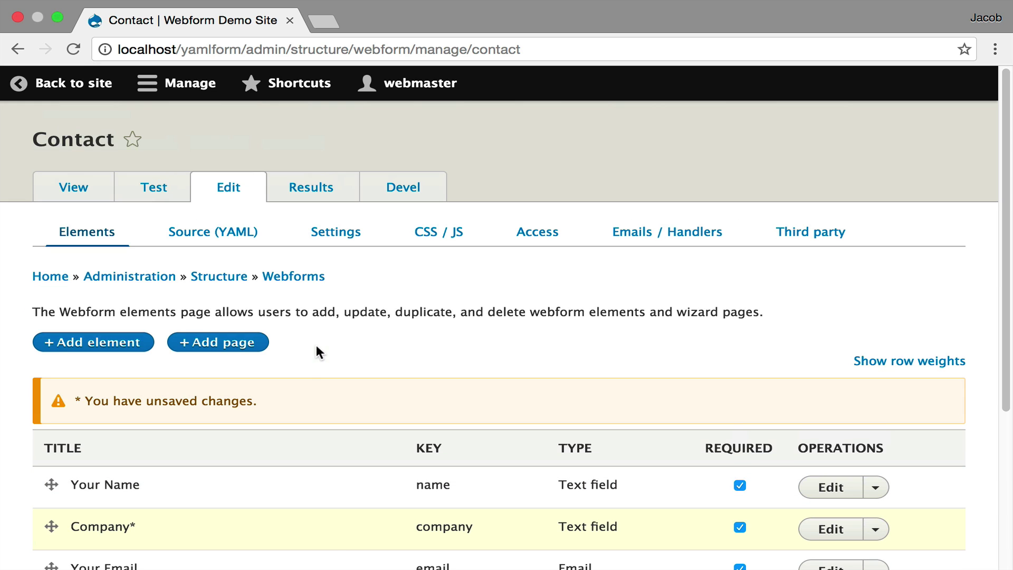
# Step: In the Source (YAML), move the company block to directly after the name element
pyautogui.click(220, 241)
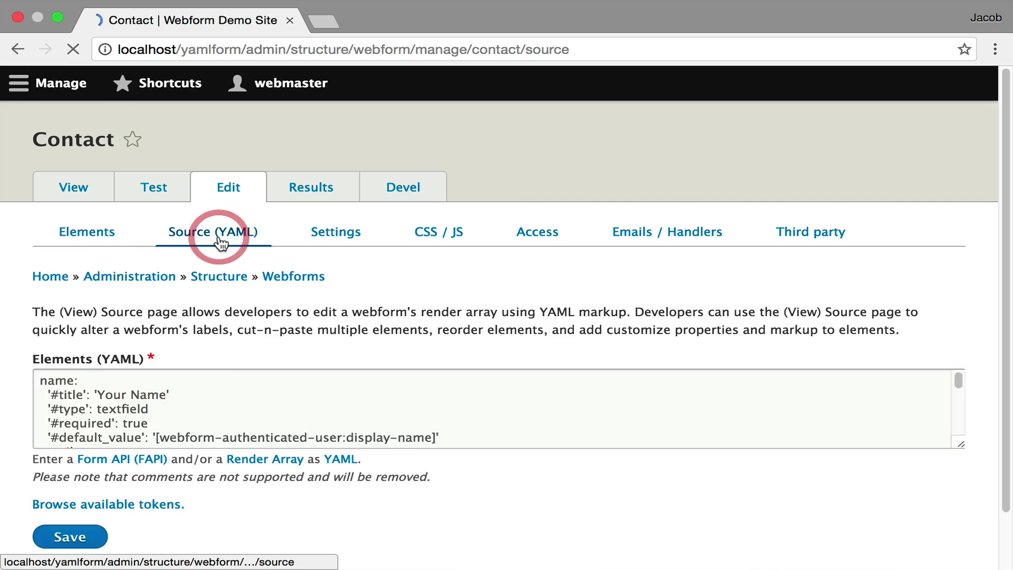
pyautogui.scroll(-5, 334, 393)
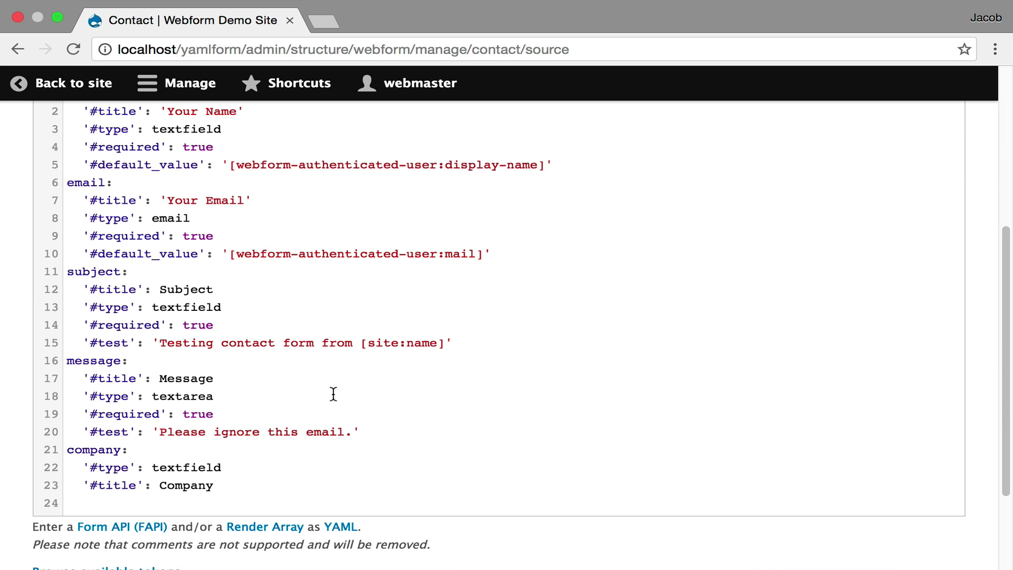
pyautogui.click(270, 452)
pyautogui.press('Home')
pyautogui.hotkey('shift', 'Down')
pyautogui.hotkey('shift', 'Down')
pyautogui.hotkey('shift', 'Down')
pyautogui.press('super+c')
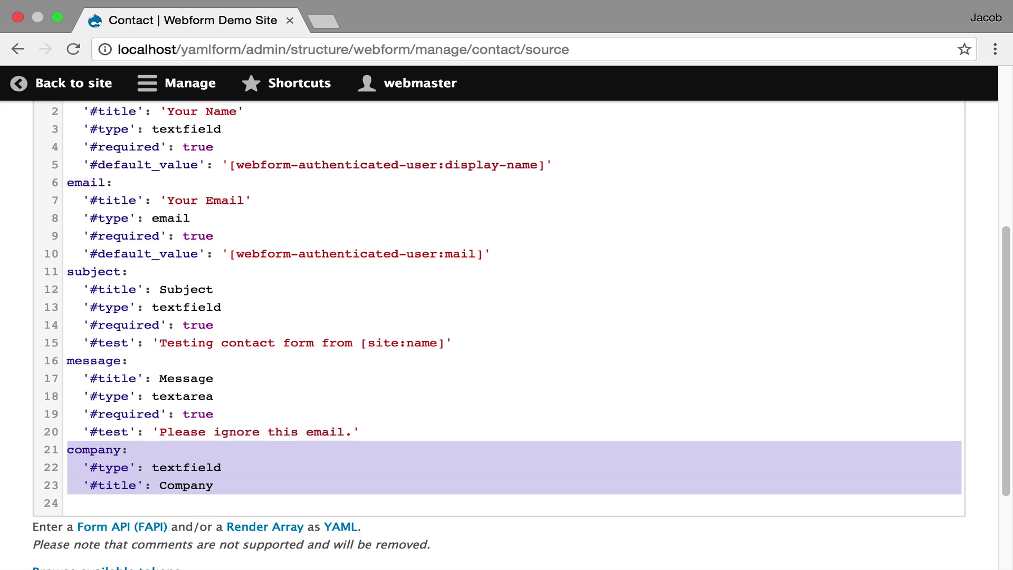
pyautogui.press('BackSpace')
pyautogui.press('Up')
pyautogui.press('Up')
pyautogui.press('Up')
pyautogui.press('Up')
pyautogui.press('Up')
pyautogui.press('Up')
pyautogui.press('Up')
pyautogui.press('Up')
pyautogui.press('Up')
pyautogui.press('Up')
pyautogui.press('Up')
pyautogui.press('Up')
pyautogui.press('Up')
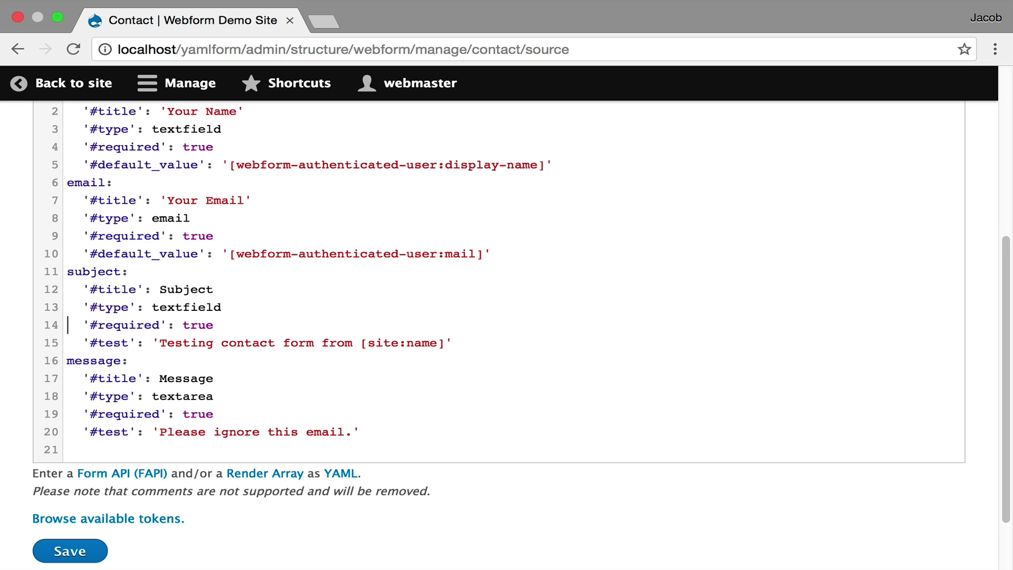
pyautogui.press('Up')
pyautogui.press('Up')
pyautogui.press('Return')
pyautogui.press('Up')
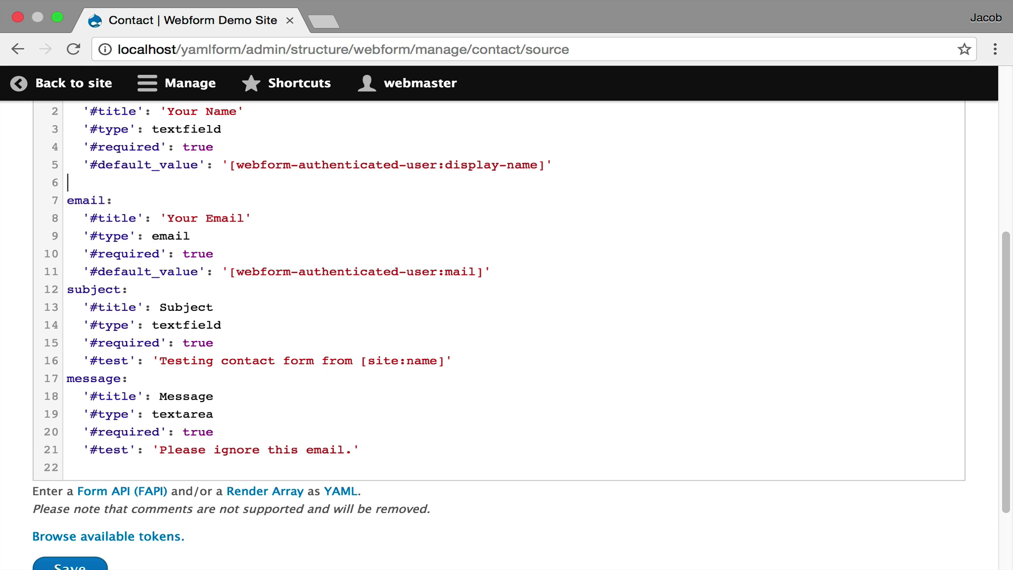
pyautogui.write('c')
pyautogui.press('BackSpace')
pyautogui.press('super+v')
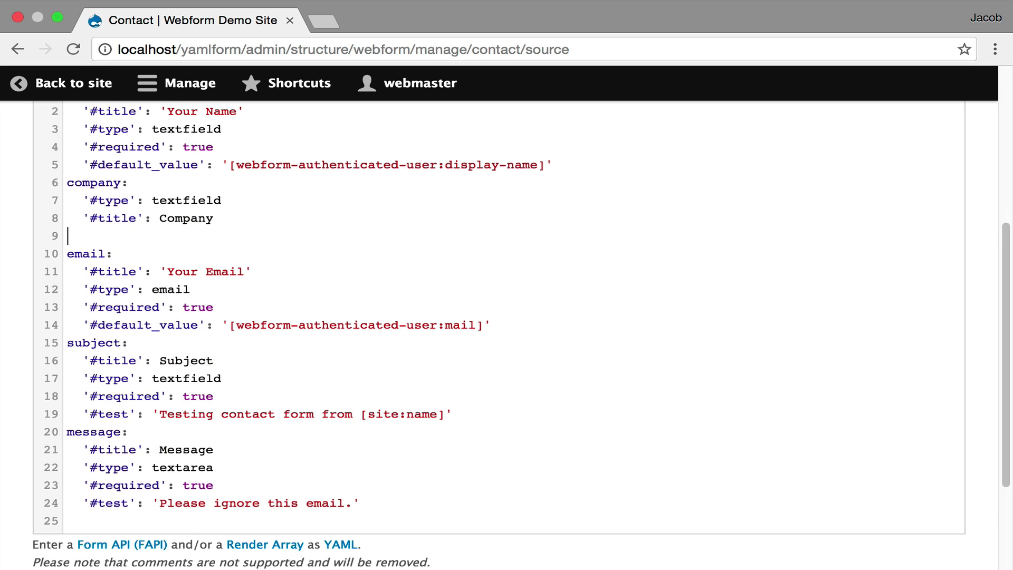
pyautogui.press('BackSpace')
# Step: Title company 'Your Company' and give it '#required': true copied from name
pyautogui.write("'Your")
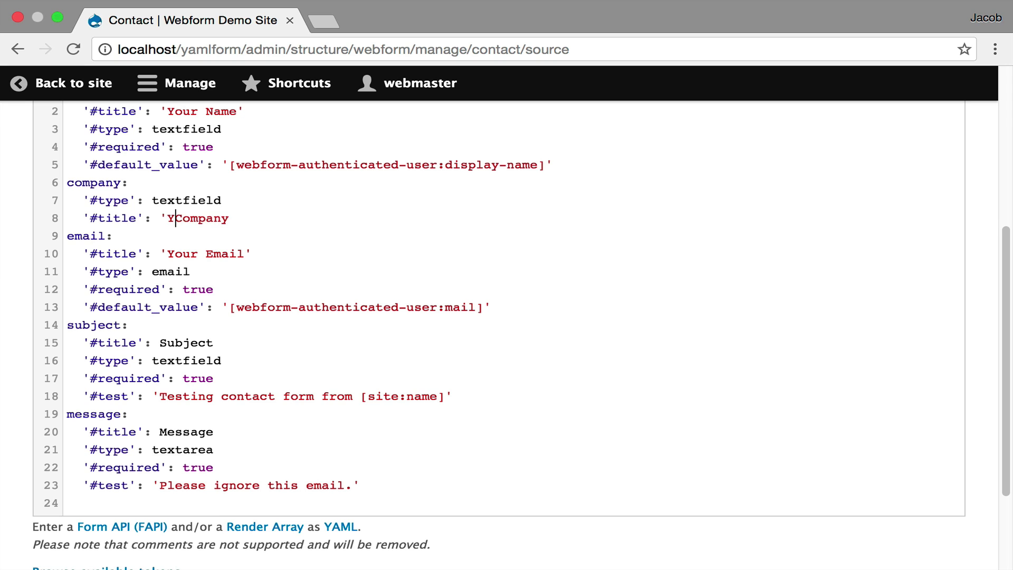
pyautogui.click(259, 218)
pyautogui.write("'")
pyautogui.press('super+Left')
pyautogui.press('Up')
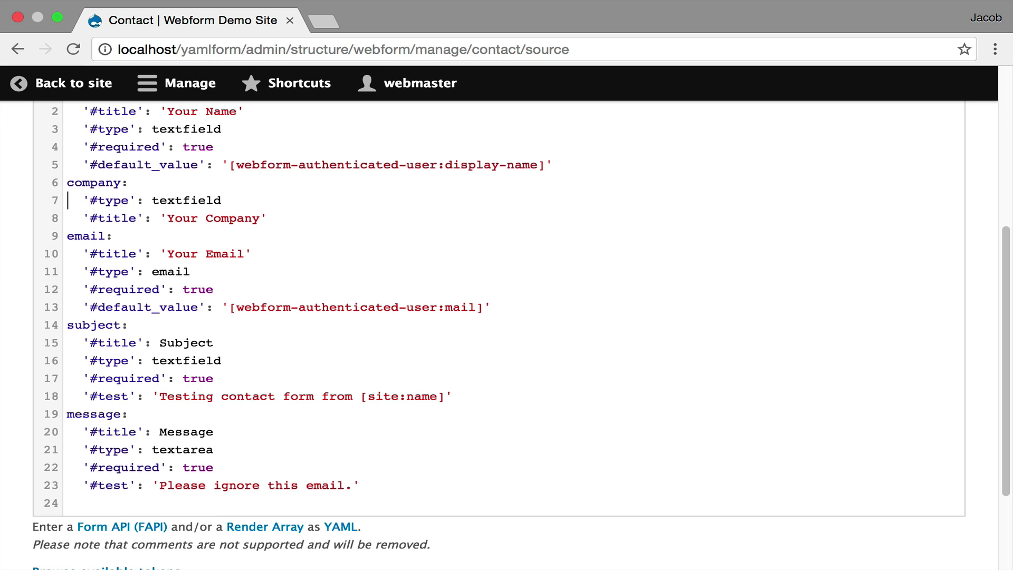
pyautogui.press('Up')
pyautogui.press('Up')
pyautogui.press('Up')
pyautogui.hotkey('shift', 'Down')
pyautogui.press('super+c')
pyautogui.press('Down')
pyautogui.press('Down')
pyautogui.press('Down')
pyautogui.press('Down')
pyautogui.press('Return')
pyautogui.press('Up')
pyautogui.press('super+v')
pyautogui.press('BackSpace')
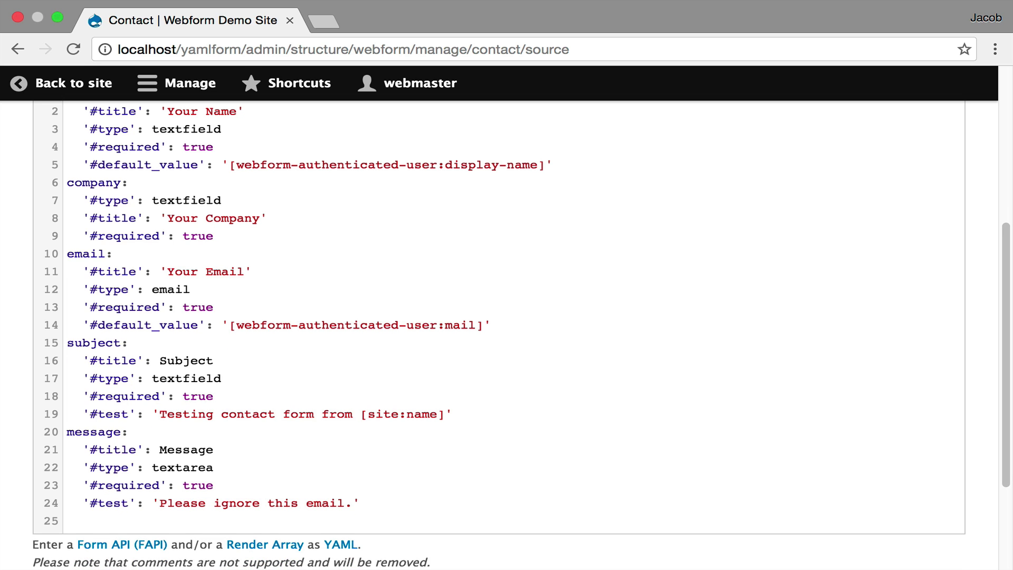
# Step: Save the edited YAML source of the Contact form
pyautogui.scroll(5, 255, 333)
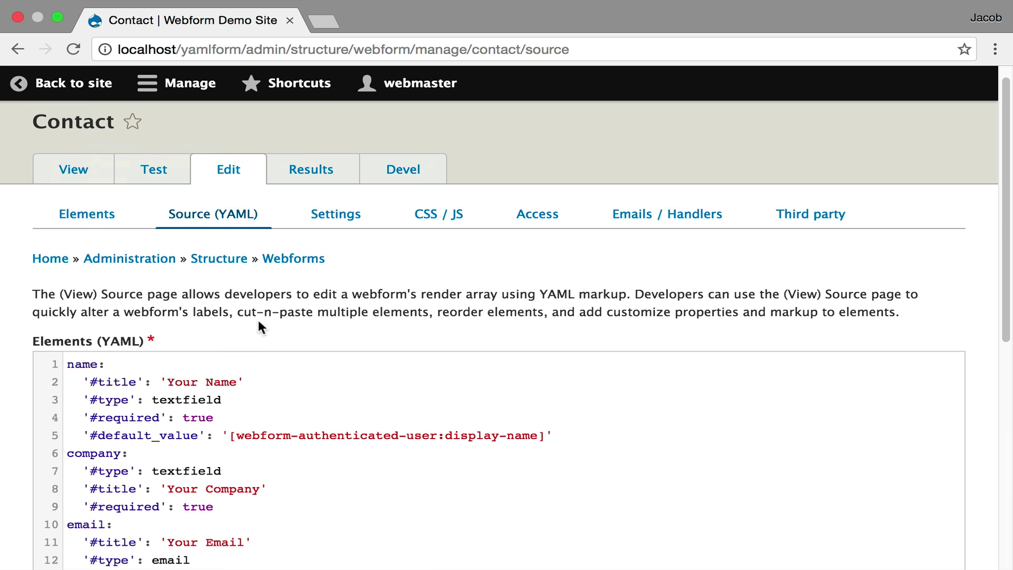
pyautogui.scroll(-7, 434, 311)
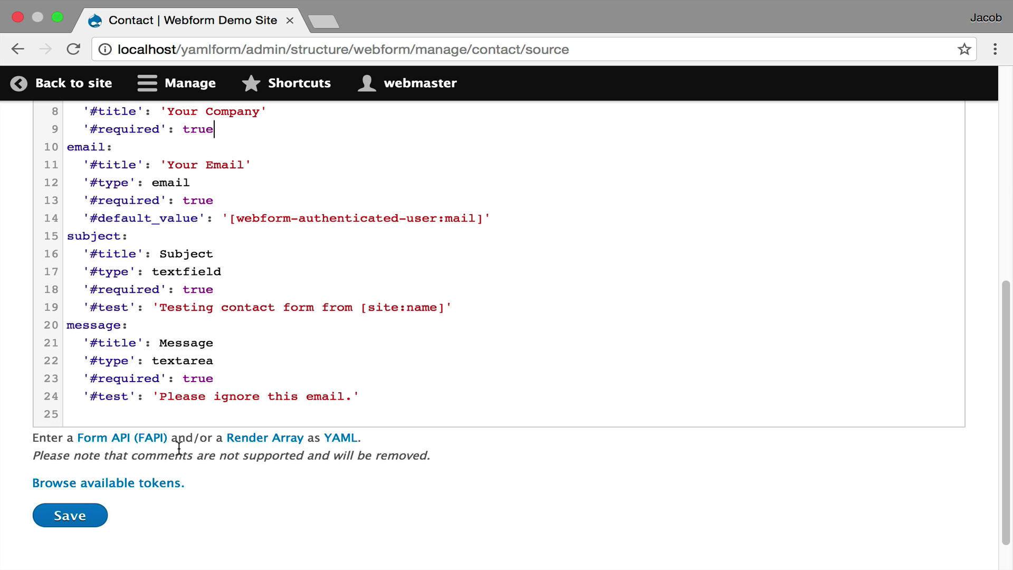
pyautogui.click(83, 516)
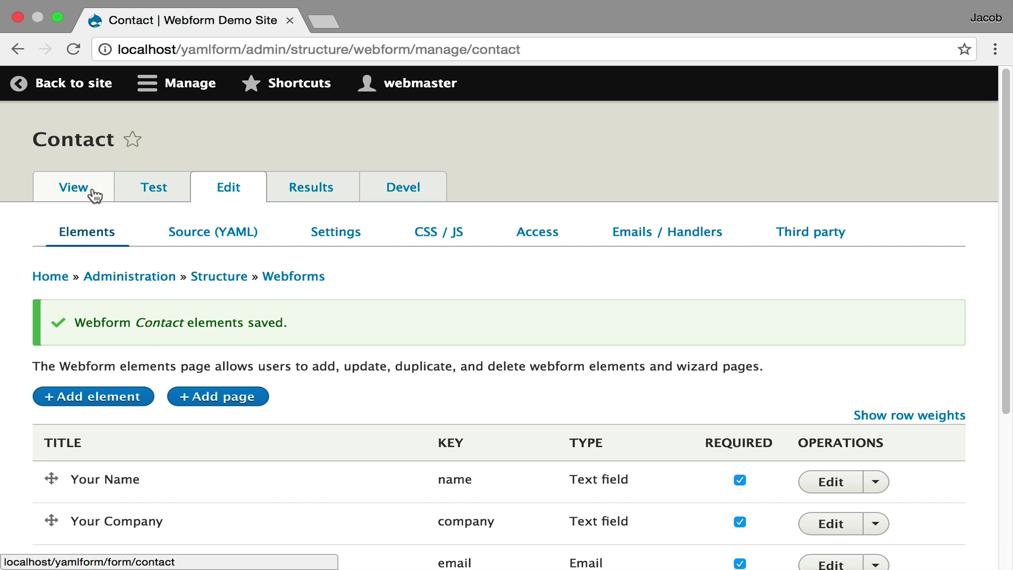
# Step: View the updated Contact form, send a prefilled test message, and return to the test page
pyautogui.click(95, 194)
pyautogui.scroll(-2, 430, 368)
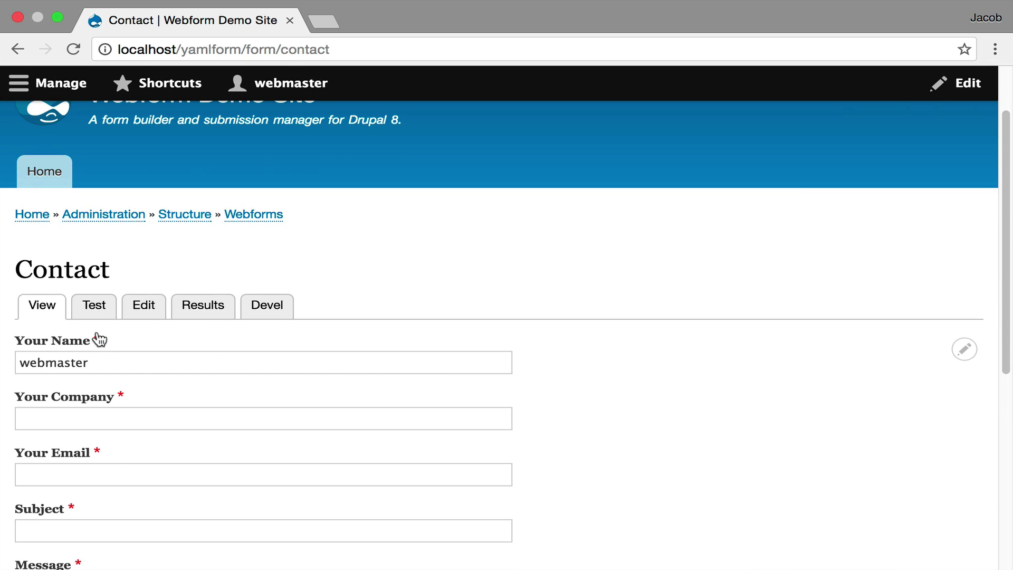
pyautogui.click(87, 308)
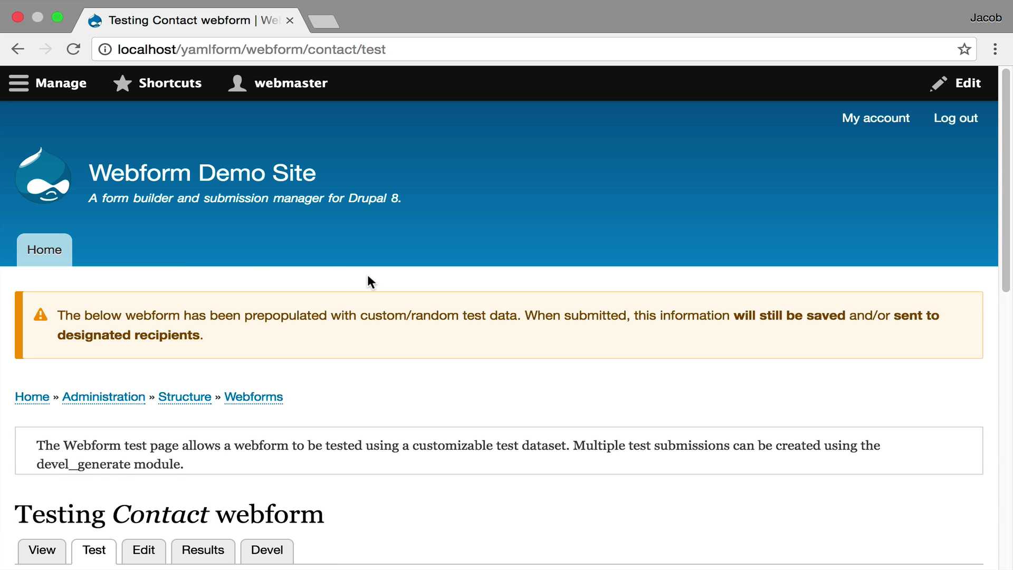
pyautogui.scroll(-10, 368, 277)
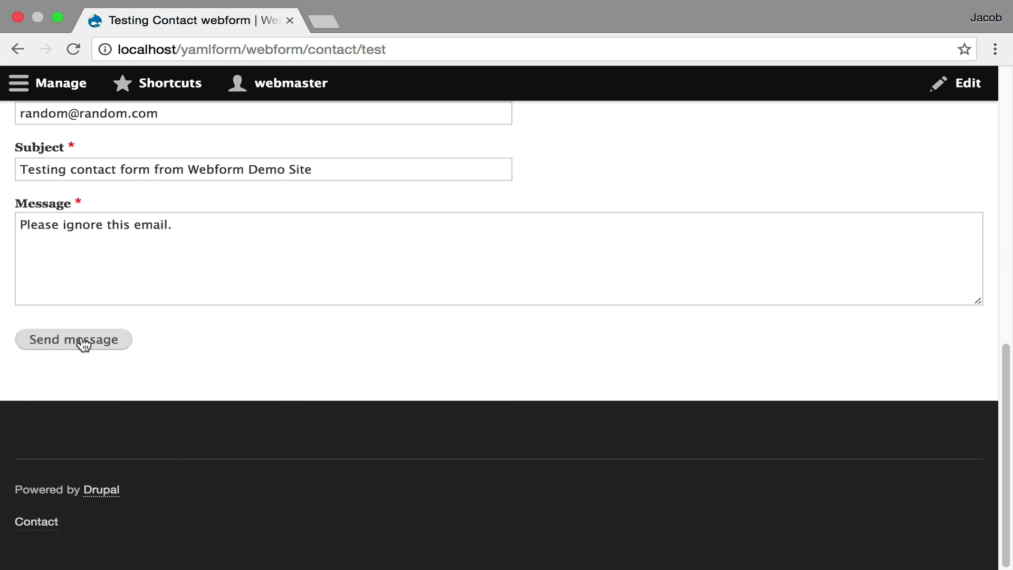
pyautogui.click(84, 344)
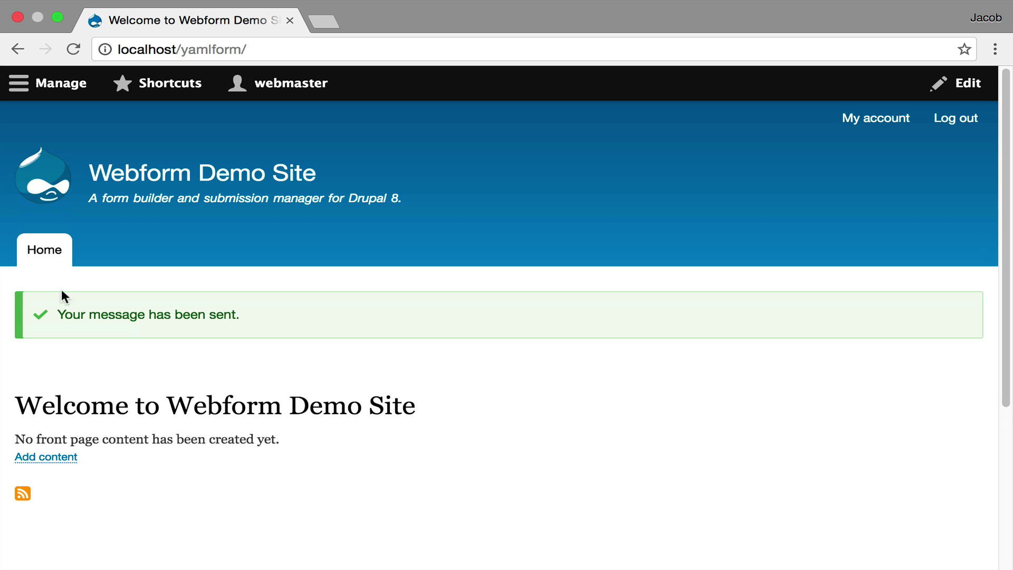
pyautogui.click(18, 49)
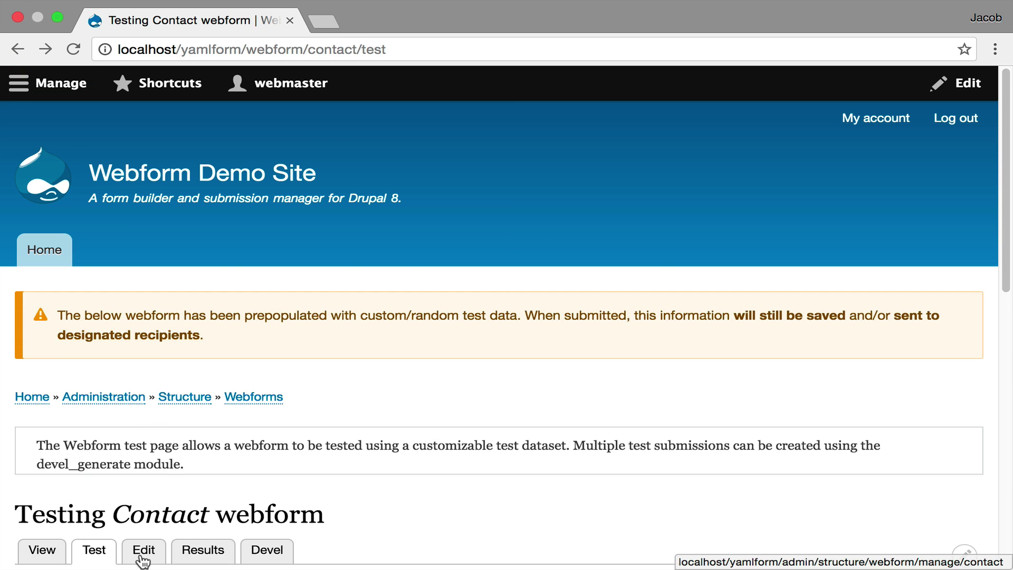
pyautogui.click(143, 551)
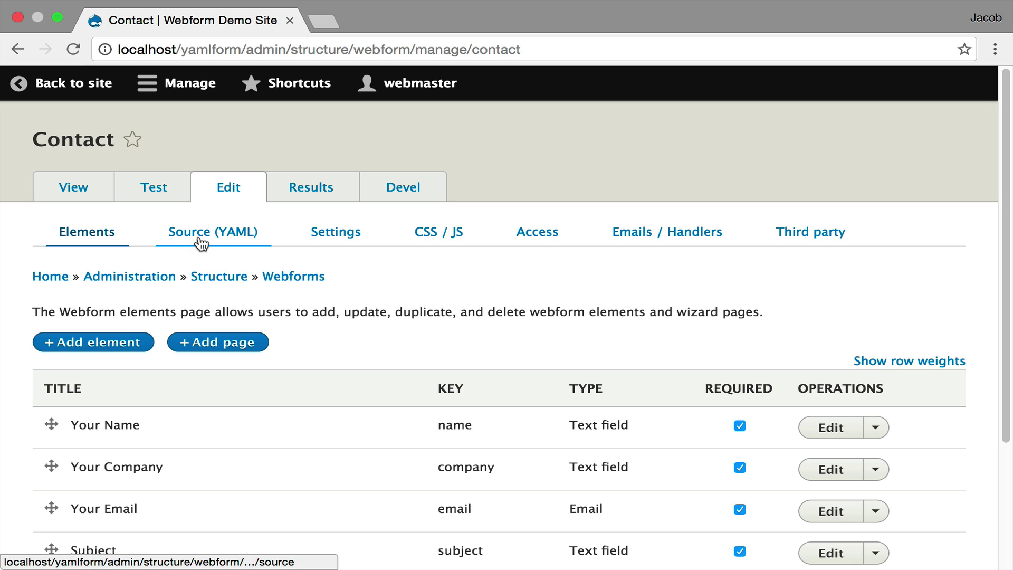
pyautogui.click(332, 236)
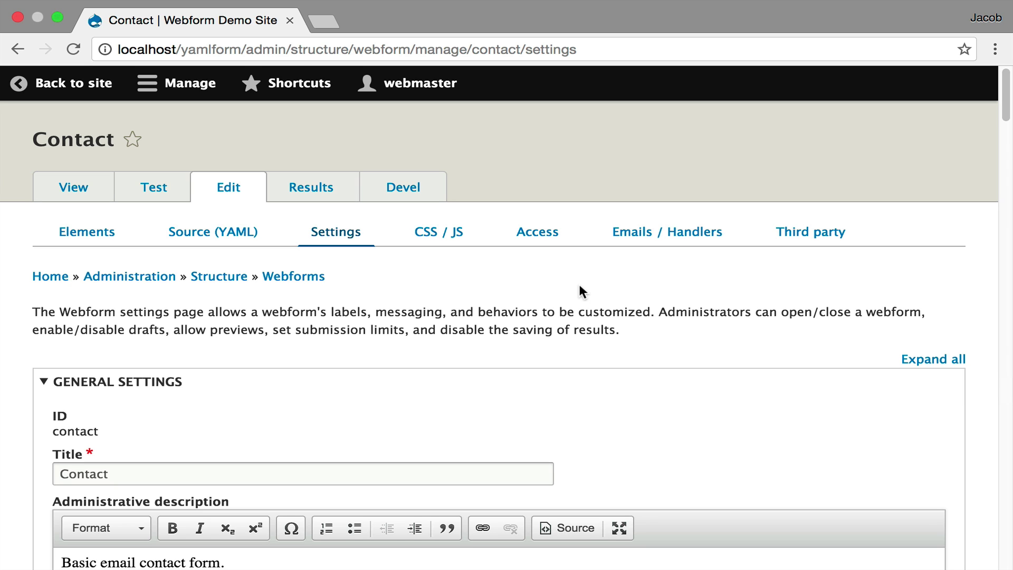
pyautogui.click(921, 360)
pyautogui.scroll(-3, 545, 273)
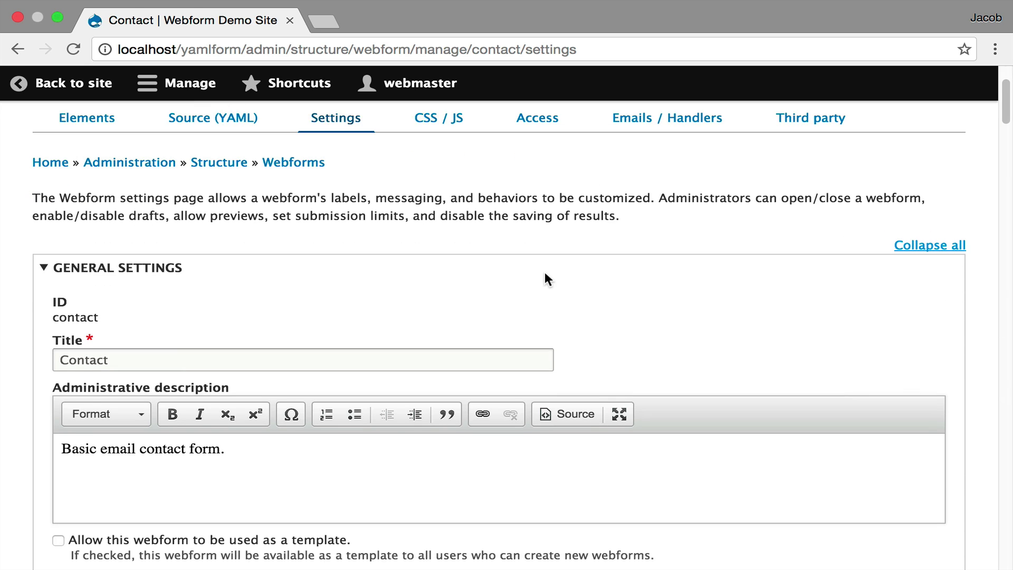
pyautogui.scroll(-2, 545, 273)
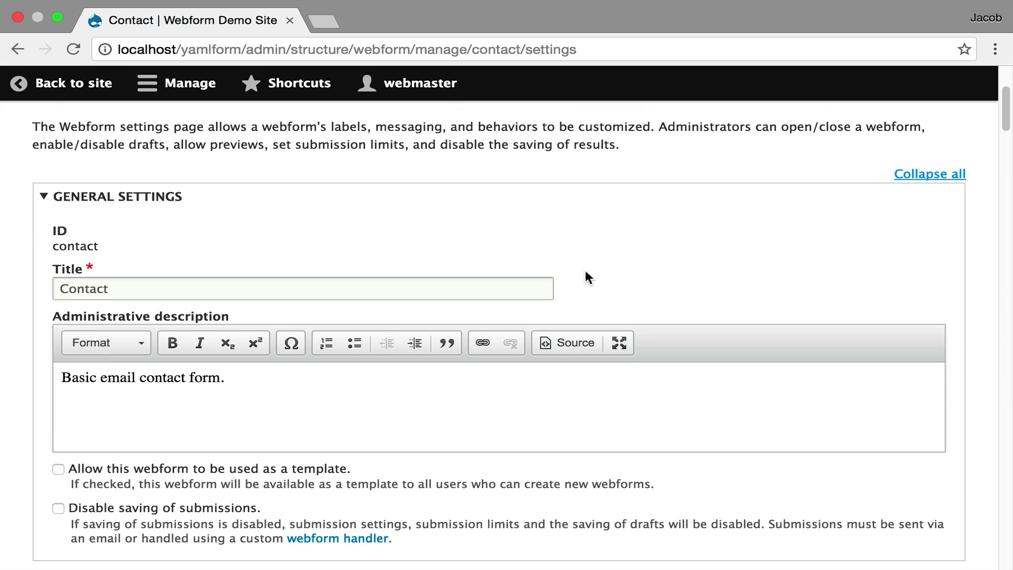
pyautogui.scroll(-2, 588, 276)
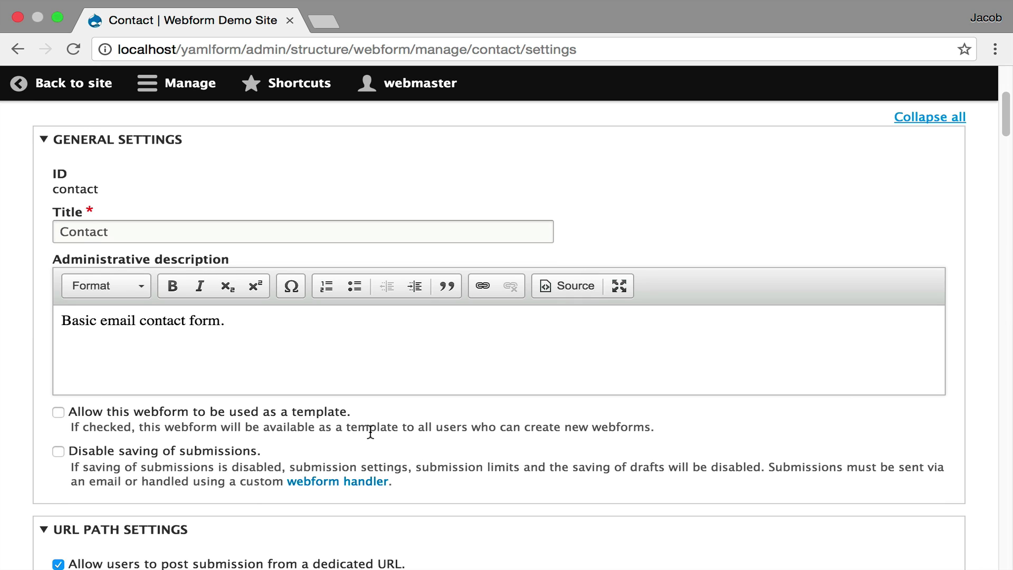
pyautogui.scroll(-1, 389, 424)
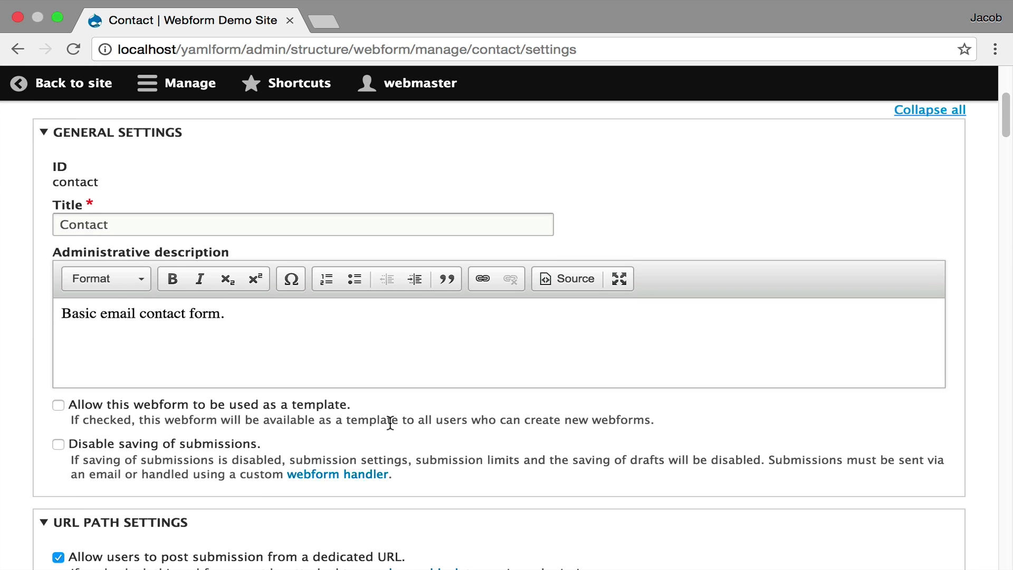
pyautogui.scroll(-10, 391, 422)
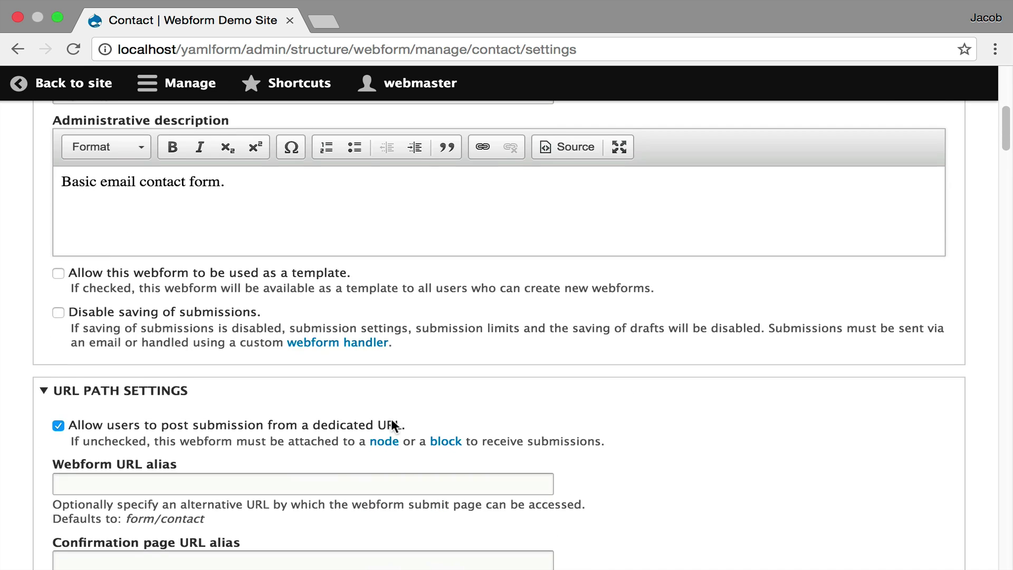
pyautogui.scroll(-7, 390, 424)
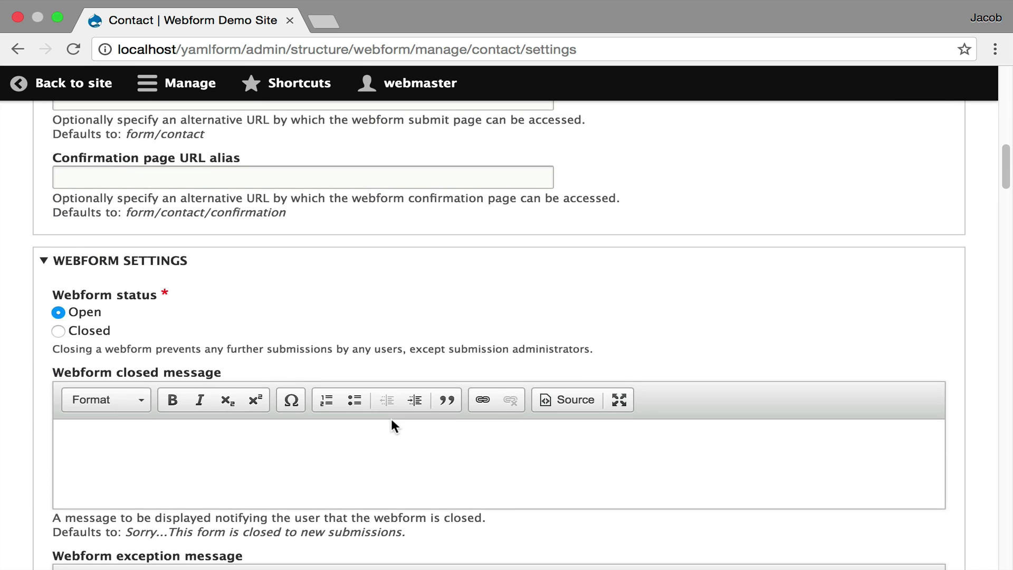
pyautogui.scroll(-1, 392, 420)
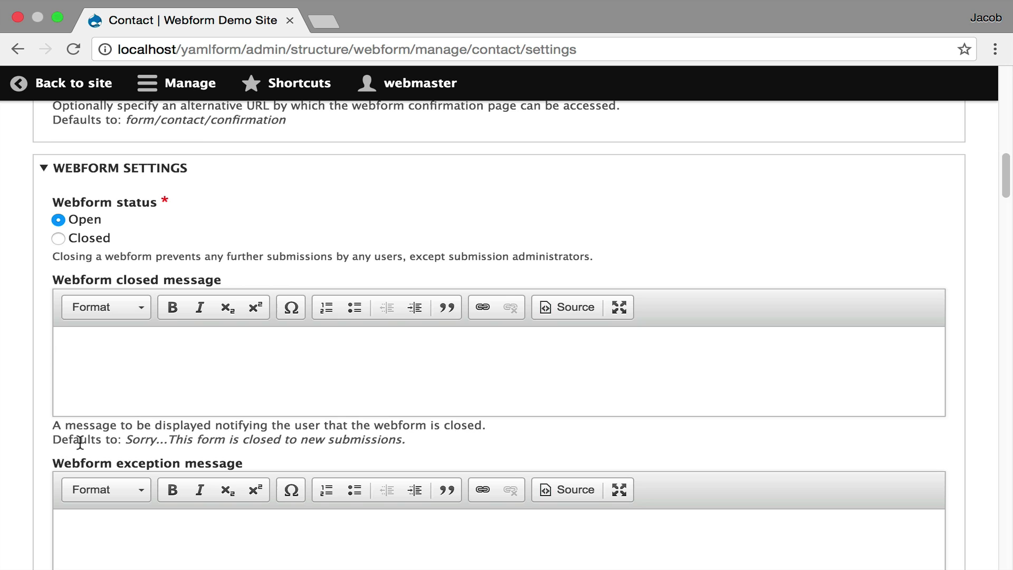
pyautogui.moveTo(80, 440); pyautogui.dragTo(445, 443)
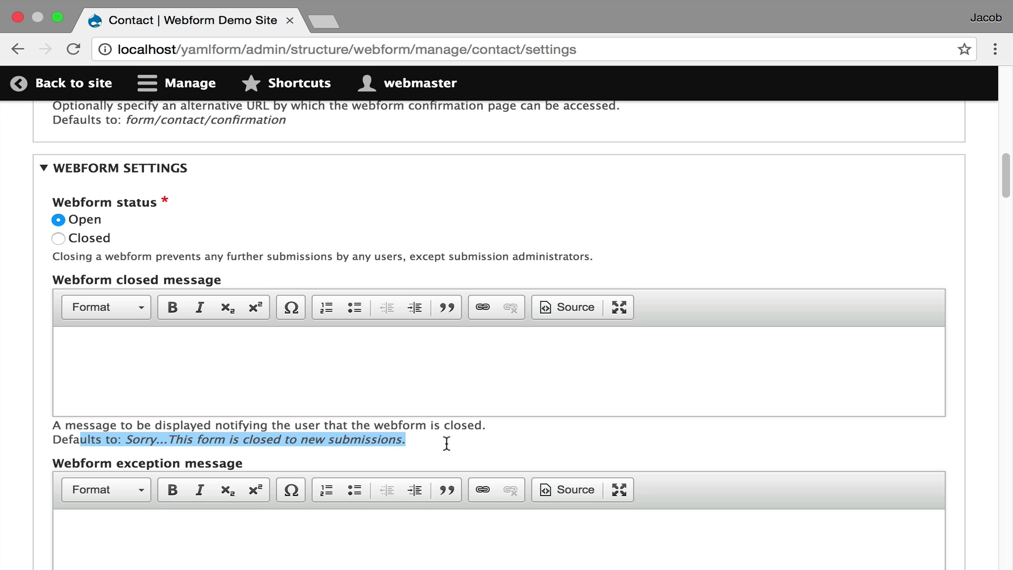
pyautogui.scroll(-8, 446, 443)
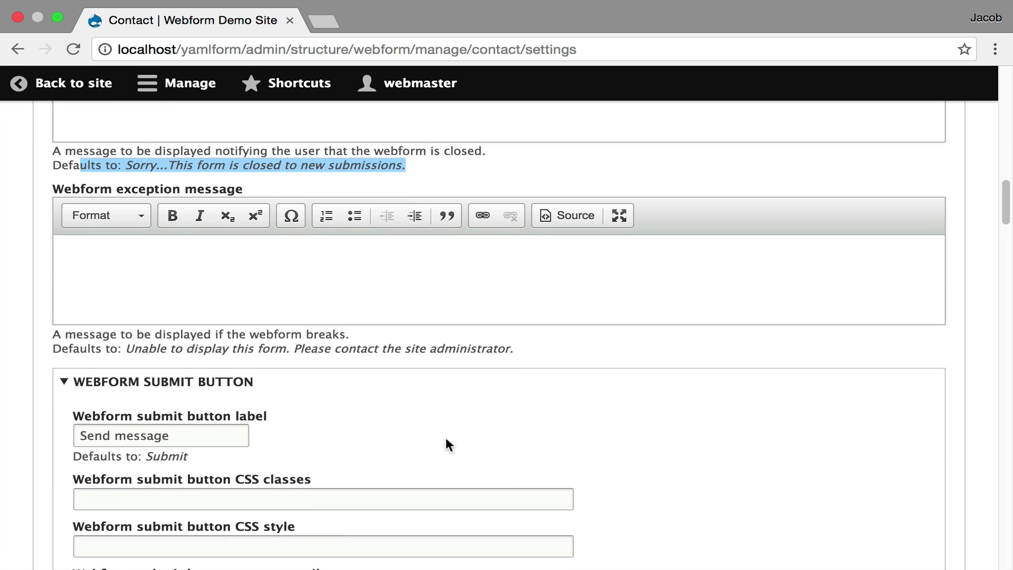
pyautogui.scroll(-2, 619, 413)
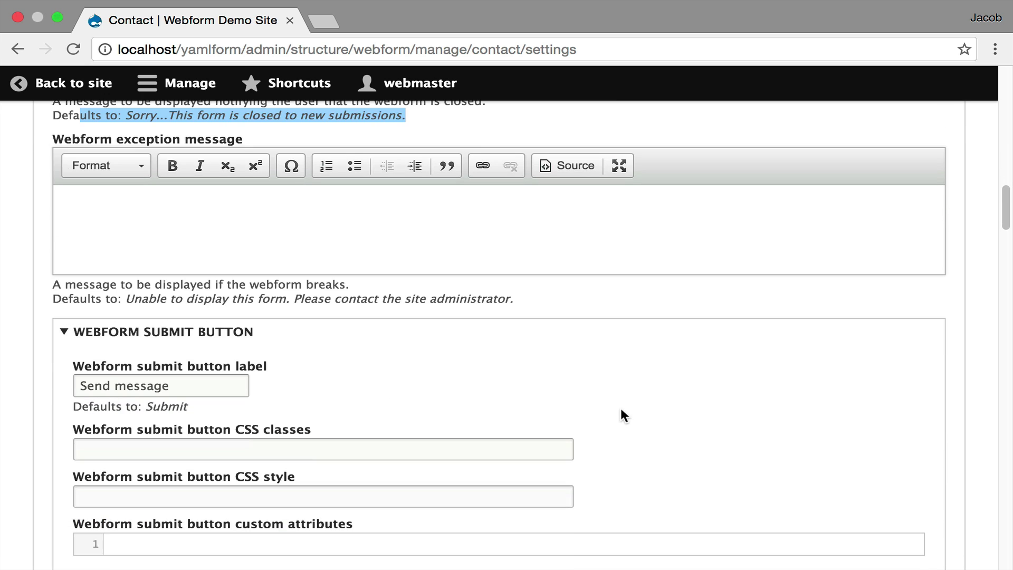
pyautogui.scroll(-1, 620, 409)
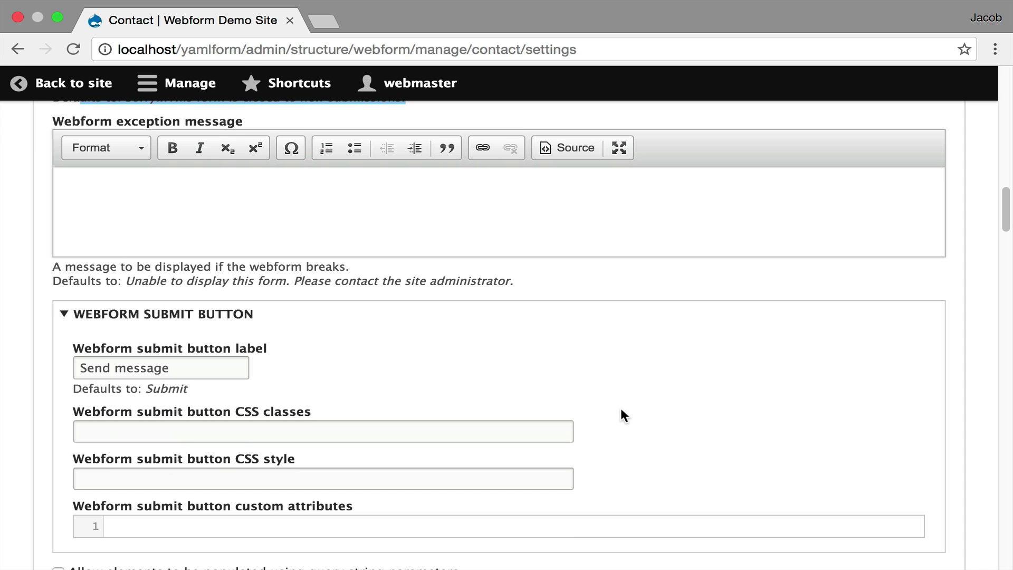
pyautogui.scroll(-3, 621, 409)
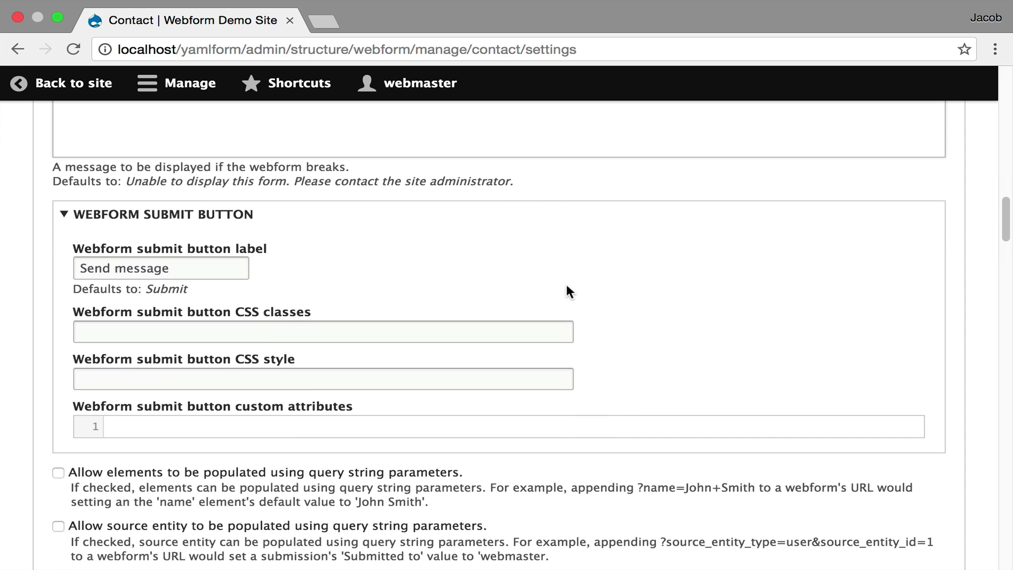
pyautogui.scroll(-10, 664, 283)
pyautogui.scroll(1, 663, 282)
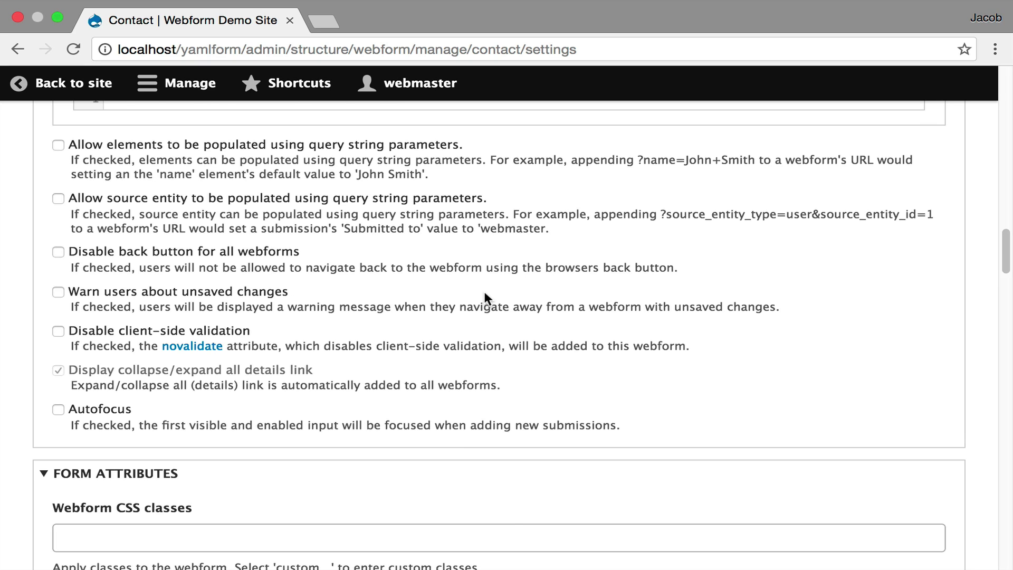
pyautogui.scroll(-1, 478, 293)
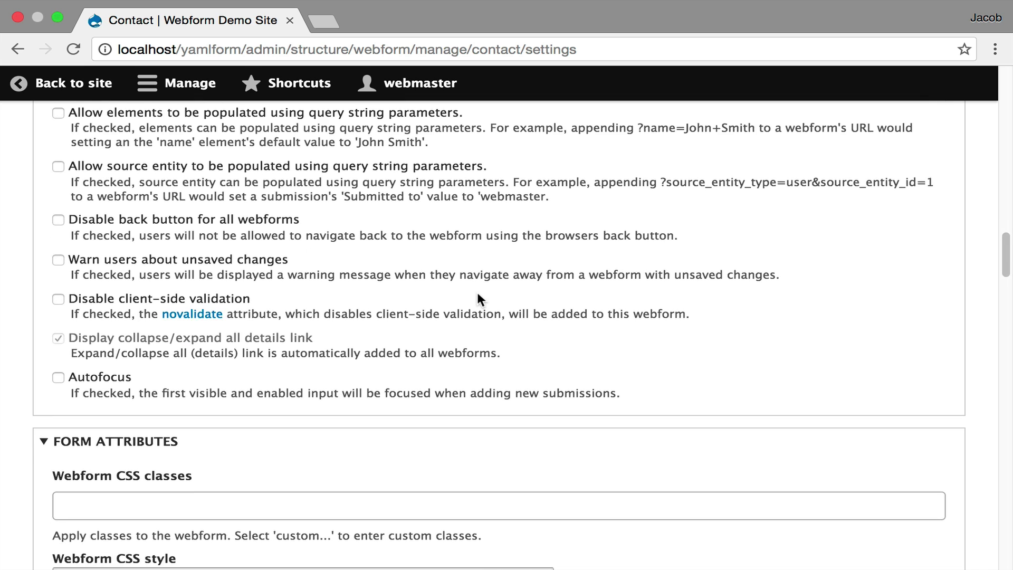
pyautogui.scroll(-5, 477, 299)
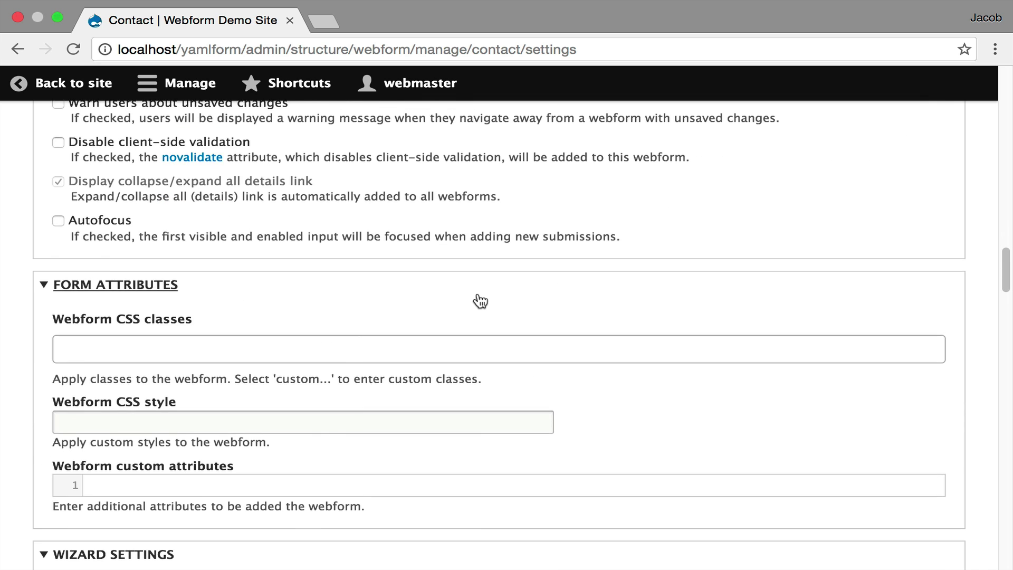
pyautogui.scroll(-5, 478, 298)
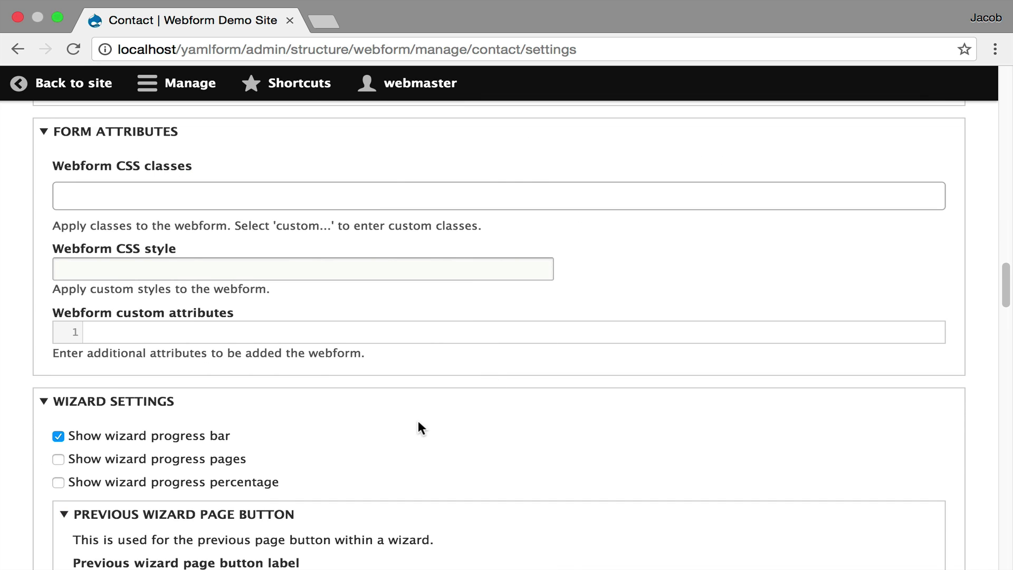
pyautogui.scroll(-4, 419, 425)
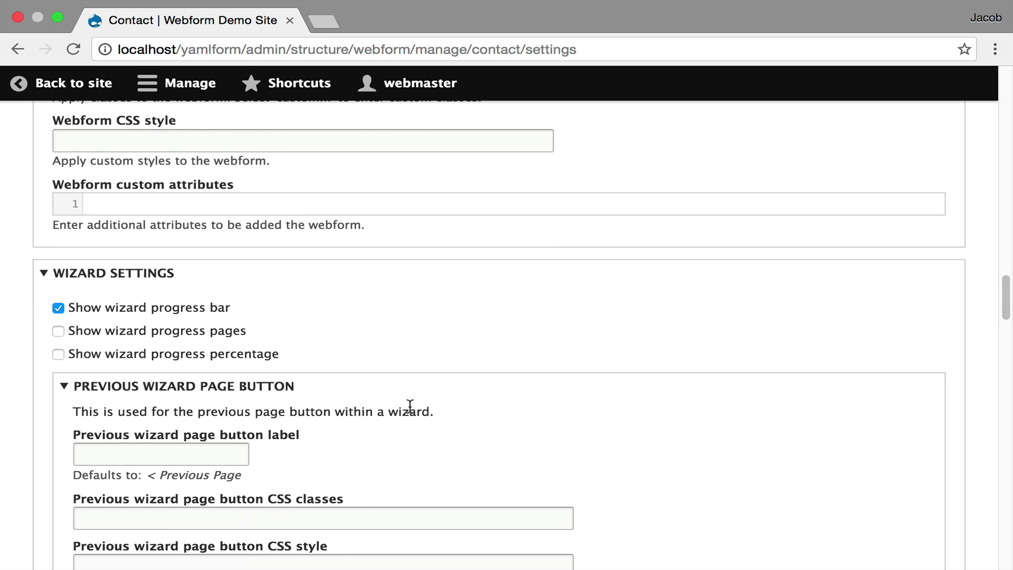
pyautogui.scroll(-8, 415, 418)
pyautogui.scroll(-10, 411, 412)
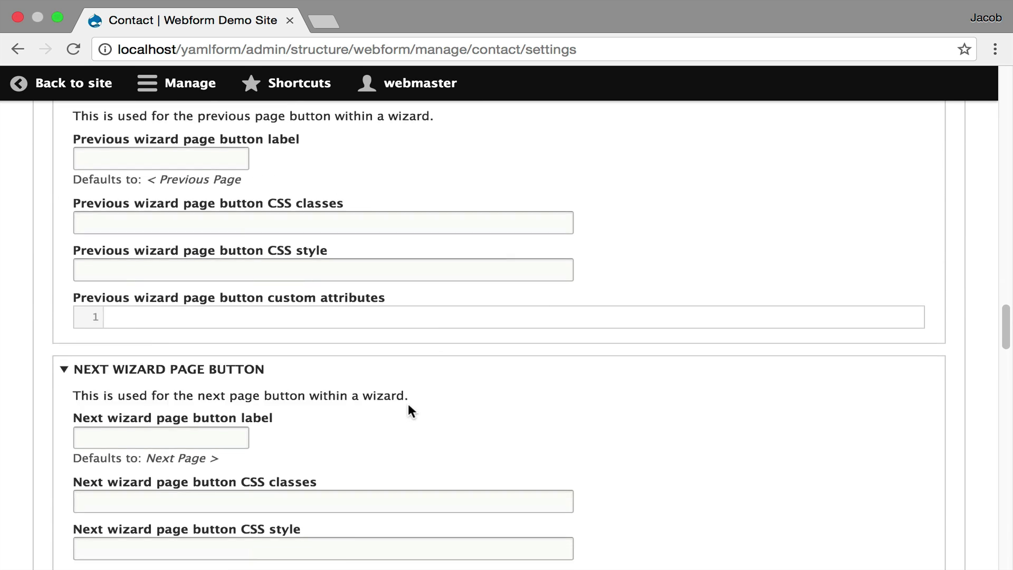
pyautogui.scroll(-9, 408, 406)
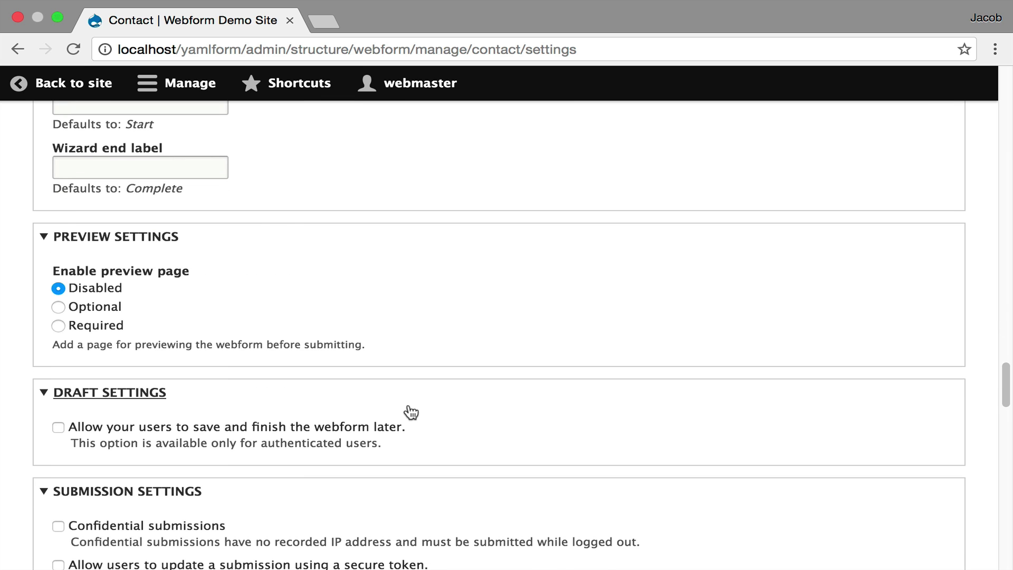
pyautogui.scroll(-2, 409, 406)
pyautogui.scroll(-20, 410, 406)
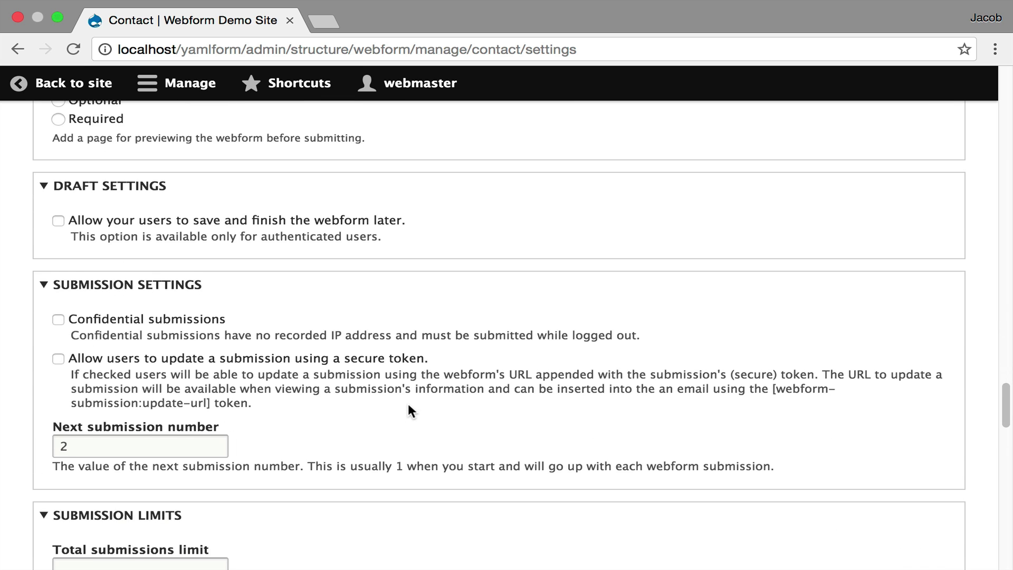
pyautogui.scroll(-5, 409, 405)
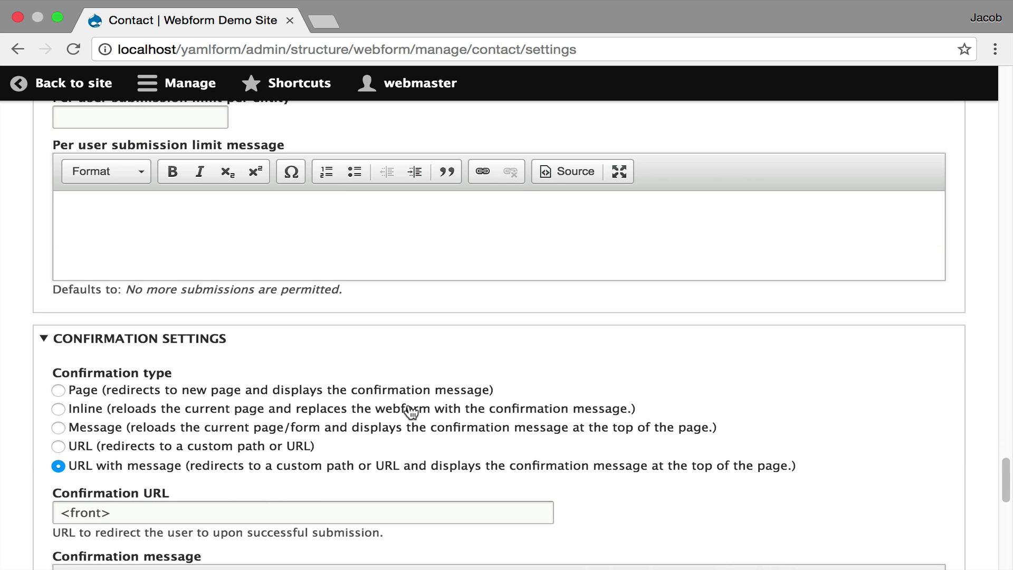
pyautogui.scroll(-15, 409, 407)
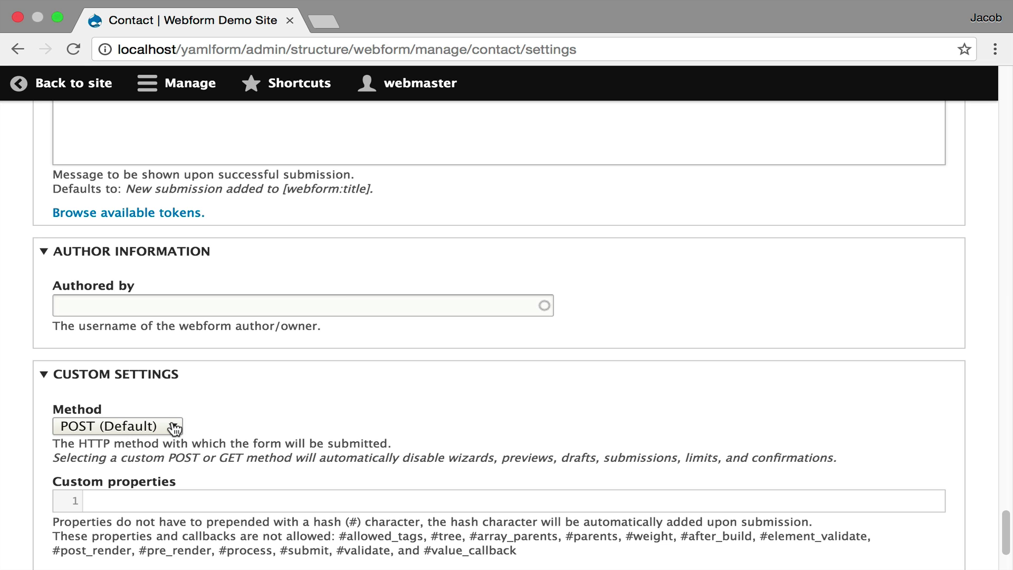
pyautogui.scroll(-3, 288, 340)
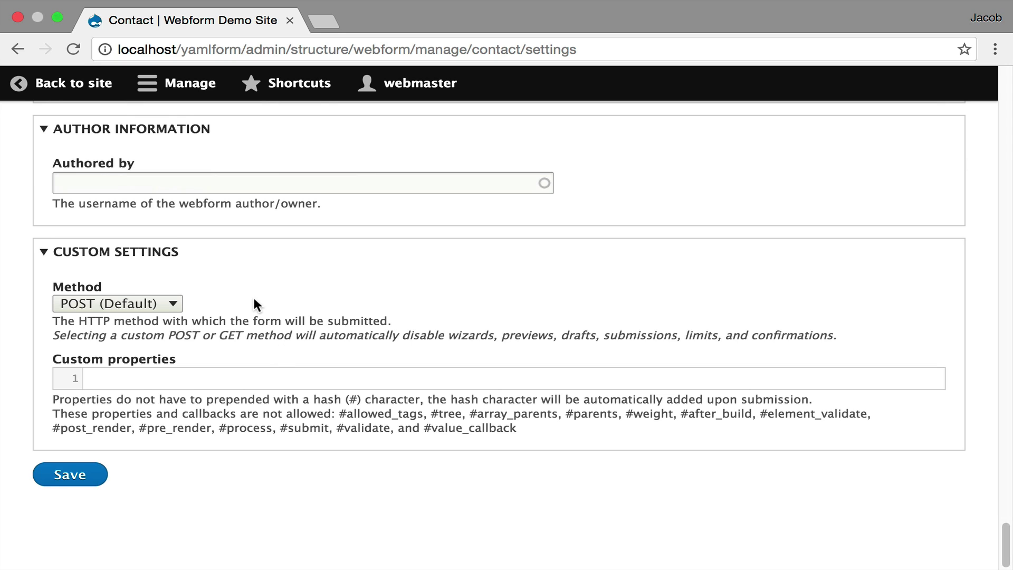
pyautogui.scroll(10, 254, 299)
pyautogui.scroll(15, 254, 296)
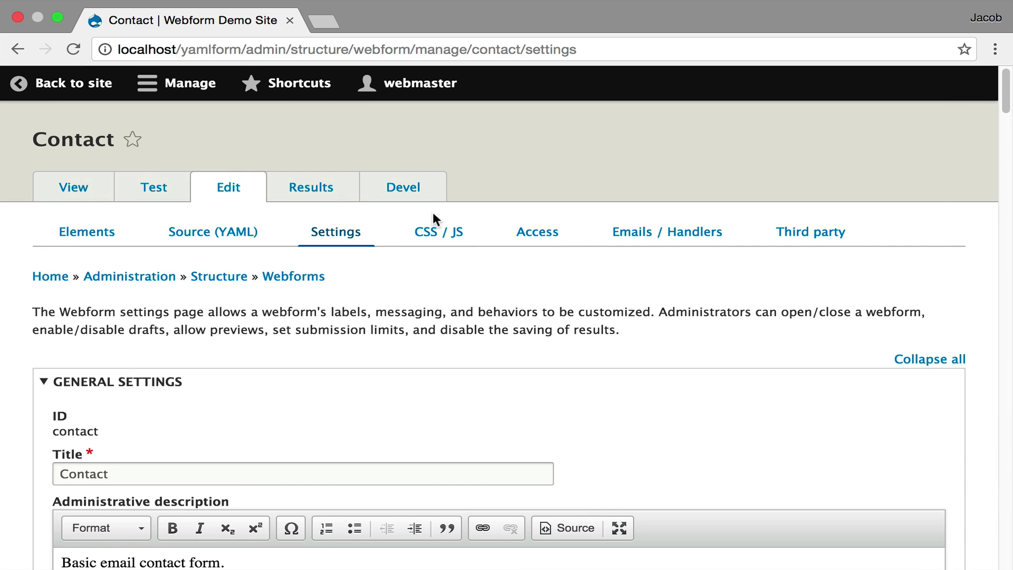
# Step: Open the Contact webform's CSS / JS tab with its Custom CSS and JavaScript fields
pyautogui.click(441, 235)
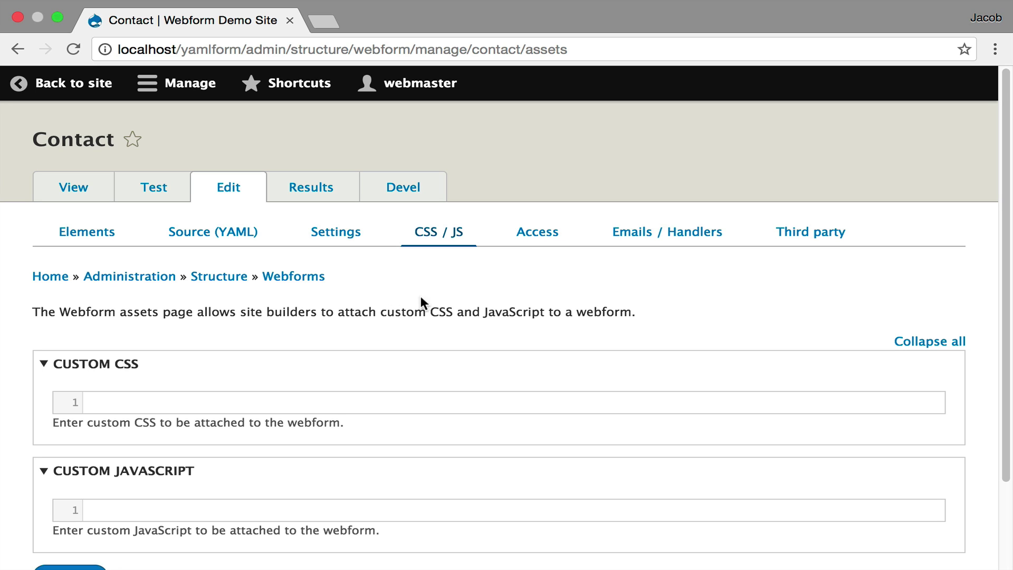
# Step: Open the Contact webform's Access tab and review which roles can create submissions
pyautogui.click(526, 241)
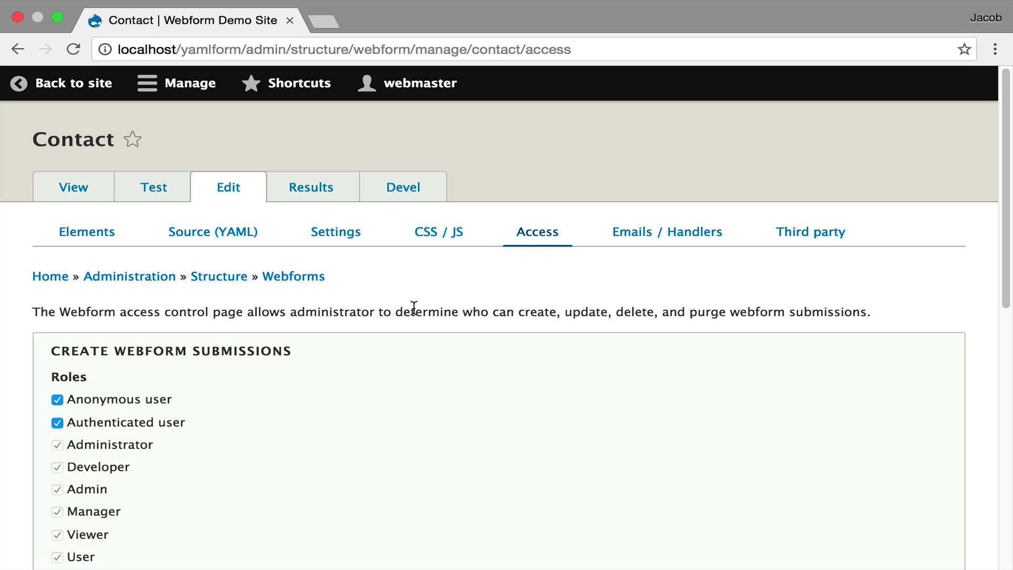
pyautogui.scroll(-3, 414, 306)
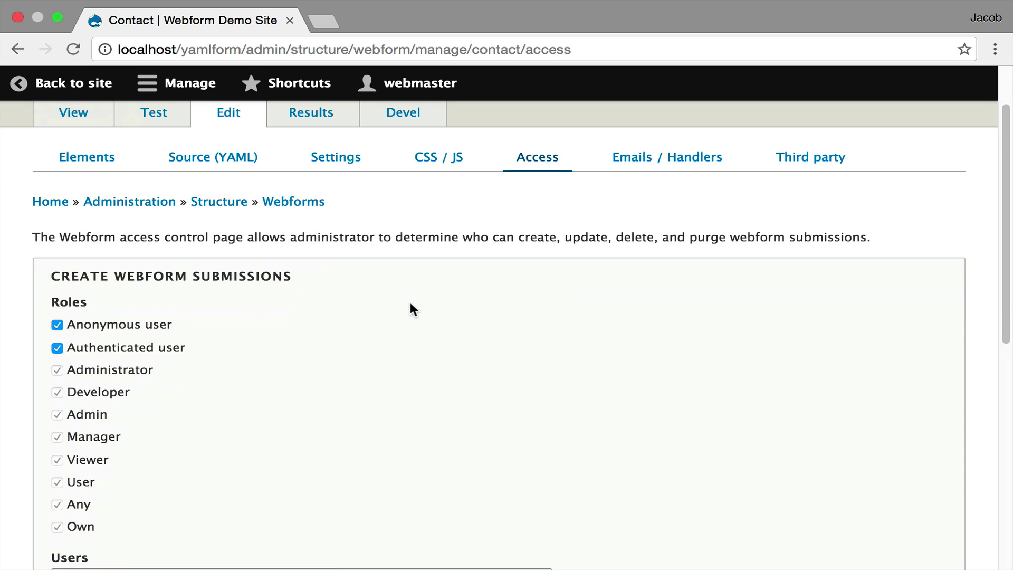
pyautogui.scroll(-10, 470, 302)
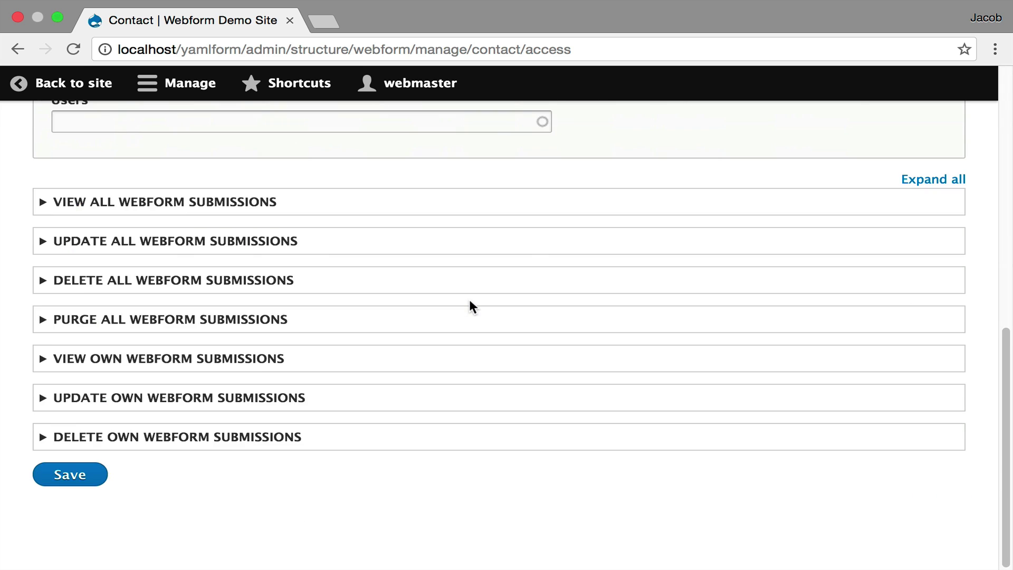
# Step: Open the Contact webform's Emails / Handlers tab listing the Email notification handler
pyautogui.scroll(15, 470, 303)
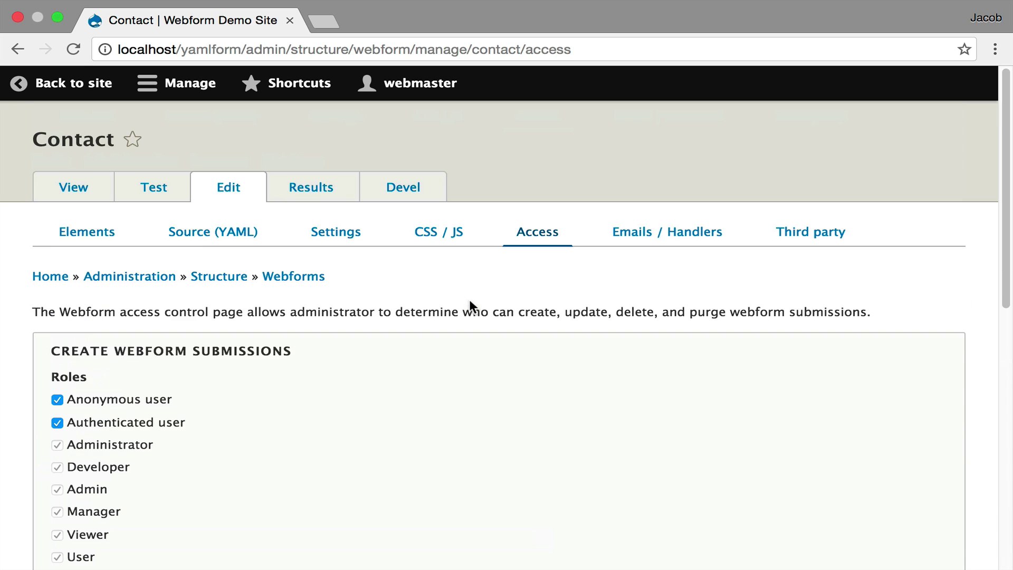
pyautogui.click(694, 232)
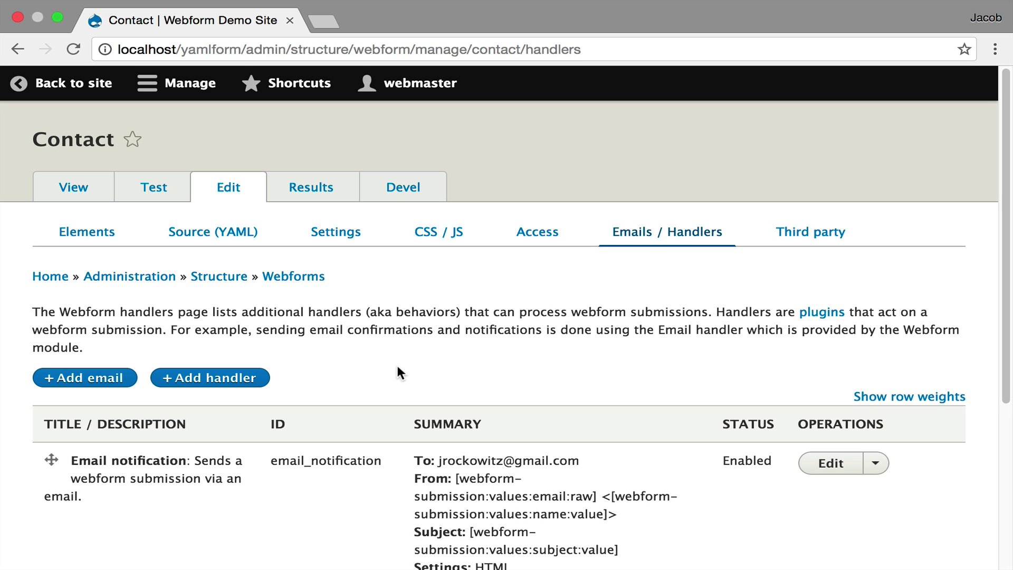
# Step: Review the Email notification handler's settings, including the HTML and debugging options, then close it
pyautogui.click(823, 452)
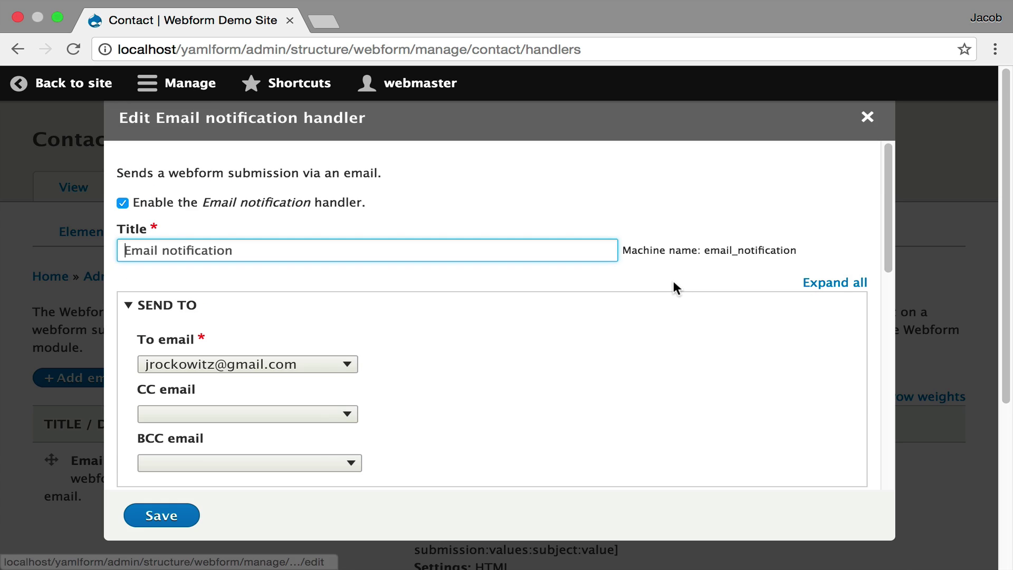
pyautogui.scroll(-2, 394, 223)
pyautogui.scroll(-10, 394, 225)
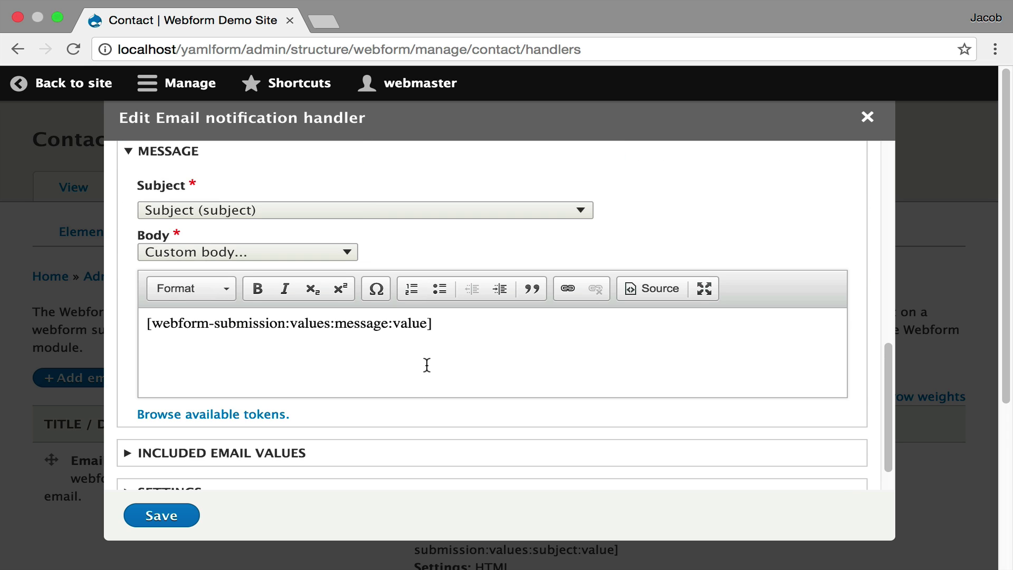
pyautogui.scroll(-1, 438, 354)
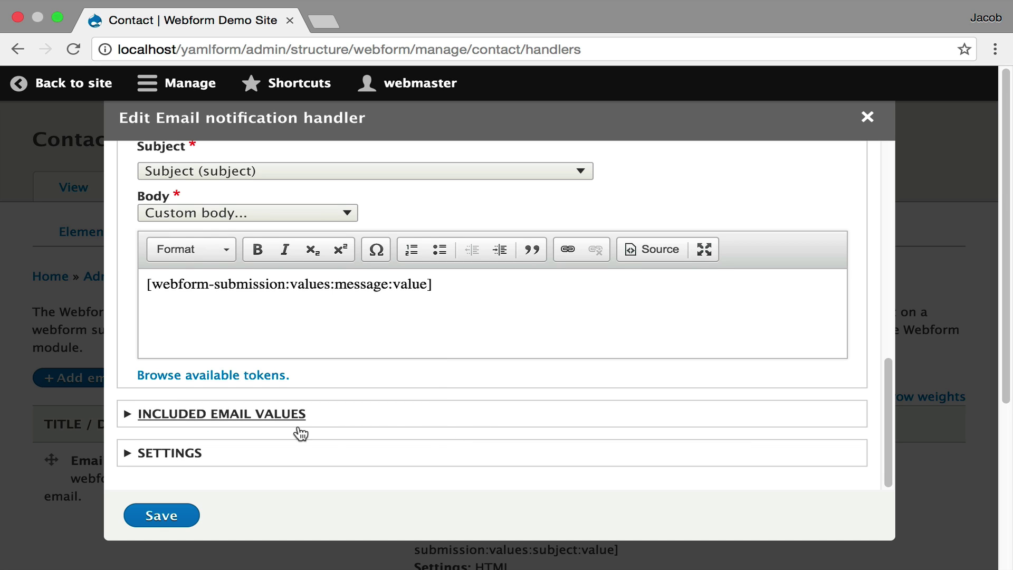
pyautogui.click(285, 452)
pyautogui.scroll(-2, 418, 406)
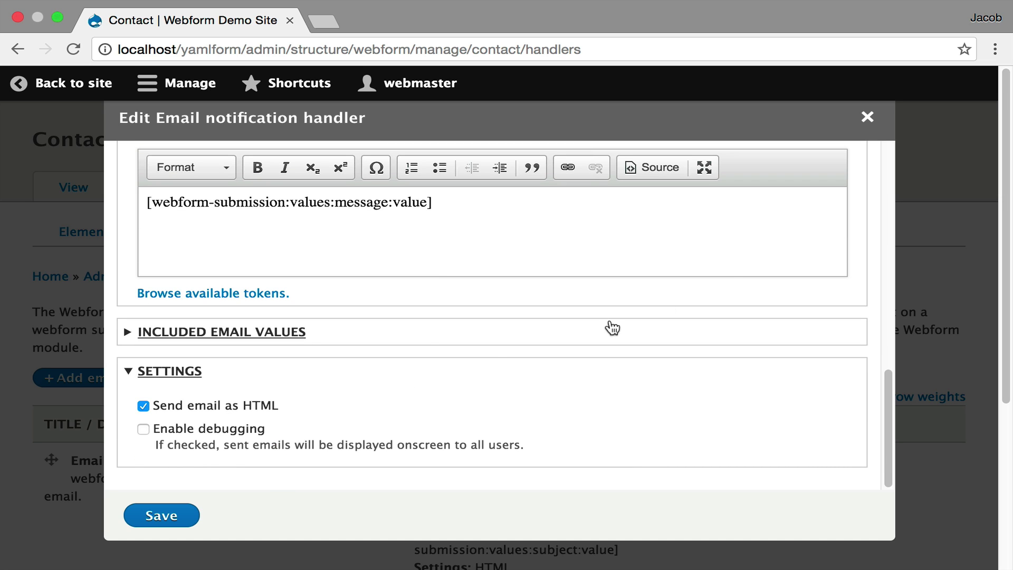
pyautogui.click(867, 119)
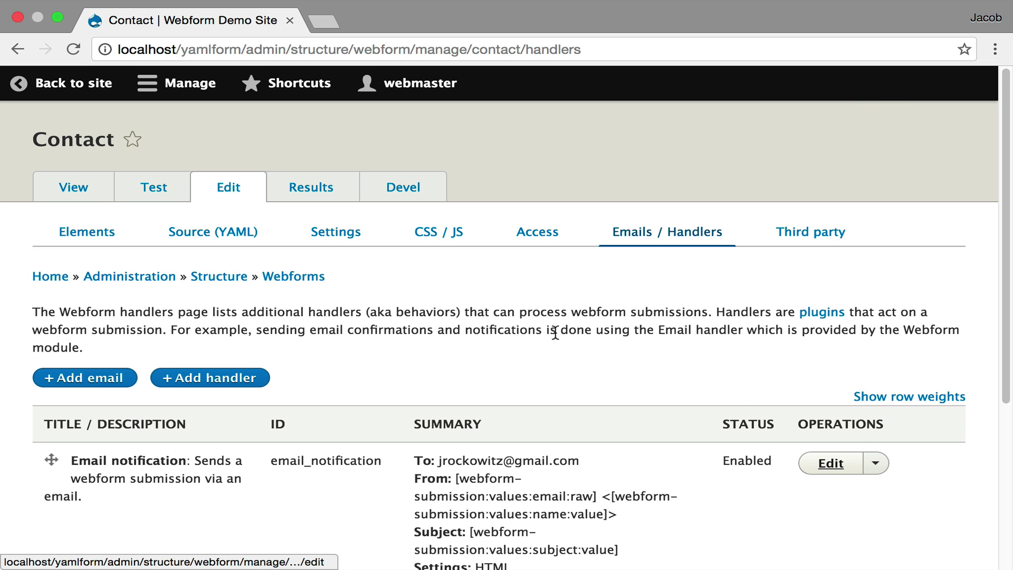
# Step: Show the Contact webform's Third party settings with the Honeypot options
pyautogui.click(801, 238)
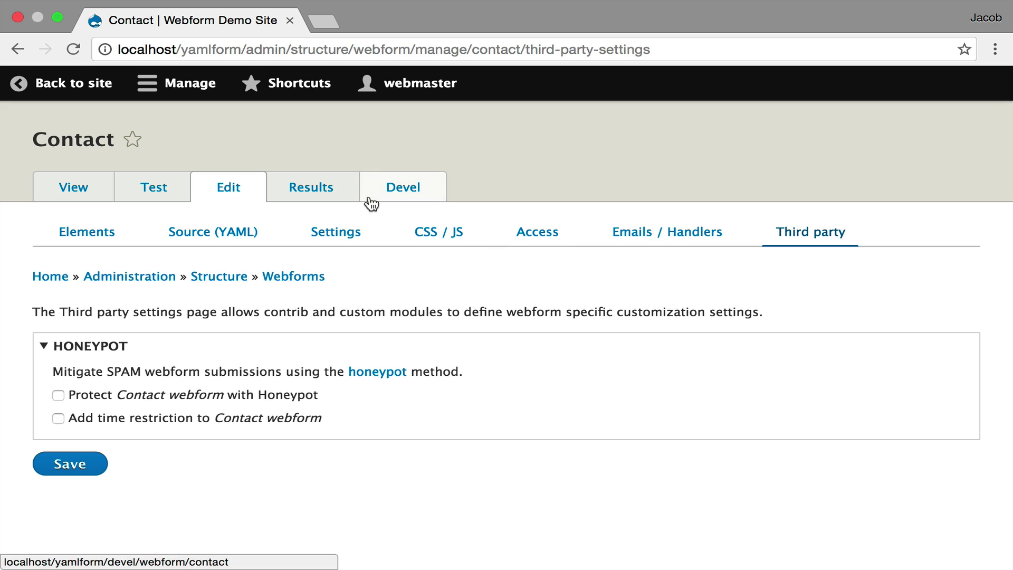
# Step: In the Contact results, star submission #1 and close its notes without adding any
pyautogui.click(350, 194)
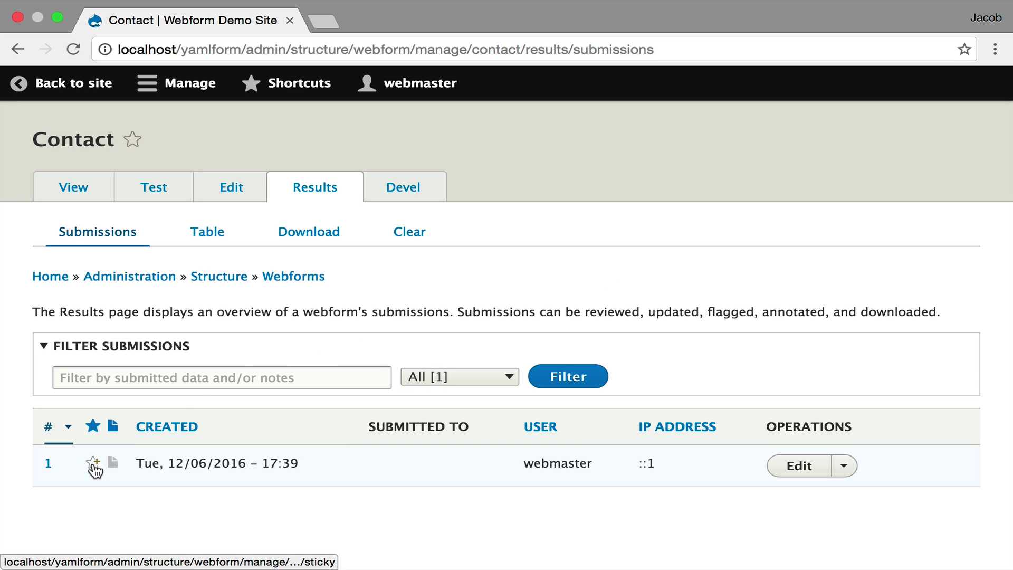
pyautogui.click(94, 466)
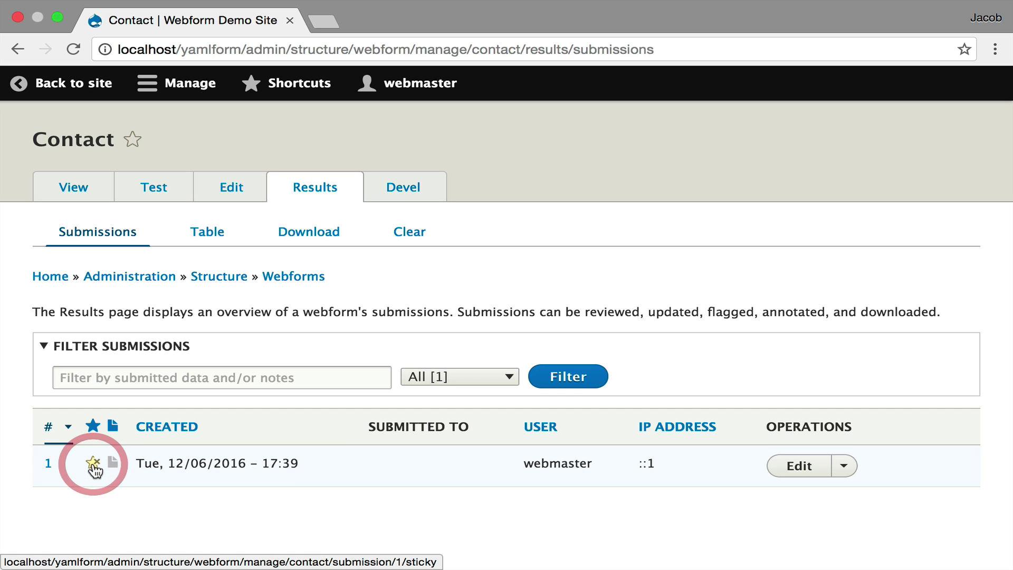
pyautogui.click(121, 467)
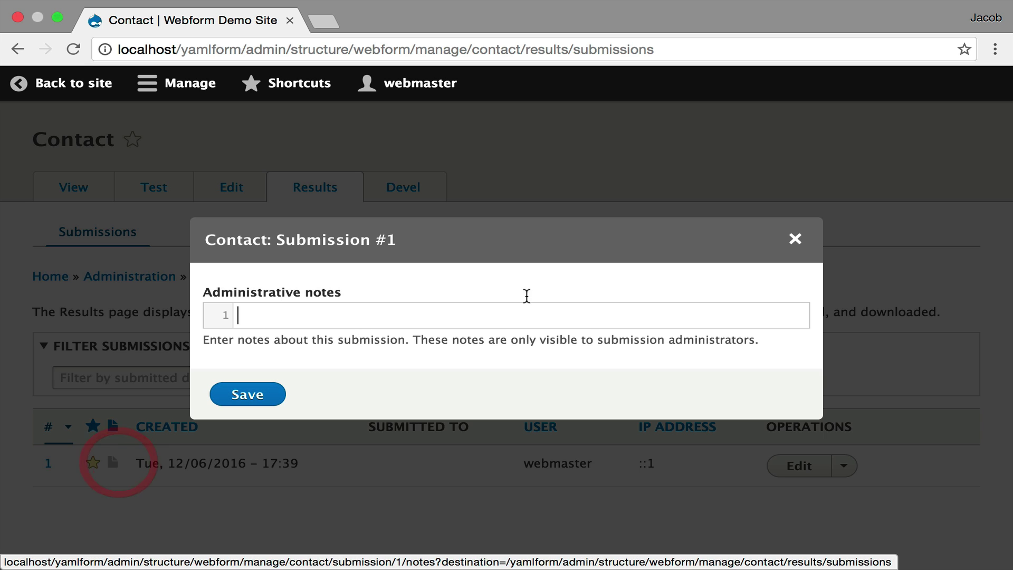
pyautogui.click(796, 244)
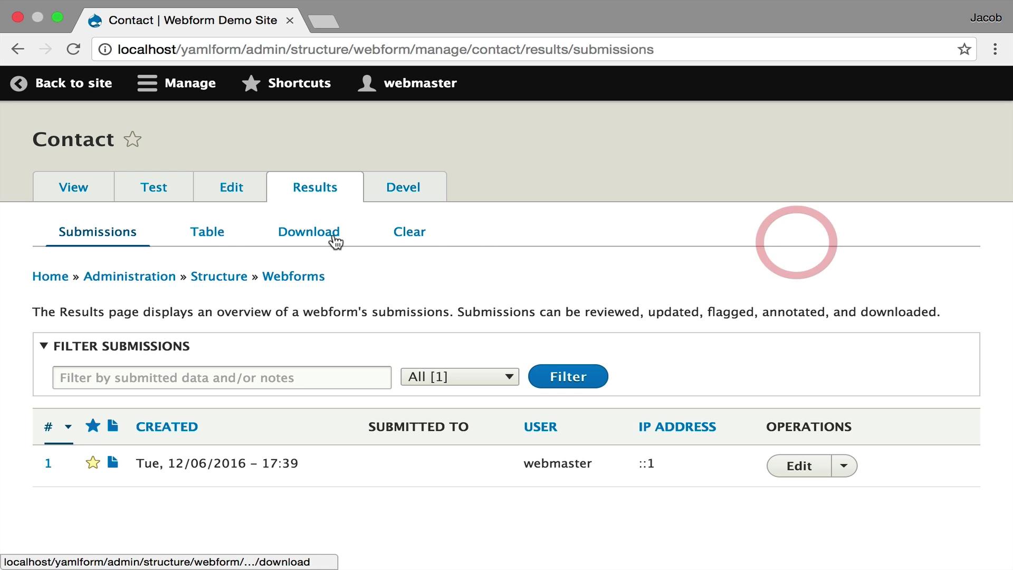
# Step: Switch the Contact results to the customizable Table view
pyautogui.click(205, 232)
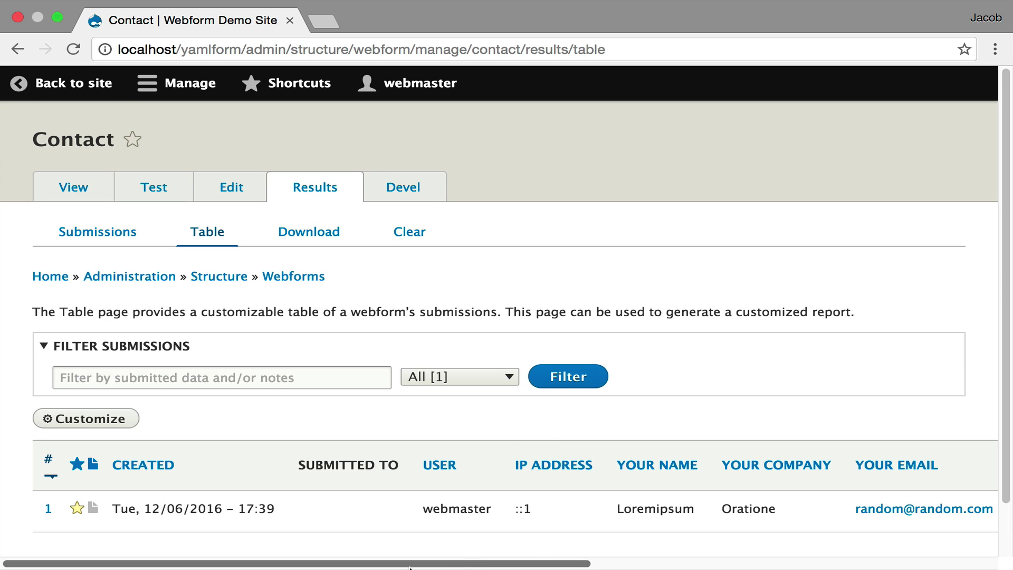
pyautogui.hscroll(3, 675, 563)
pyautogui.click(676, 563)
pyautogui.click(204, 561)
# Step: Limit the table columns to #, Your Name, Your Company, Your Email, Subject and Message, and save
pyautogui.click(86, 428)
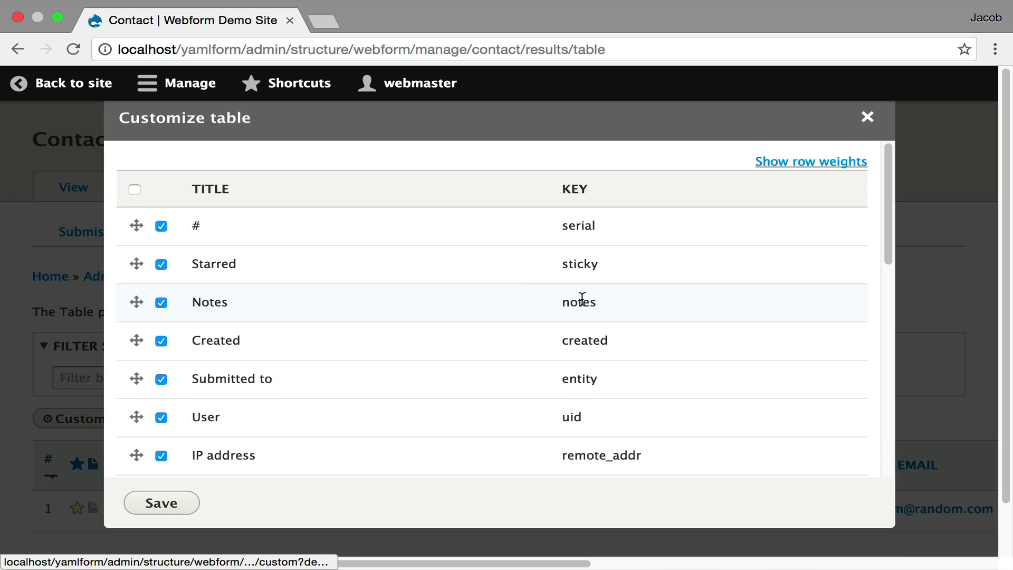
pyautogui.click(134, 189)
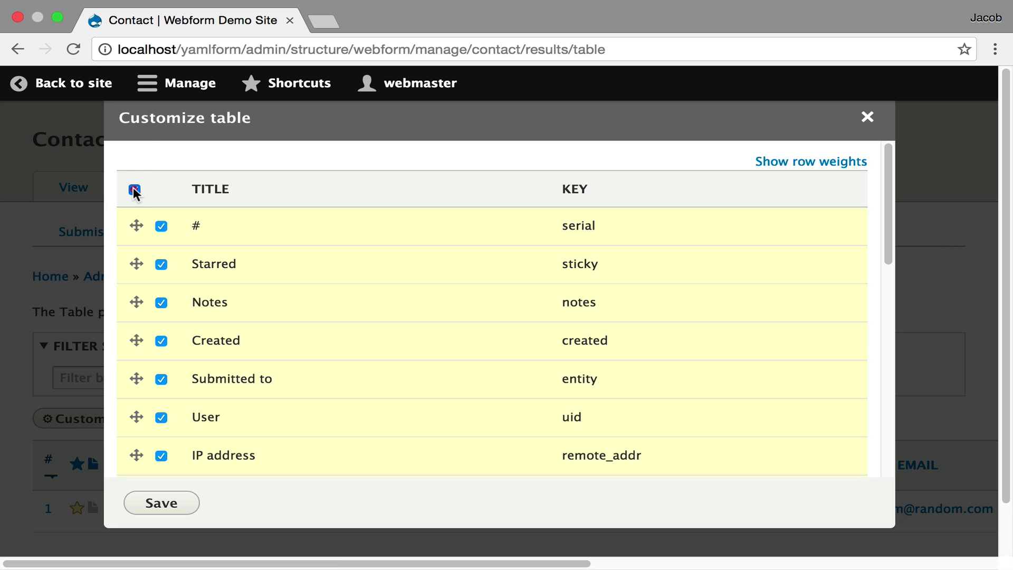
pyautogui.click(134, 189)
pyautogui.click(161, 226)
pyautogui.scroll(-5, 272, 282)
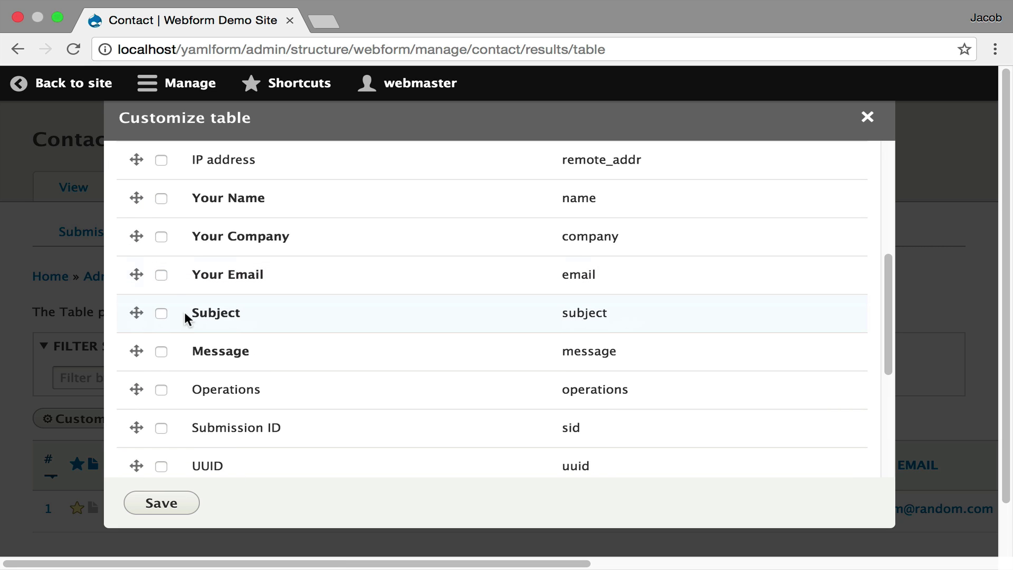
pyautogui.click(160, 199)
pyautogui.click(161, 236)
pyautogui.click(160, 275)
pyautogui.click(161, 313)
pyautogui.click(161, 351)
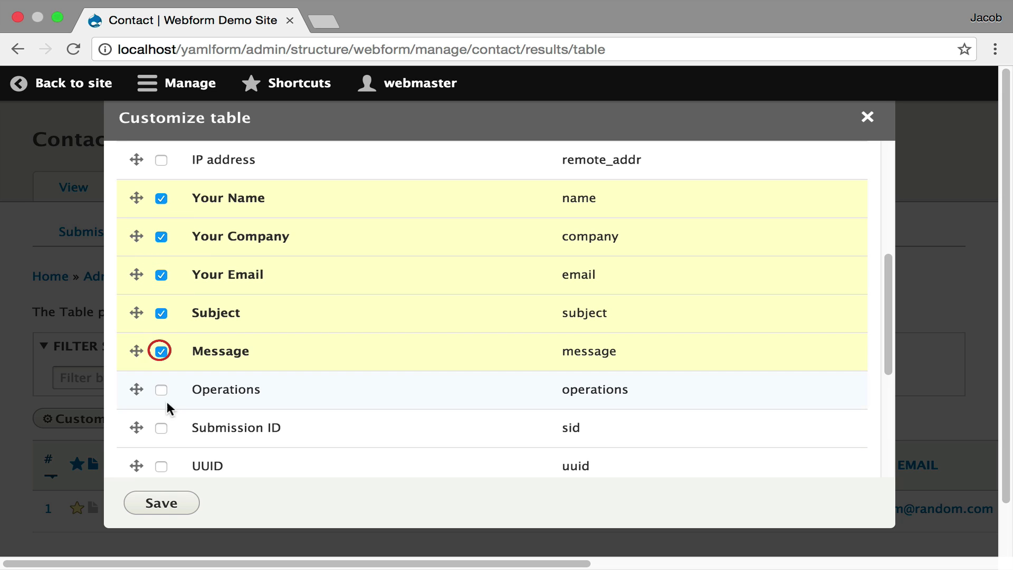
pyautogui.click(166, 501)
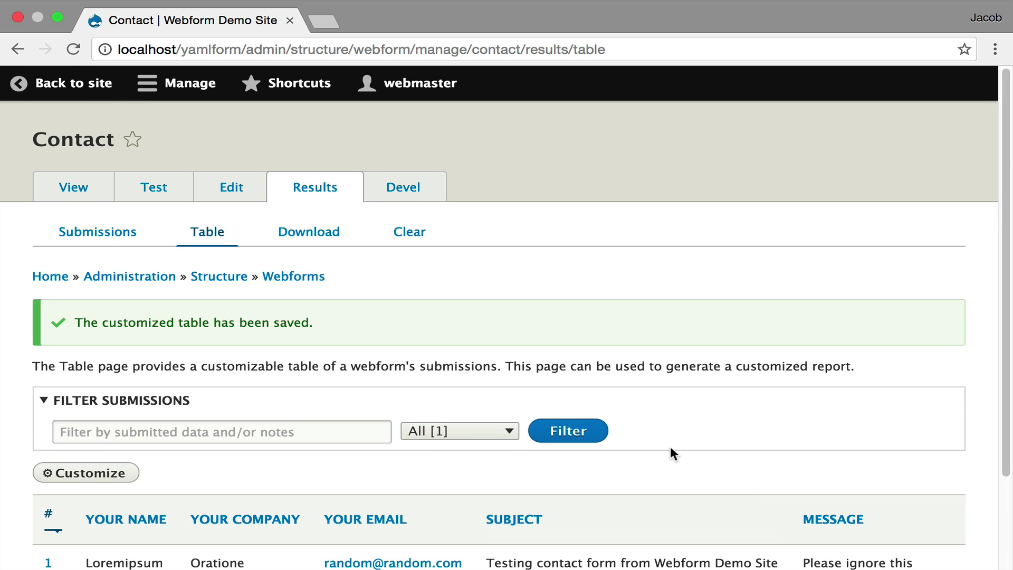
pyautogui.scroll(-3, 670, 452)
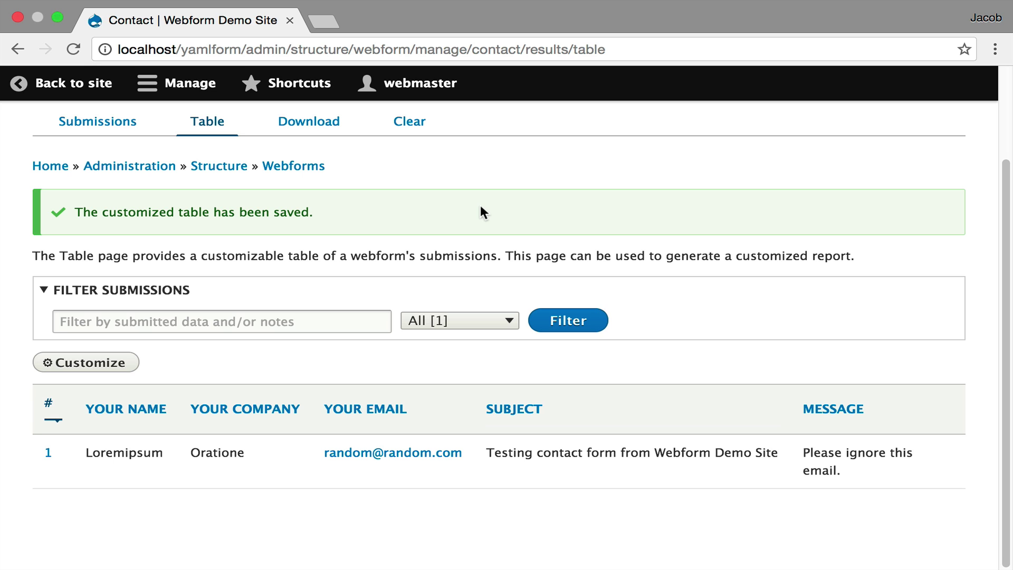
# Step: Save the Contact results download settings with the default delimited text format
pyautogui.click(337, 124)
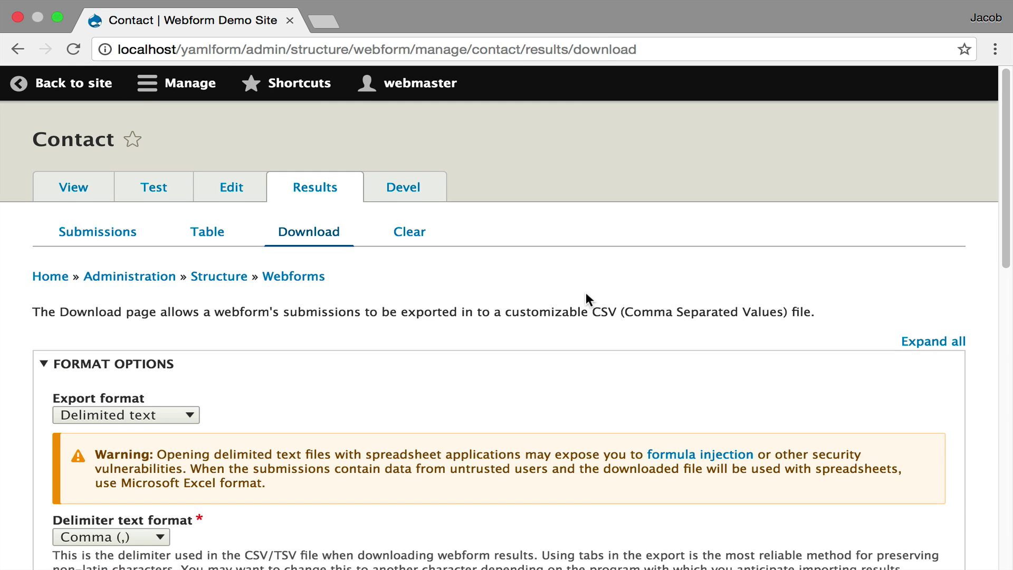
pyautogui.scroll(-5, 584, 292)
pyautogui.scroll(-3, 587, 290)
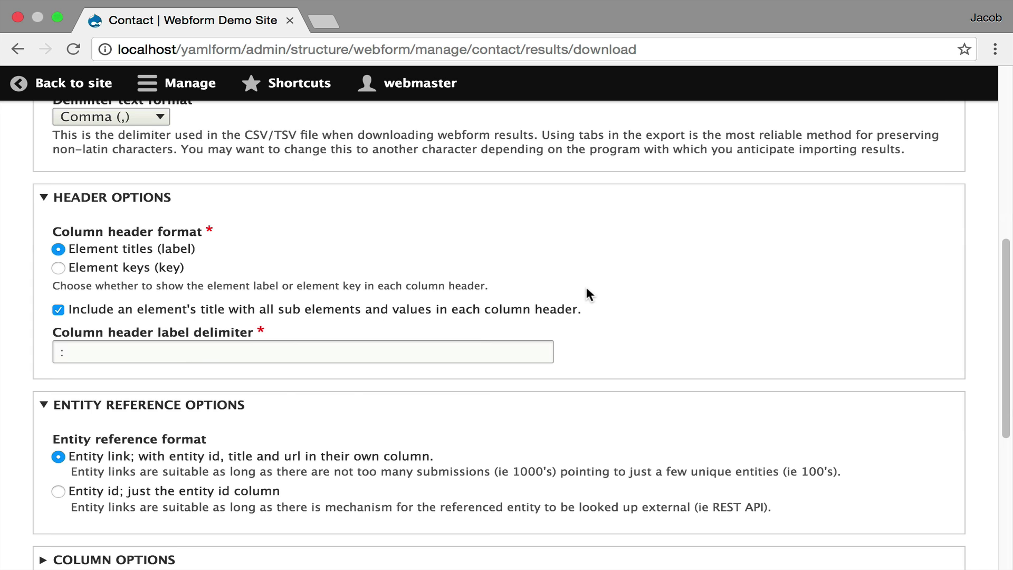
pyautogui.scroll(-6, 586, 292)
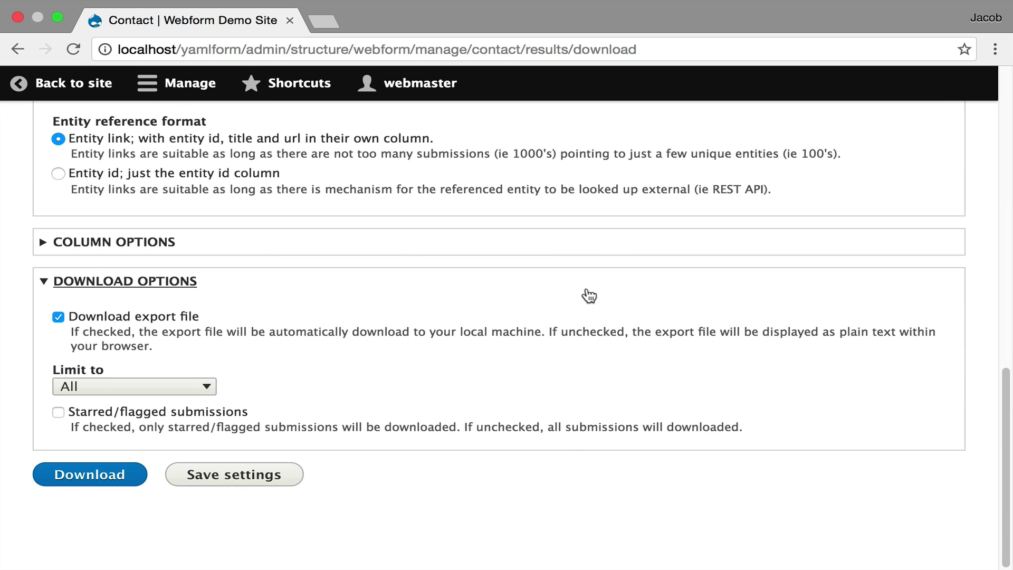
pyautogui.click(229, 479)
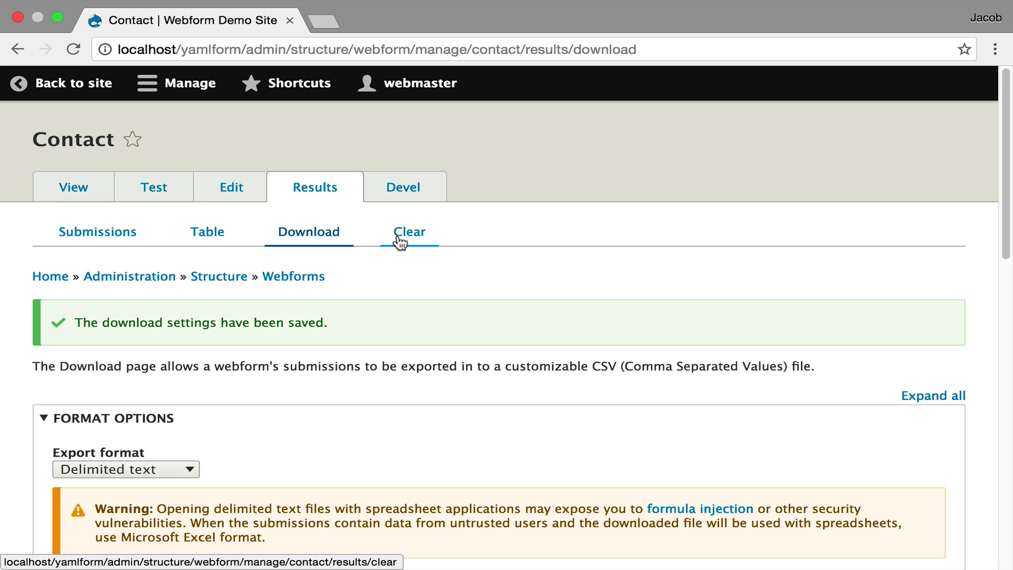
# Step: From the list of all webforms, open Example: Elements
pyautogui.click(290, 276)
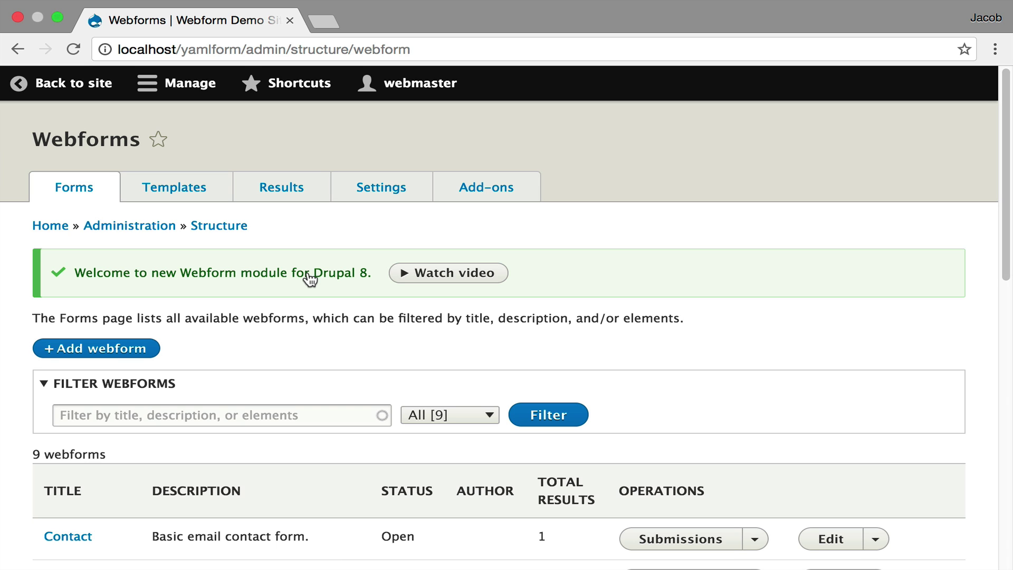
pyautogui.scroll(-5, 311, 278)
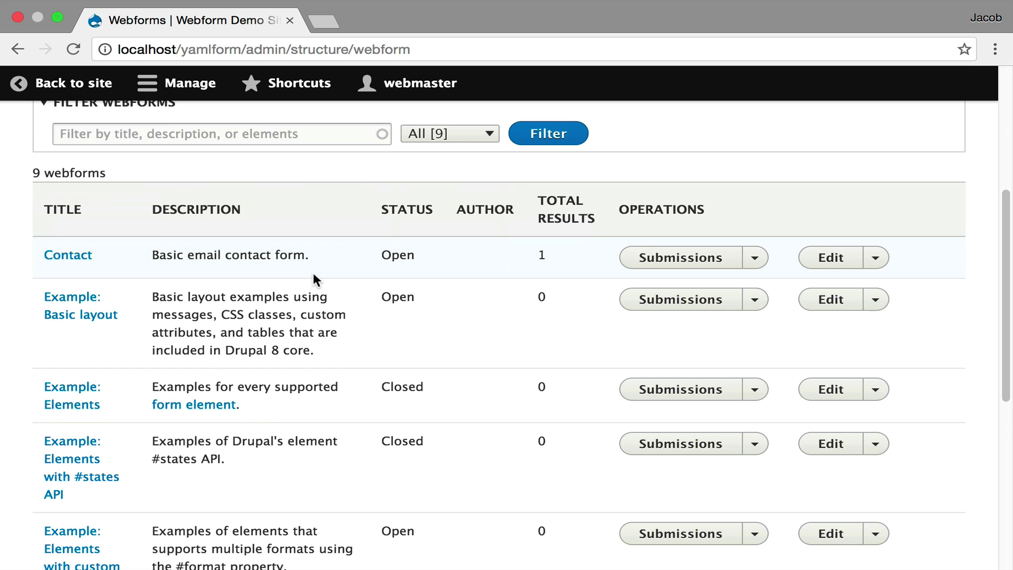
pyautogui.click(68, 407)
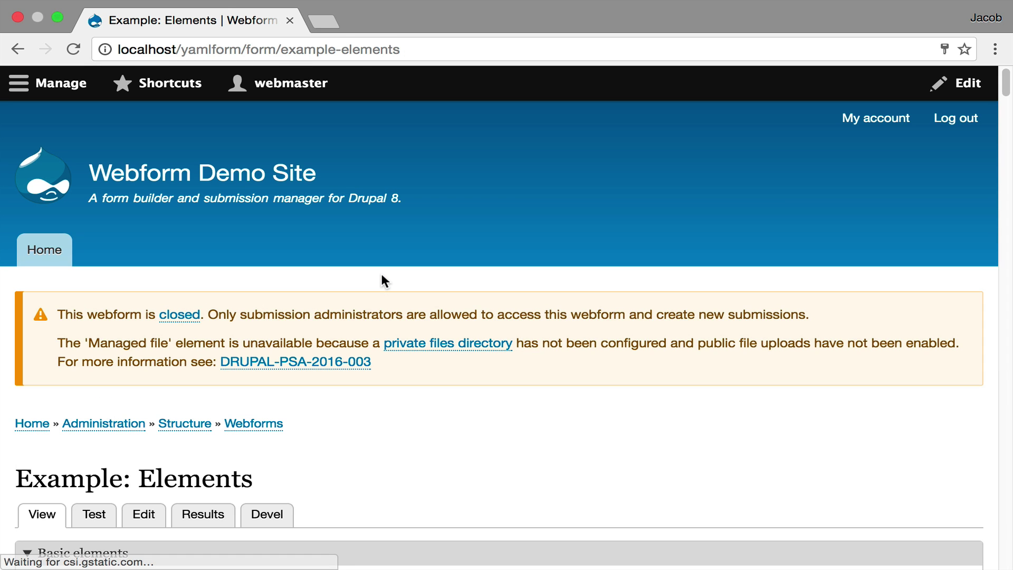
# Step: Scroll down the Example: Elements form and give the Rating field four stars
pyautogui.scroll(-4, 381, 271)
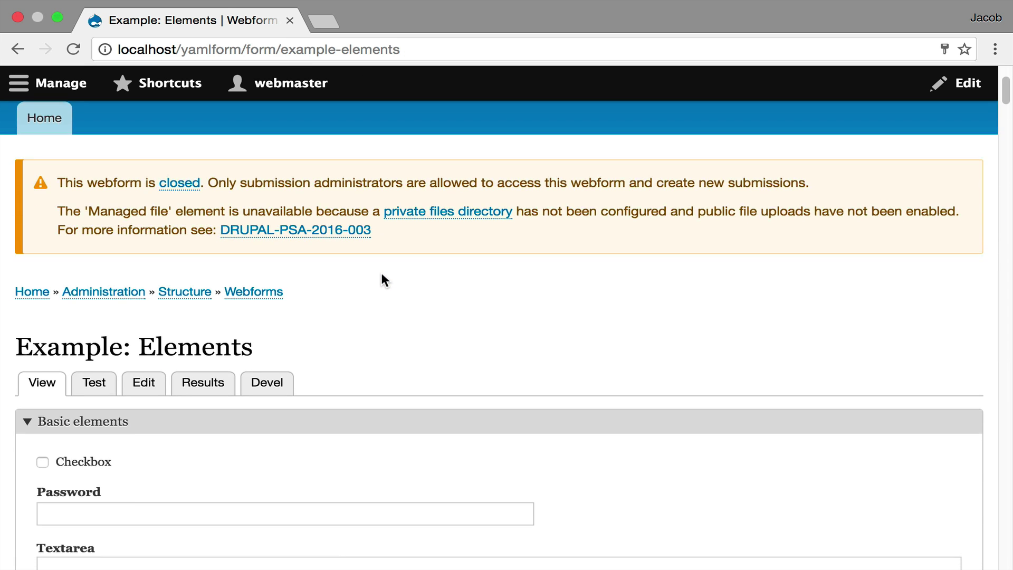
pyautogui.scroll(-6, 381, 274)
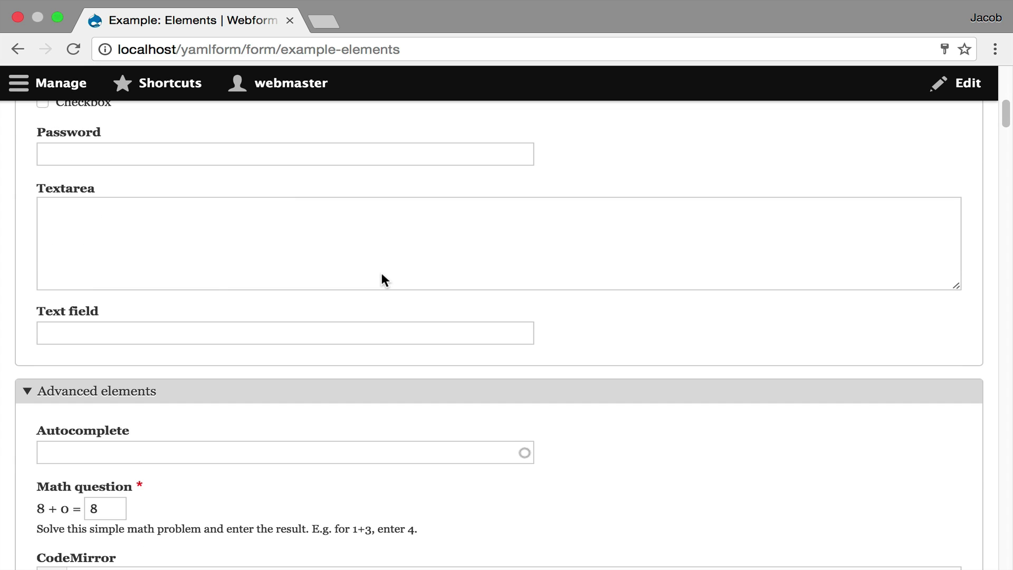
pyautogui.scroll(-2, 381, 271)
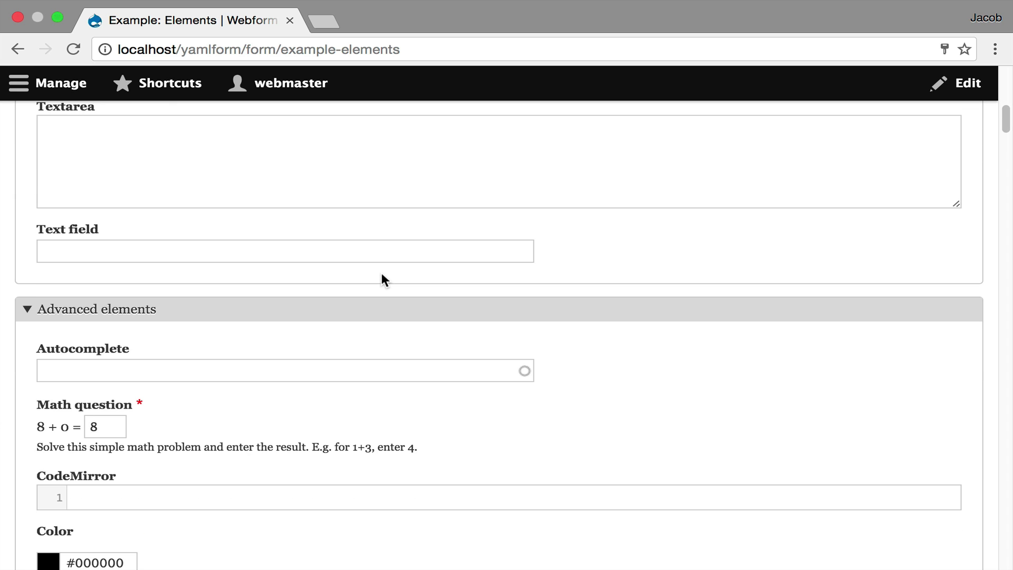
pyautogui.scroll(-3, 381, 271)
pyautogui.scroll(-1, 381, 271)
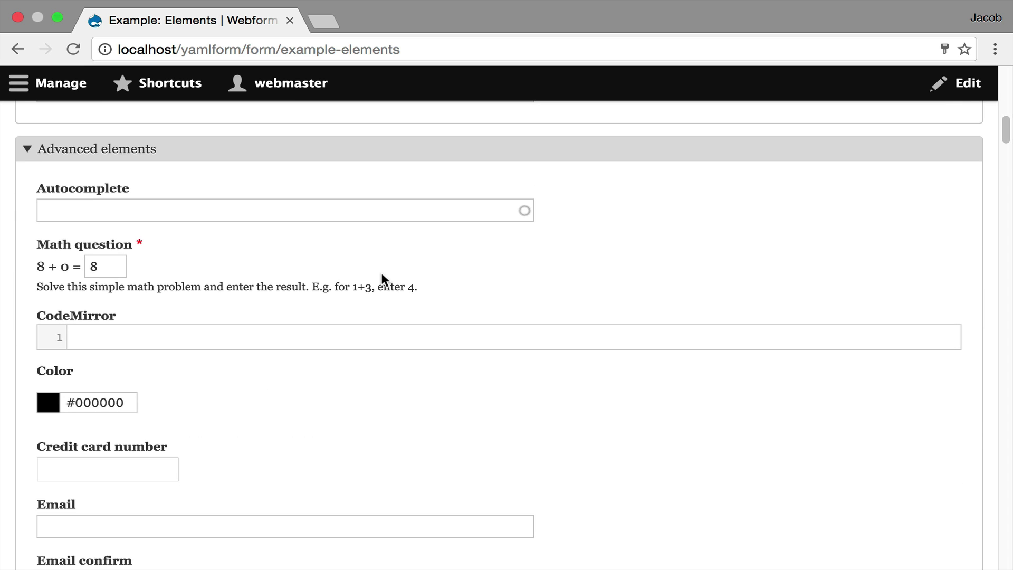
pyautogui.scroll(-1, 381, 273)
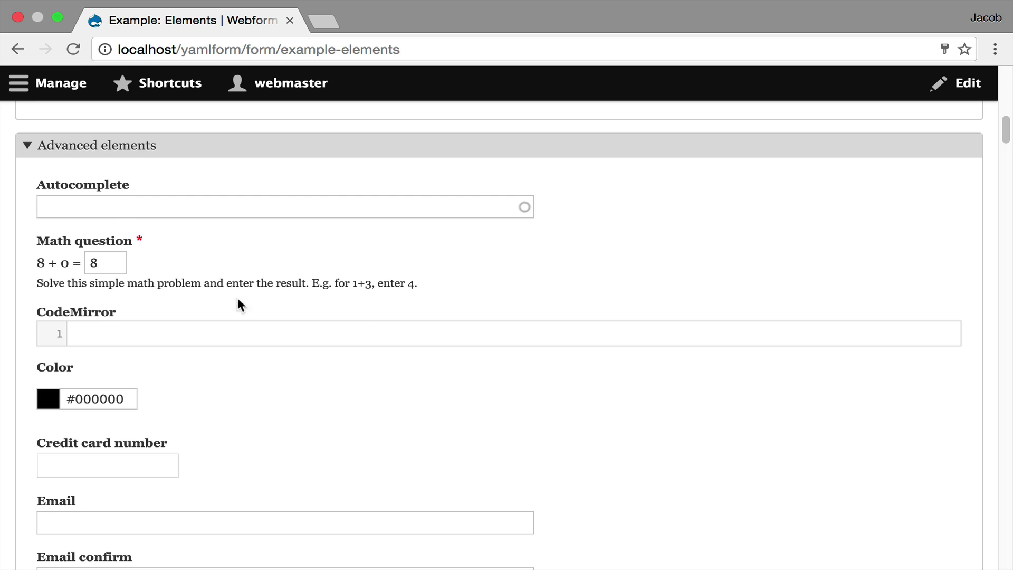
pyautogui.scroll(-3, 461, 312)
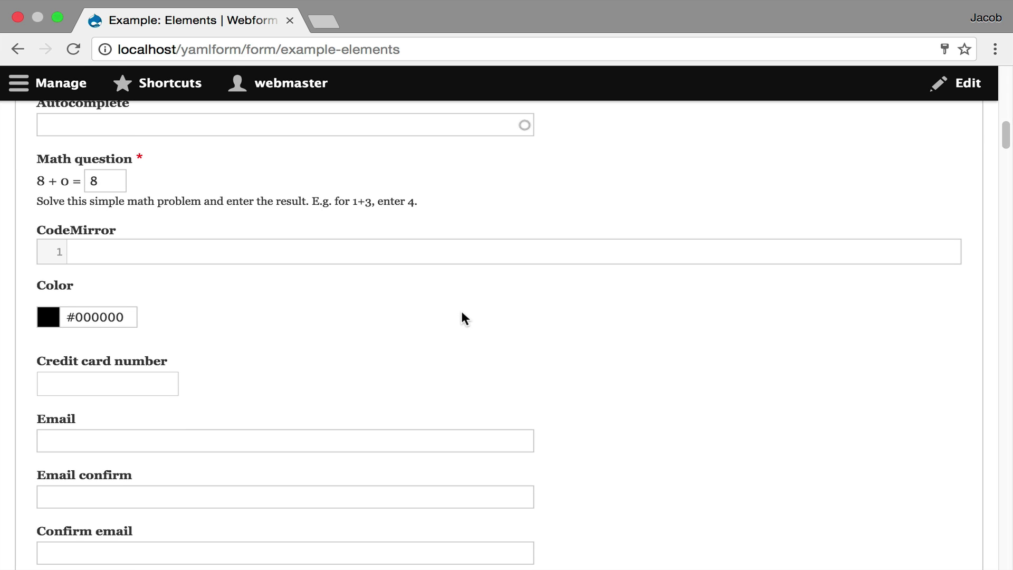
pyautogui.scroll(-4, 462, 313)
pyautogui.scroll(-4, 462, 313)
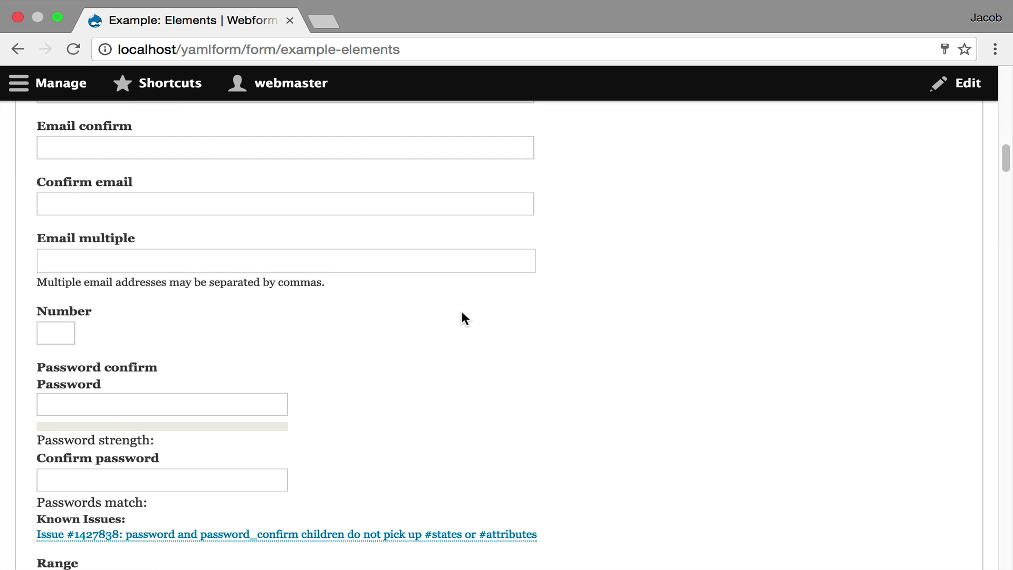
pyautogui.scroll(-2, 465, 318)
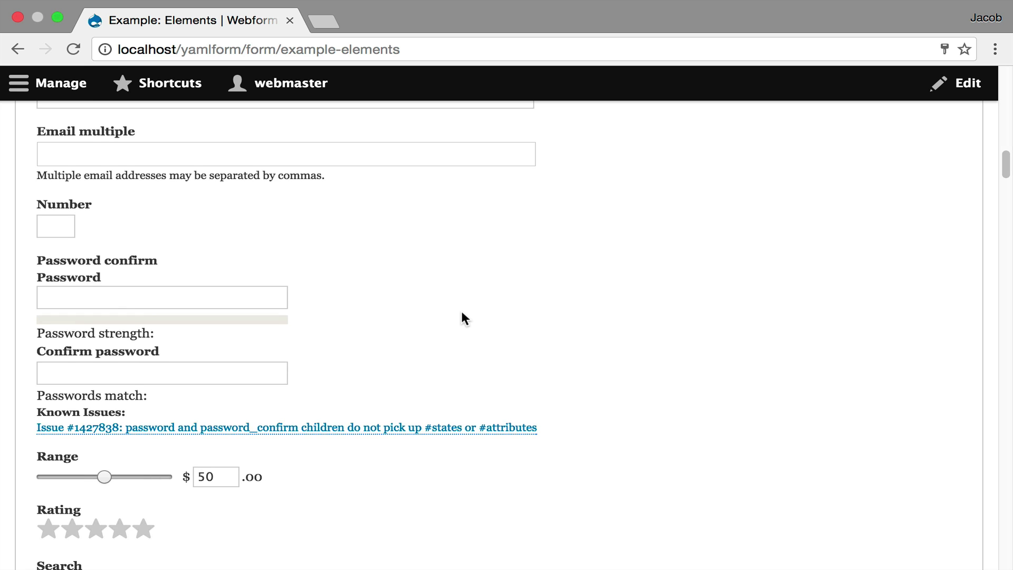
pyautogui.scroll(-1, 464, 321)
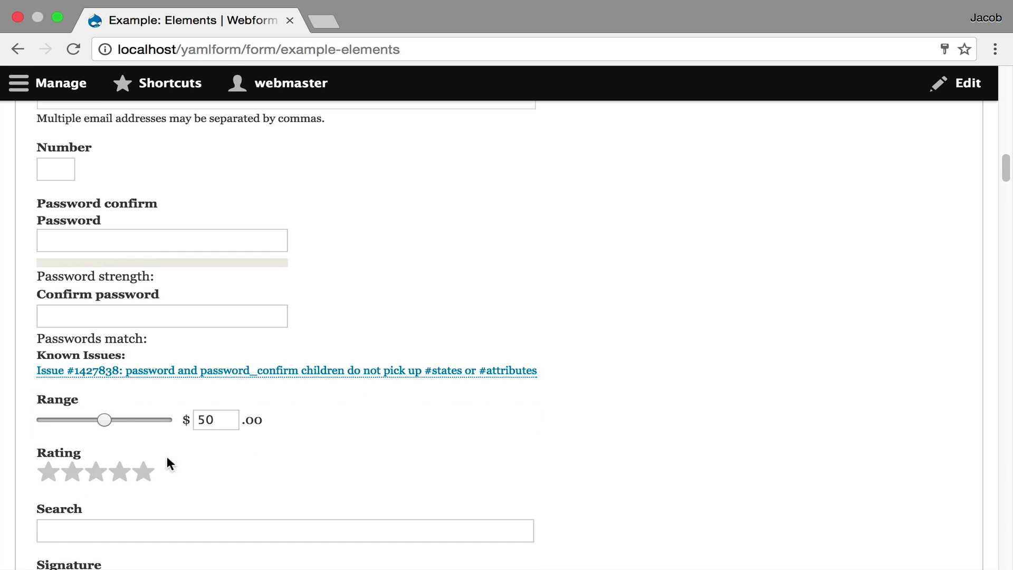
pyautogui.click(115, 470)
# Step: Draw a signature in the Signature pad and continue down to the Options elements section
pyautogui.scroll(-8, 478, 420)
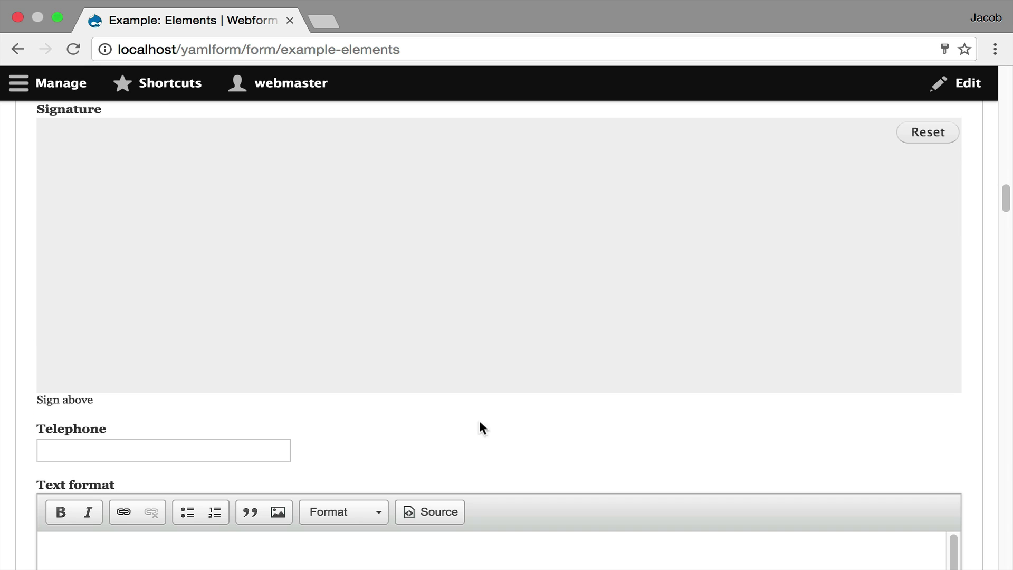
pyautogui.moveTo(146, 310)
pyautogui.mouseDown()
pyautogui.moveTo(309, 133)
pyautogui.moveTo(675, 176)
pyautogui.moveTo(293, 220)
pyautogui.mouseUp()
pyautogui.scroll(-6, 454, 287)
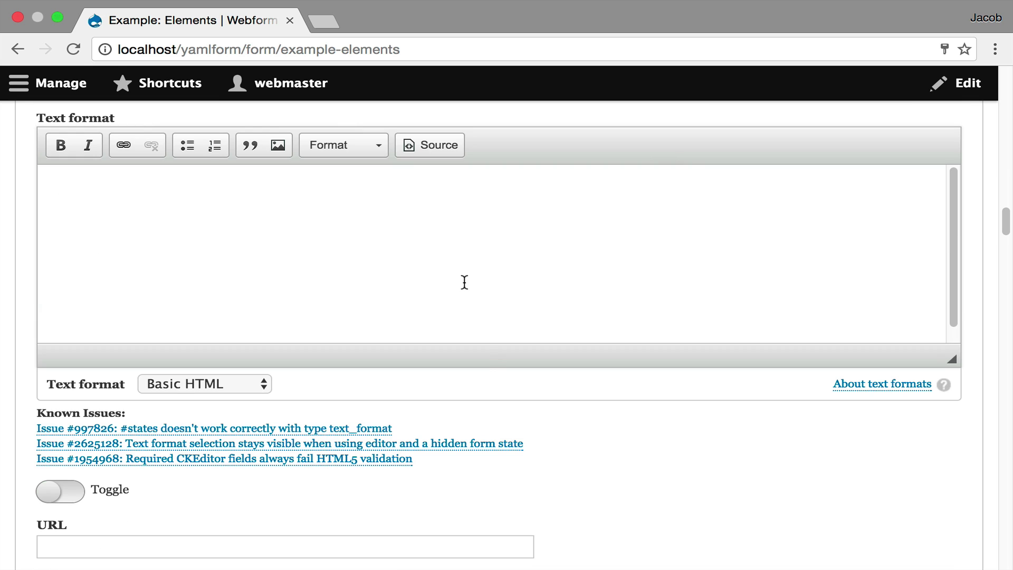
pyautogui.scroll(-2, 478, 392)
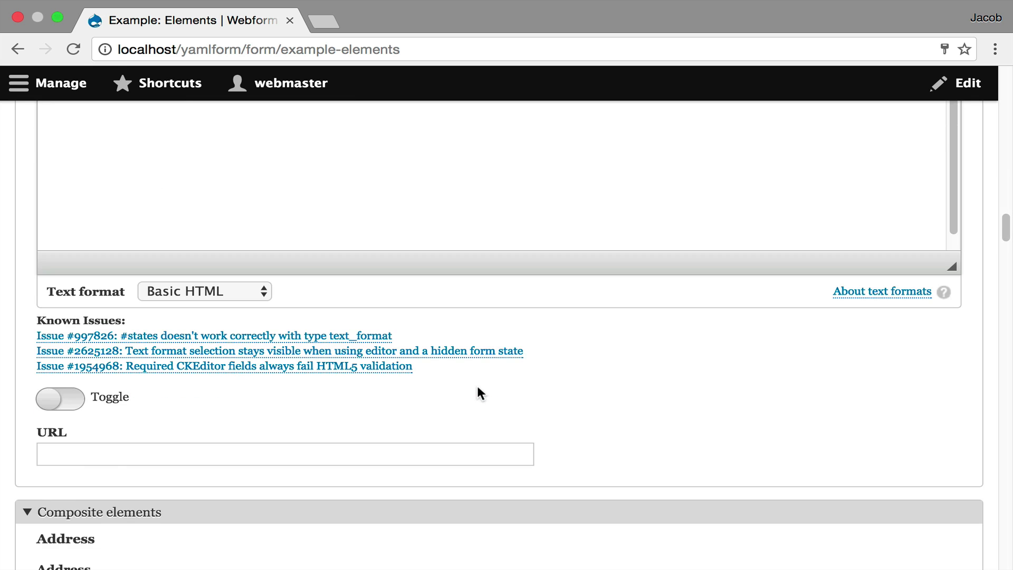
pyautogui.scroll(-3, 460, 411)
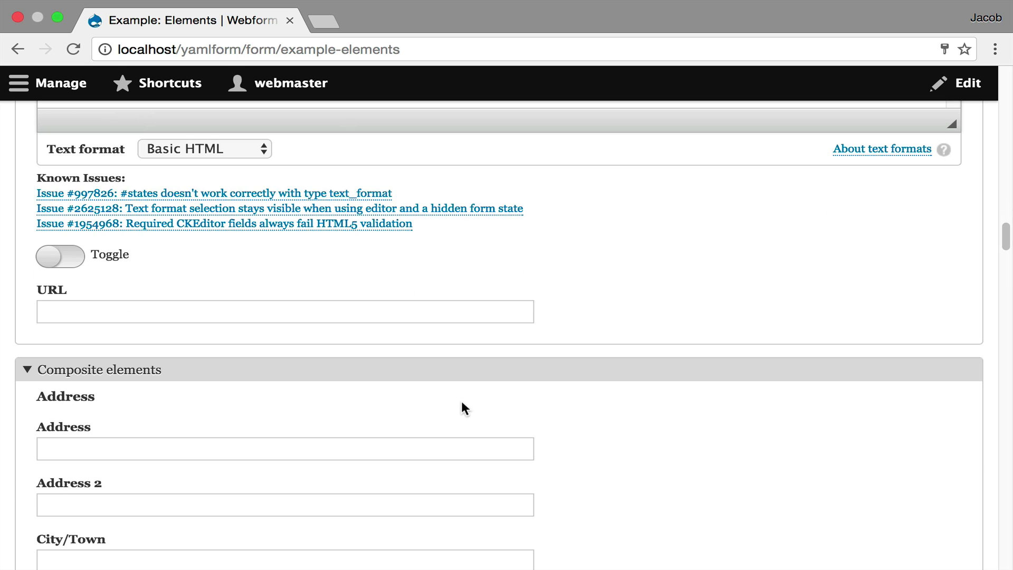
pyautogui.scroll(-3, 461, 399)
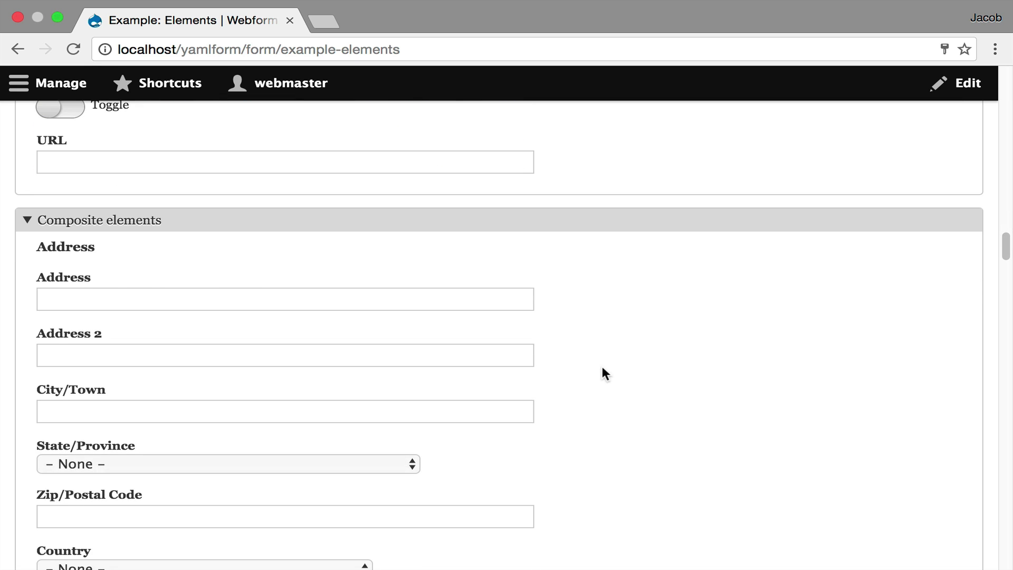
pyautogui.scroll(-4, 593, 354)
pyautogui.scroll(-15, 593, 341)
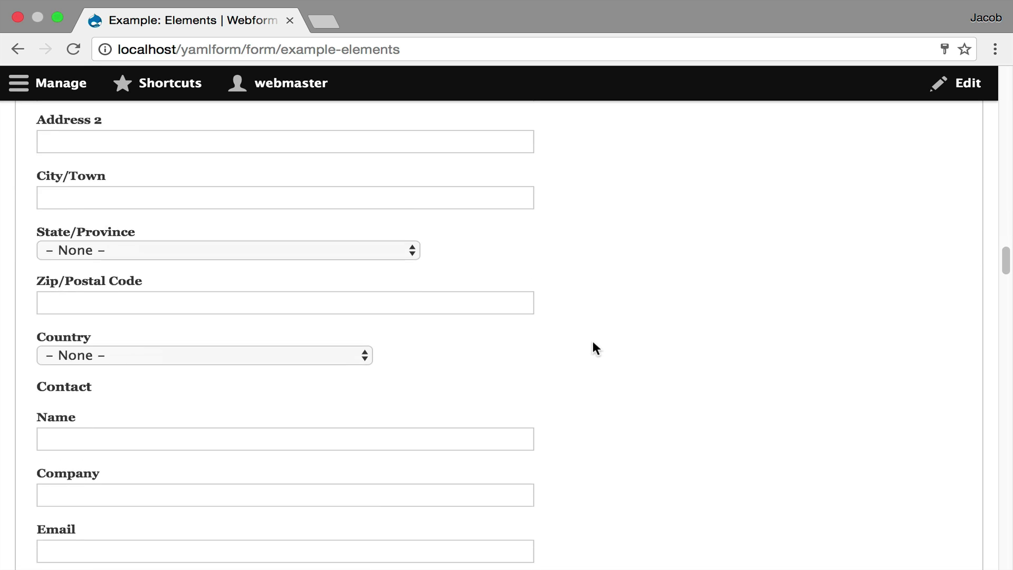
pyautogui.scroll(-9, 592, 348)
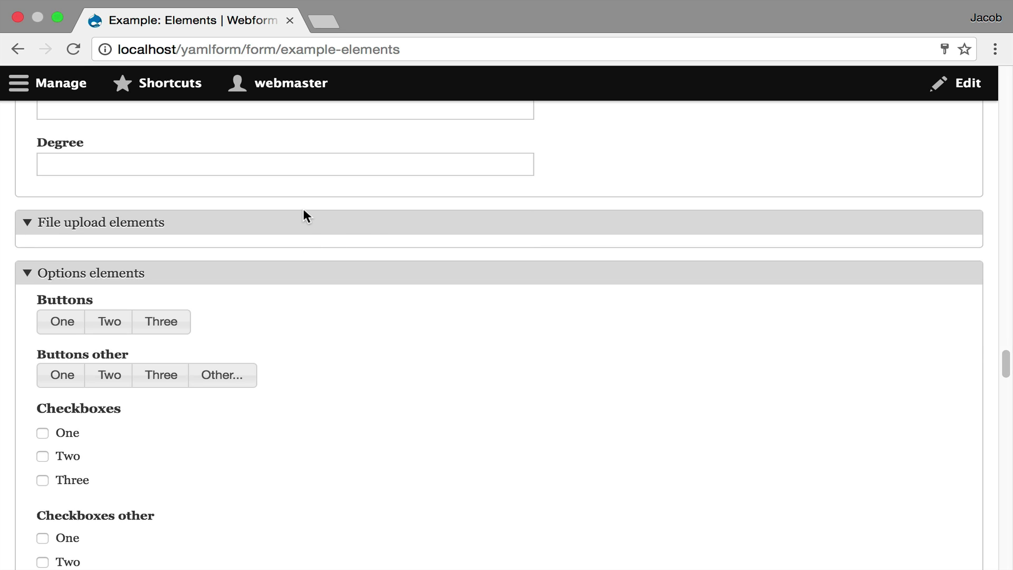
pyautogui.scroll(-2, 376, 240)
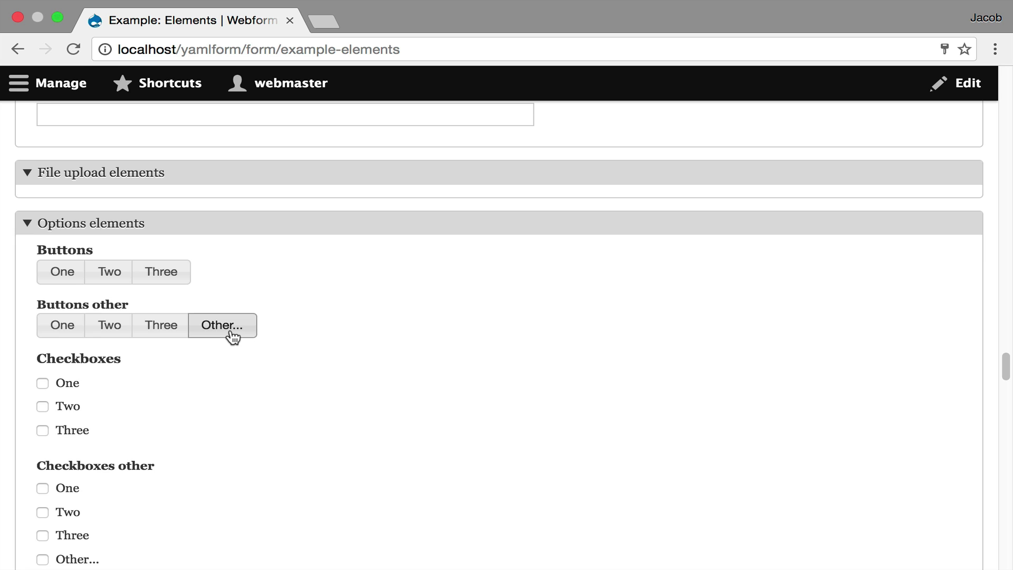
pyautogui.scroll(-1, 436, 321)
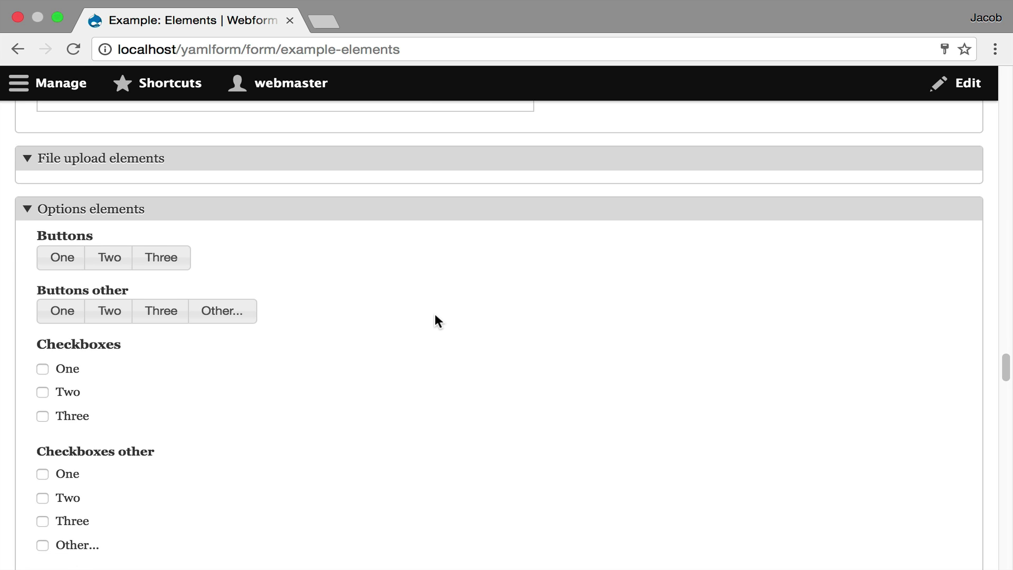
# Step: Choose Three under Buttons and Other... under Buttons other, then scroll through the rest of the form
pyautogui.click(174, 245)
pyautogui.click(213, 296)
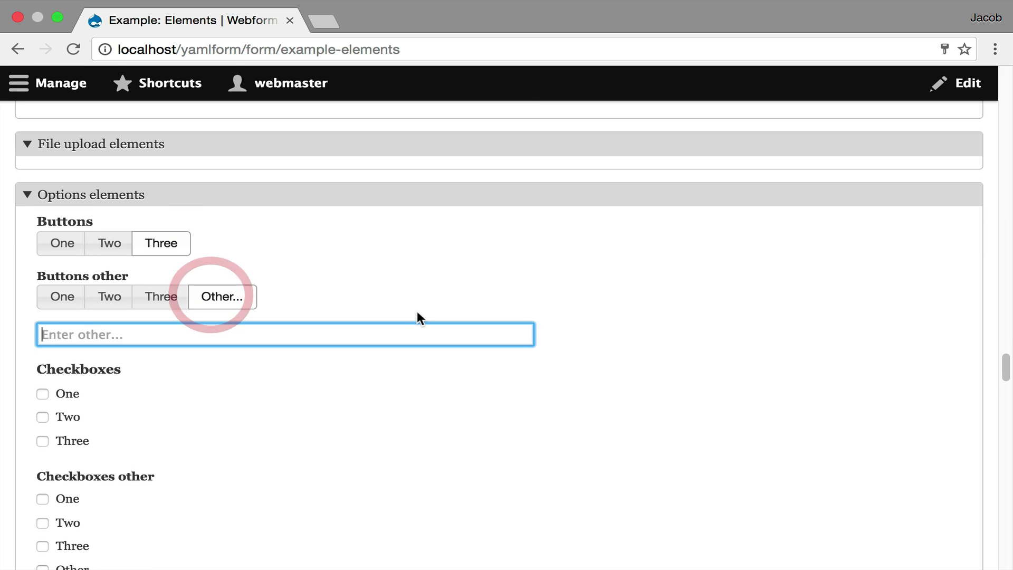
pyautogui.scroll(-5, 419, 311)
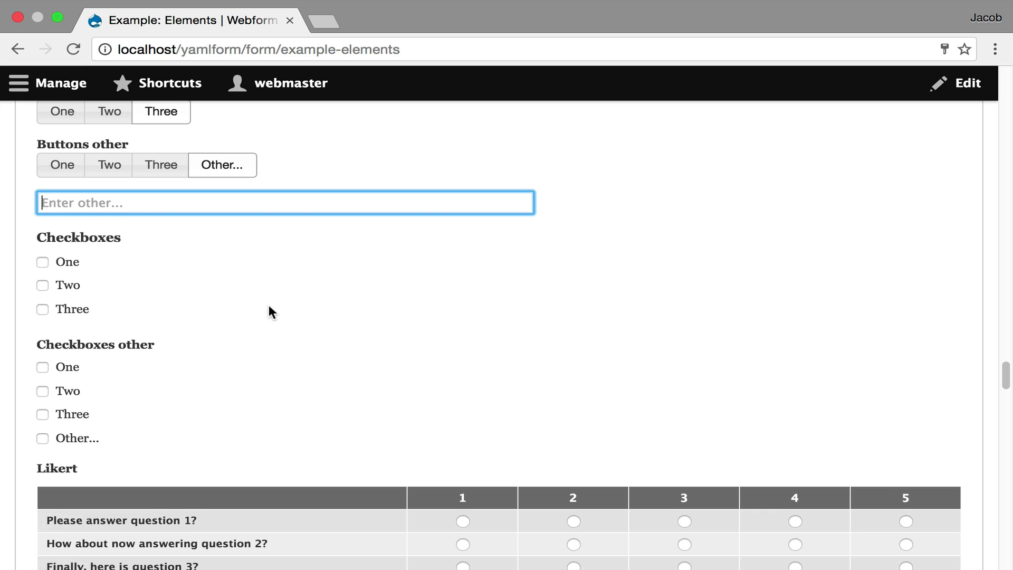
pyautogui.scroll(-2, 390, 343)
pyautogui.scroll(-5, 408, 349)
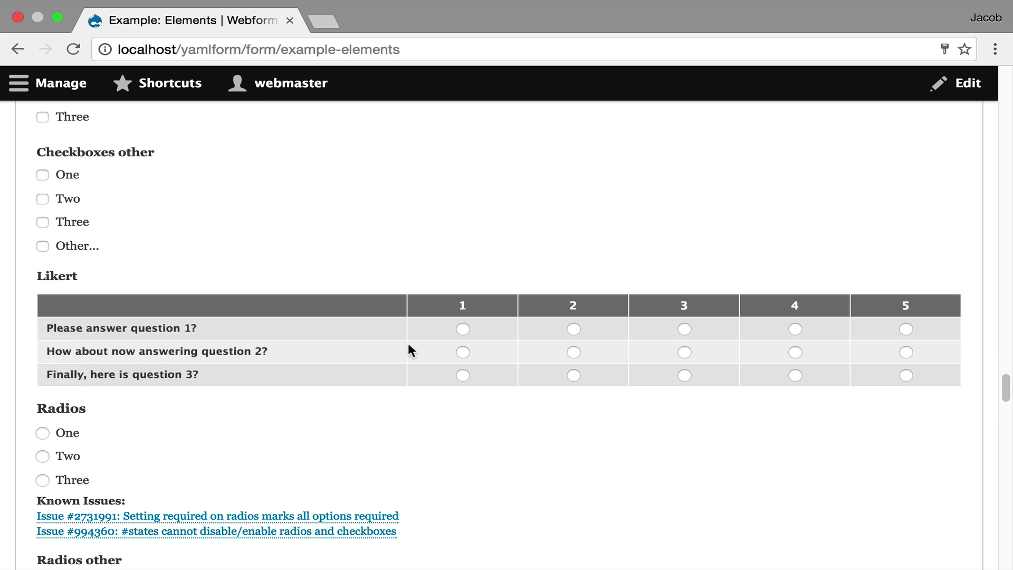
pyautogui.scroll(-1, 350, 351)
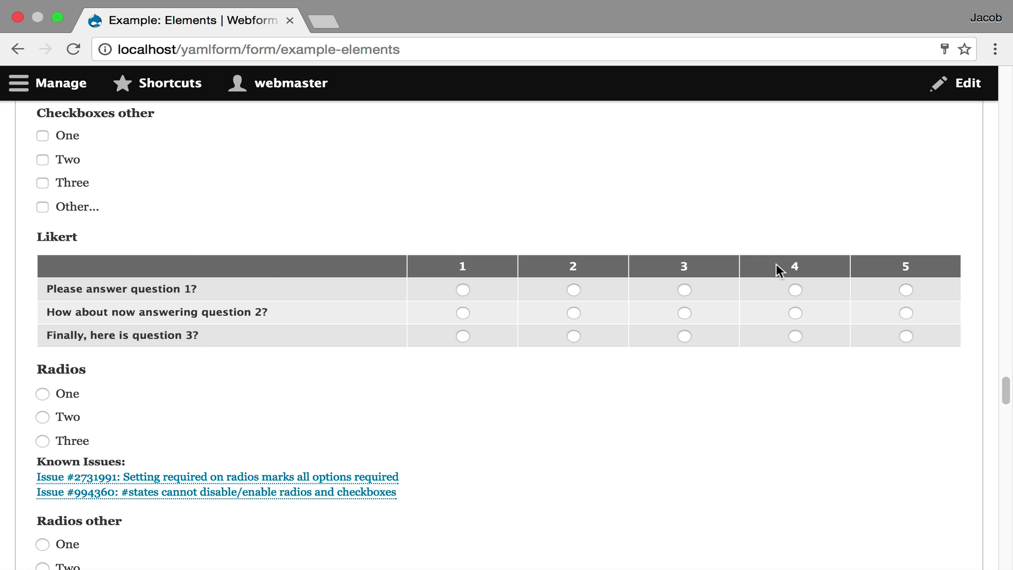
pyautogui.scroll(-6, 442, 216)
pyautogui.scroll(-10, 442, 216)
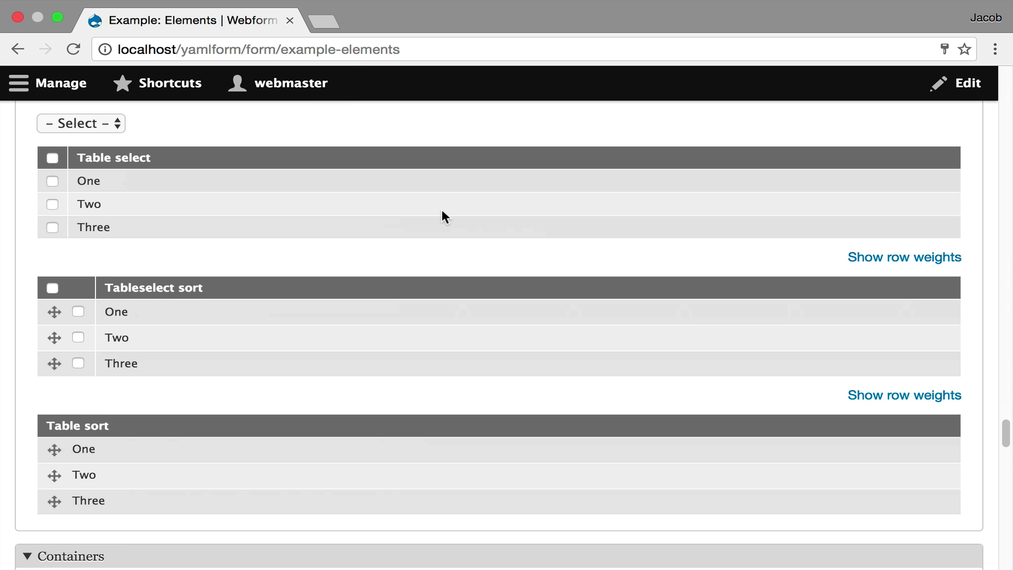
pyautogui.scroll(-3, 442, 216)
pyautogui.scroll(-14, 441, 209)
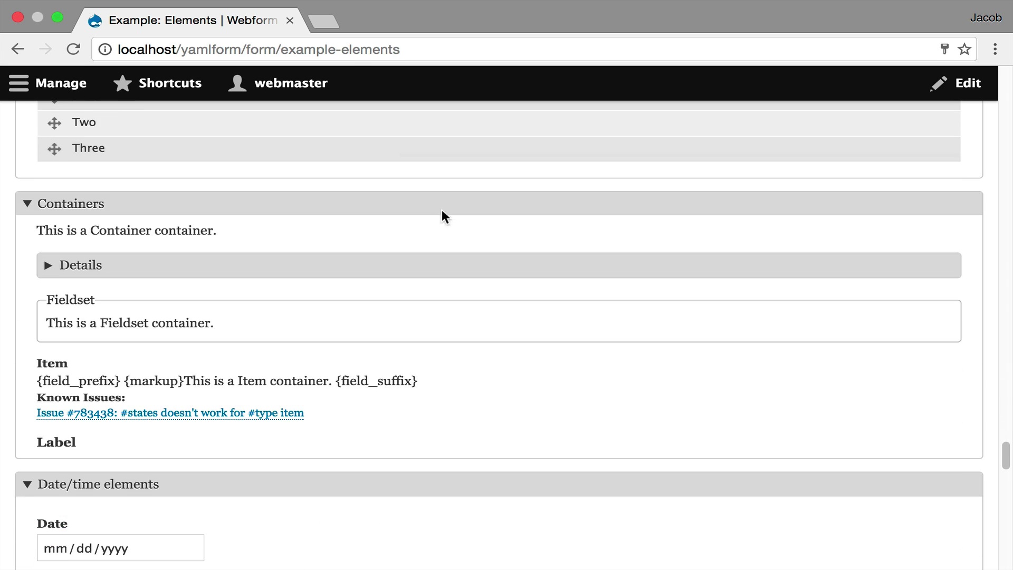
pyautogui.scroll(-13, 558, 230)
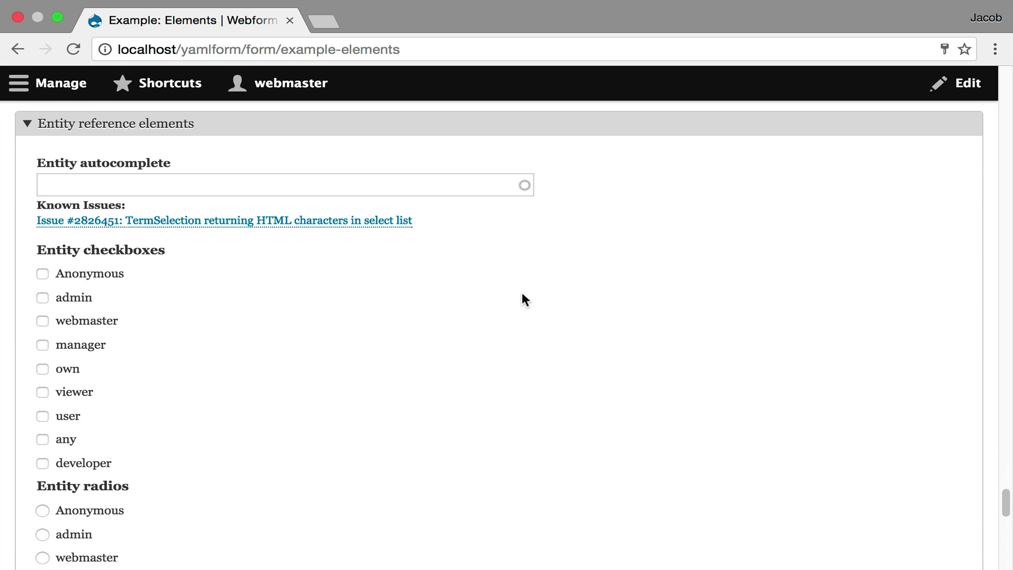
pyautogui.scroll(-15, 525, 300)
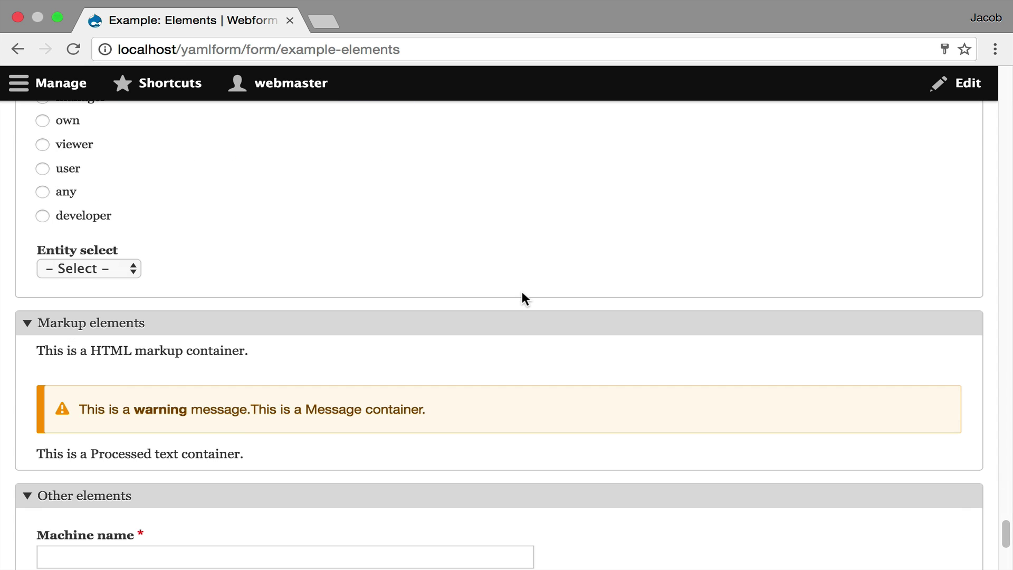
pyautogui.scroll(-8, 522, 293)
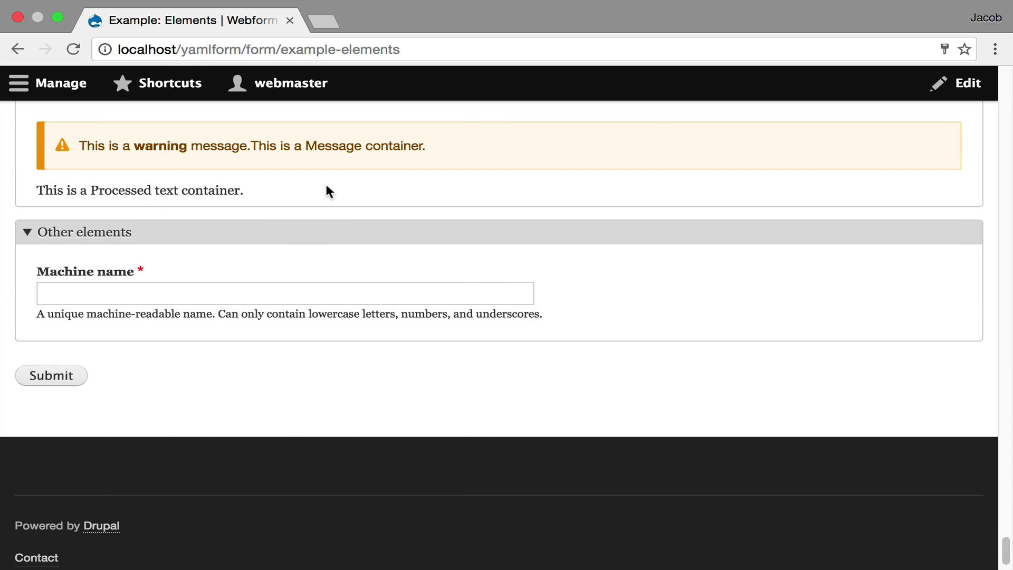
pyautogui.scroll(20, 325, 176)
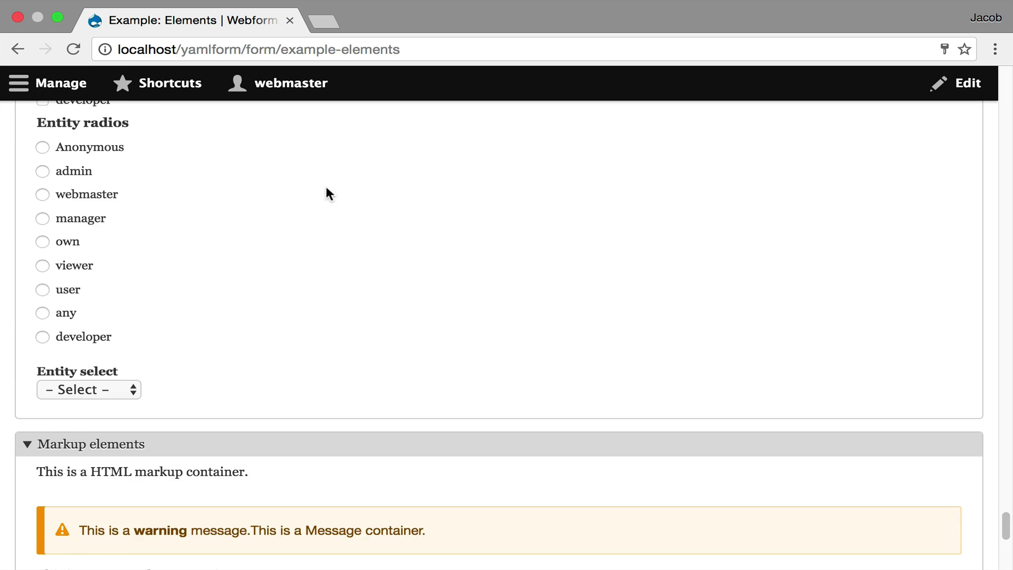
pyautogui.scroll(20, 334, 179)
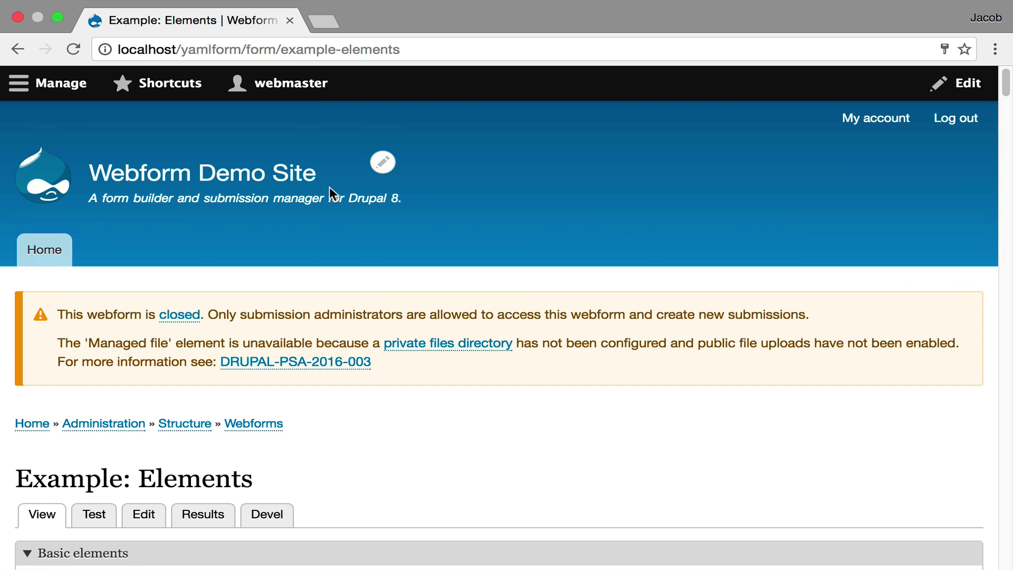
# Step: Return to the webforms list and open the Example: Basic layout webform
pyautogui.click(240, 422)
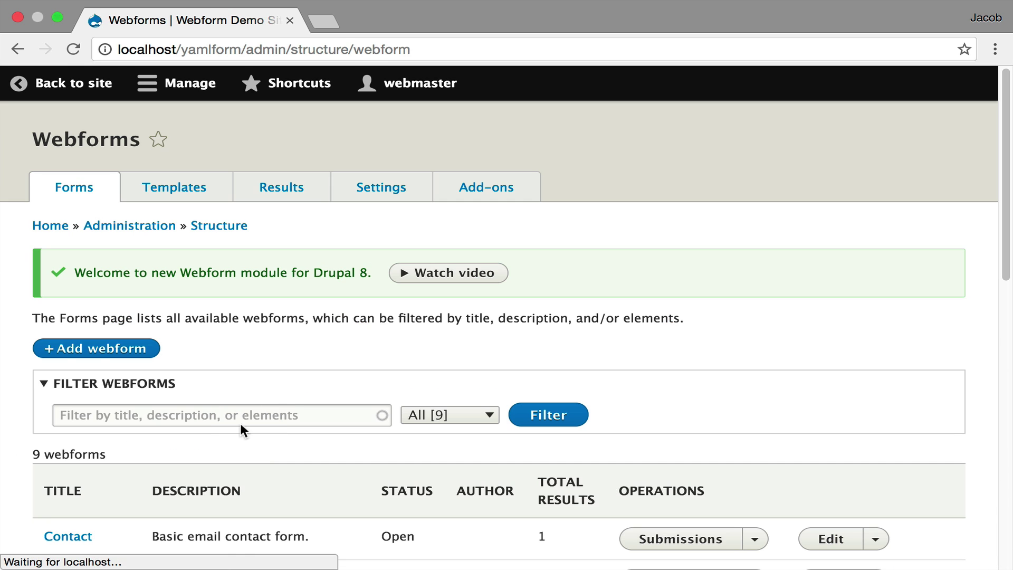
pyautogui.scroll(-5, 334, 342)
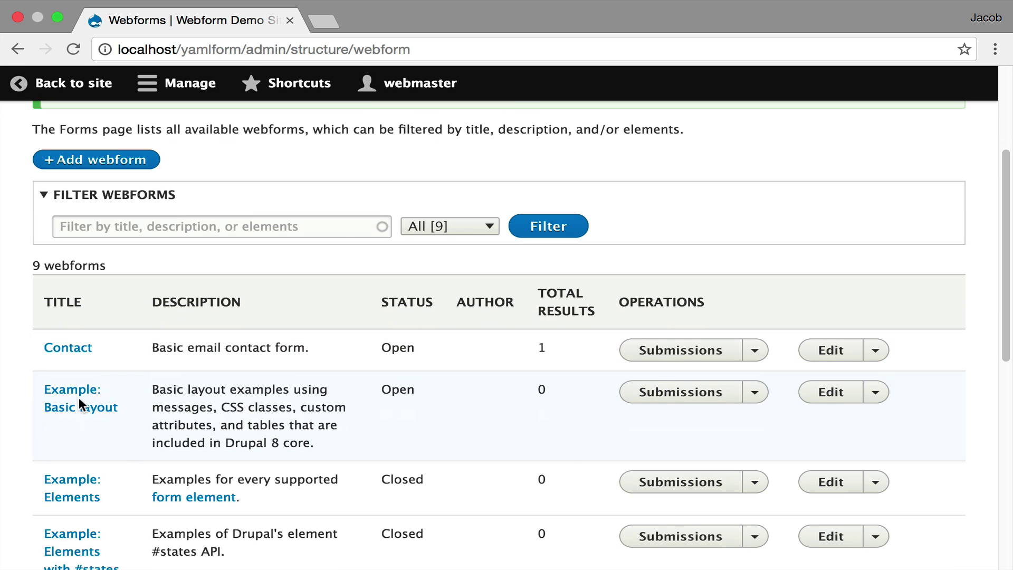
pyautogui.click(84, 409)
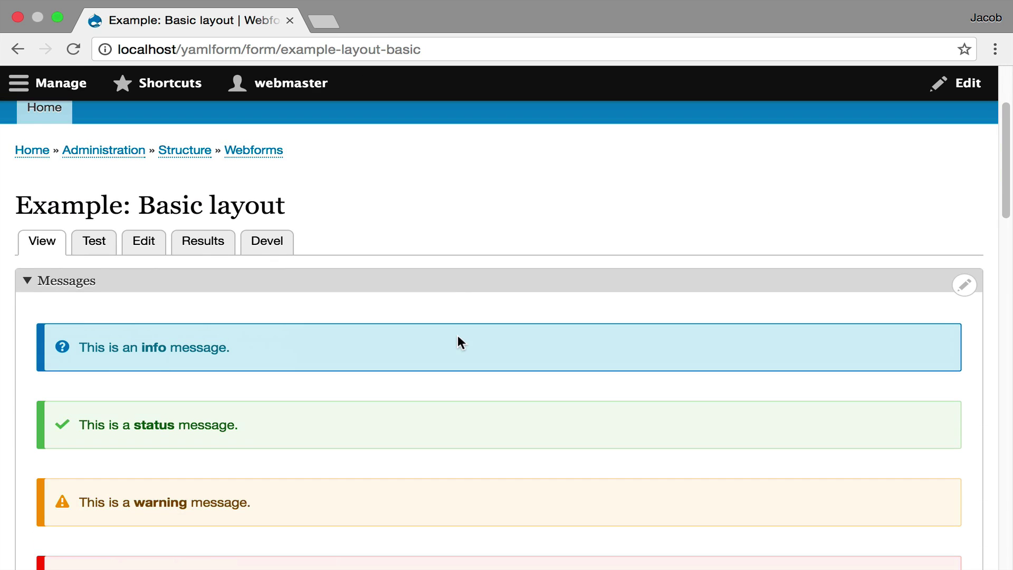
# Step: Scroll through the Basic layout form, then go back to the webforms list
pyautogui.scroll(-4, 260, 341)
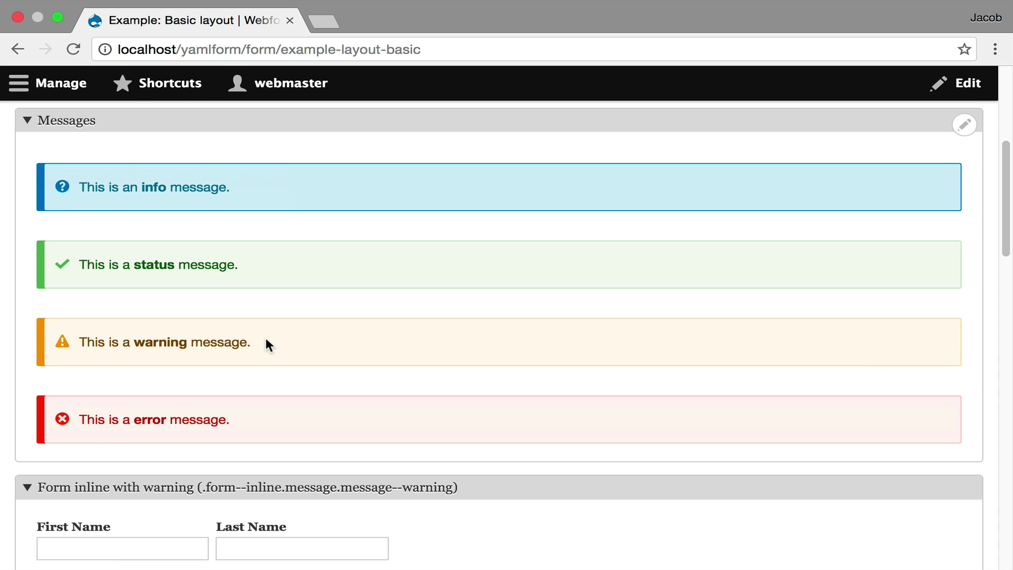
pyautogui.scroll(-3, 241, 268)
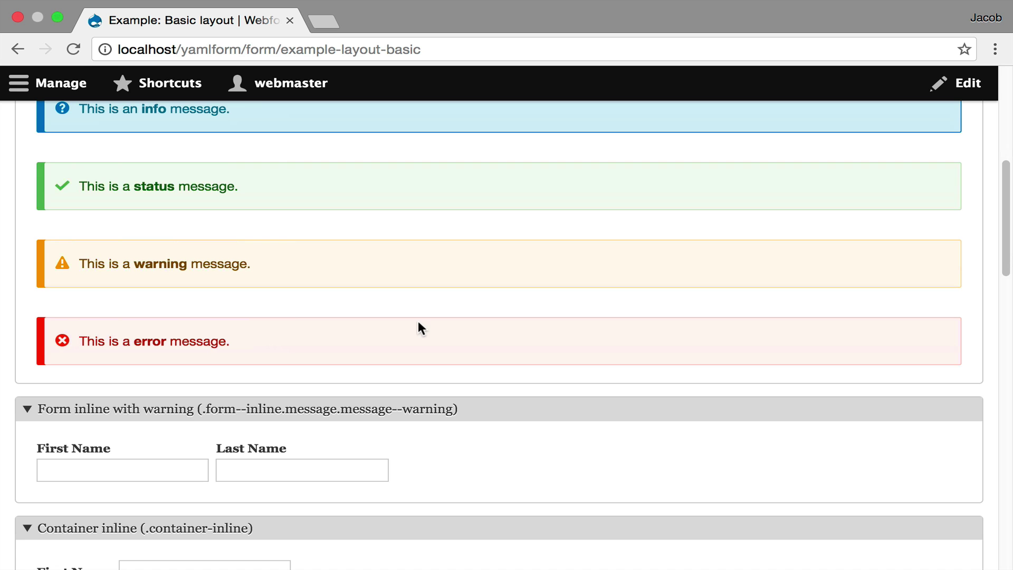
pyautogui.scroll(-2, 395, 267)
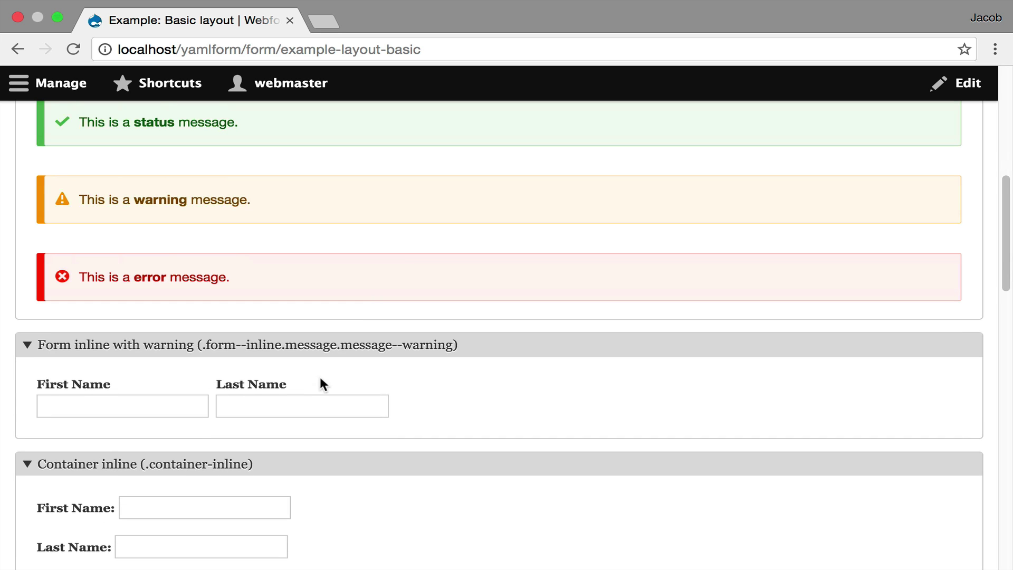
pyautogui.scroll(-1, 577, 379)
pyautogui.scroll(-9, 577, 382)
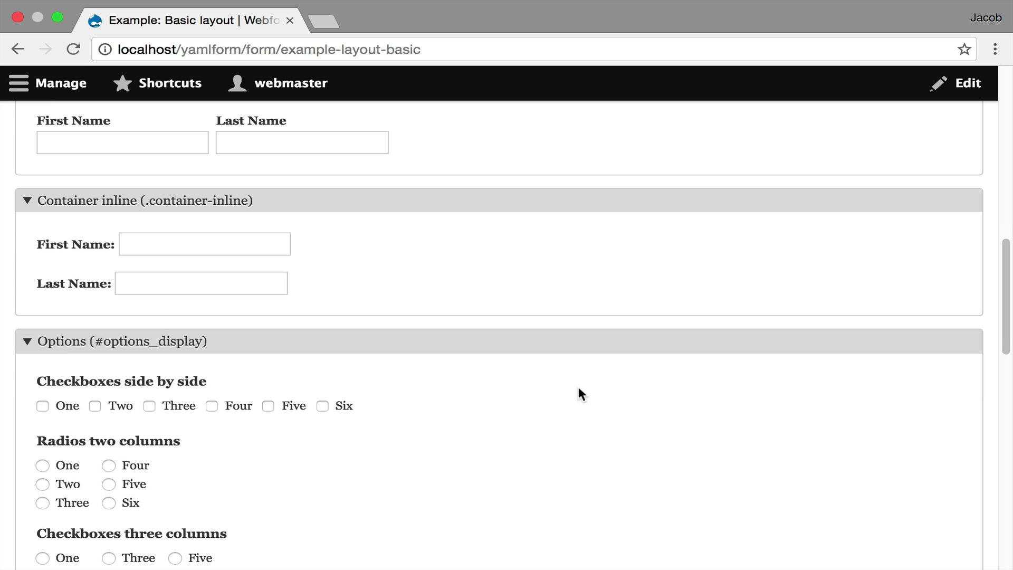
pyautogui.scroll(-8, 579, 393)
pyautogui.scroll(-7, 578, 394)
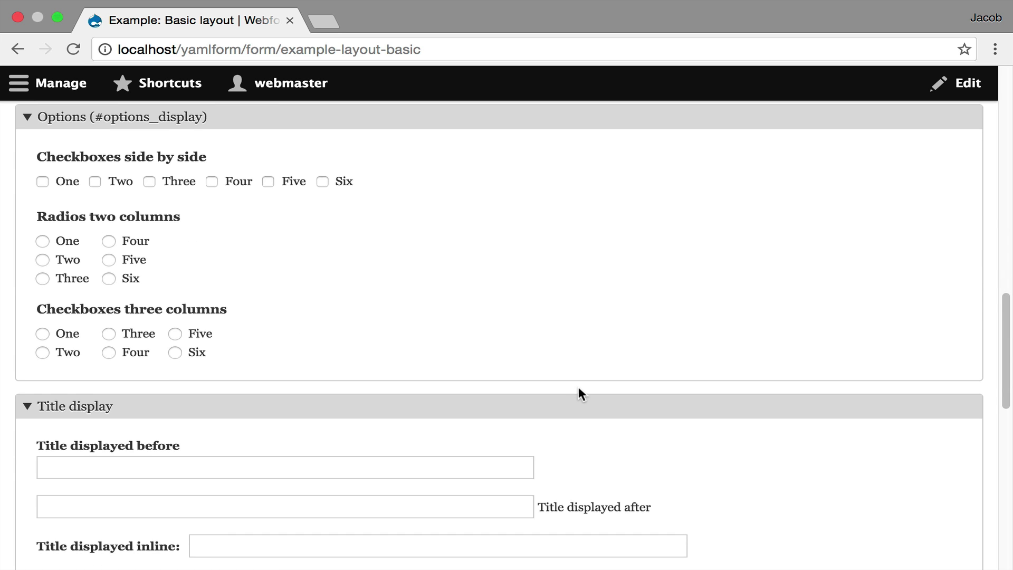
pyautogui.scroll(-3, 471, 393)
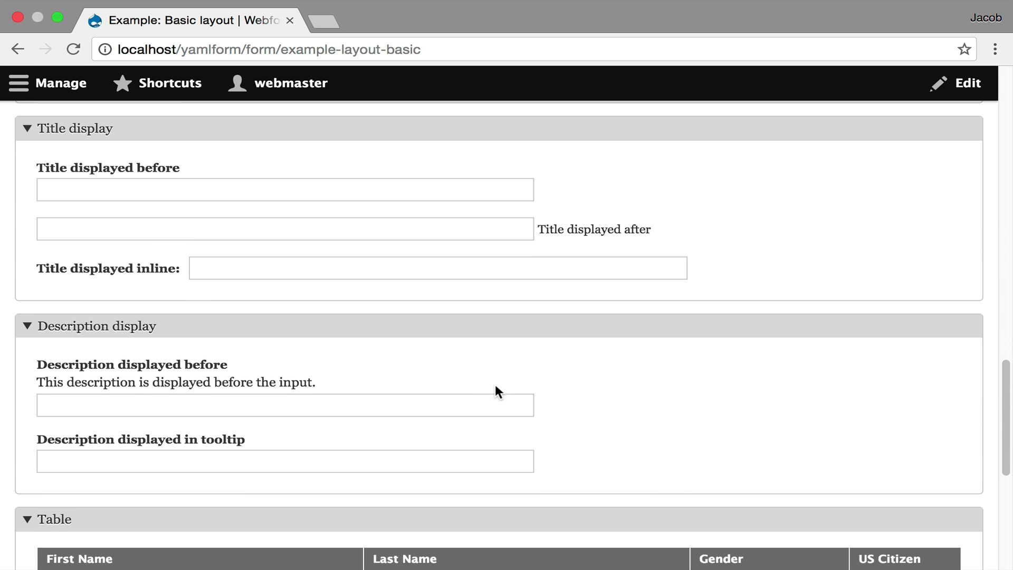
pyautogui.scroll(-5, 536, 297)
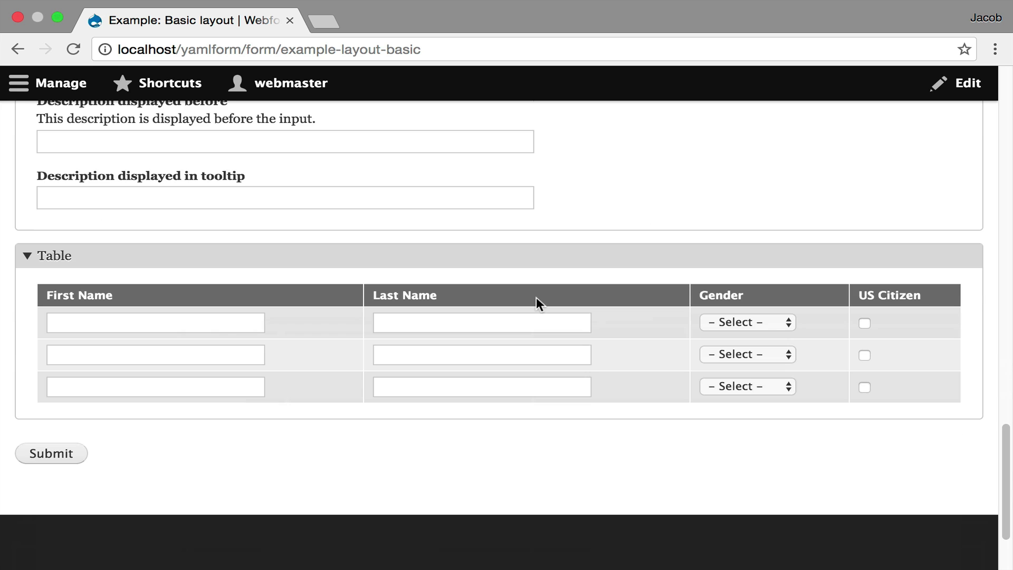
pyautogui.click(17, 49)
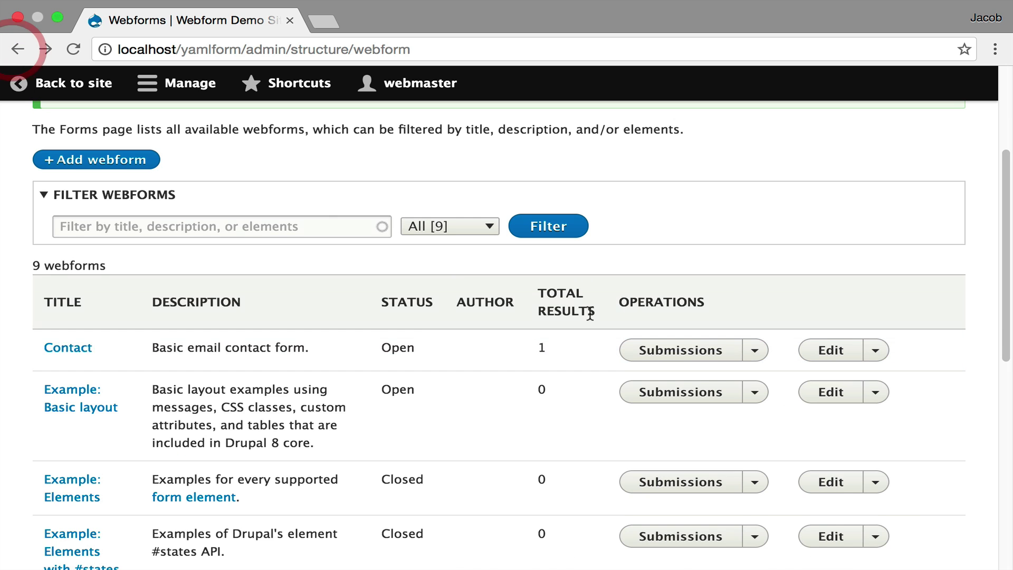
pyautogui.scroll(-3, 381, 313)
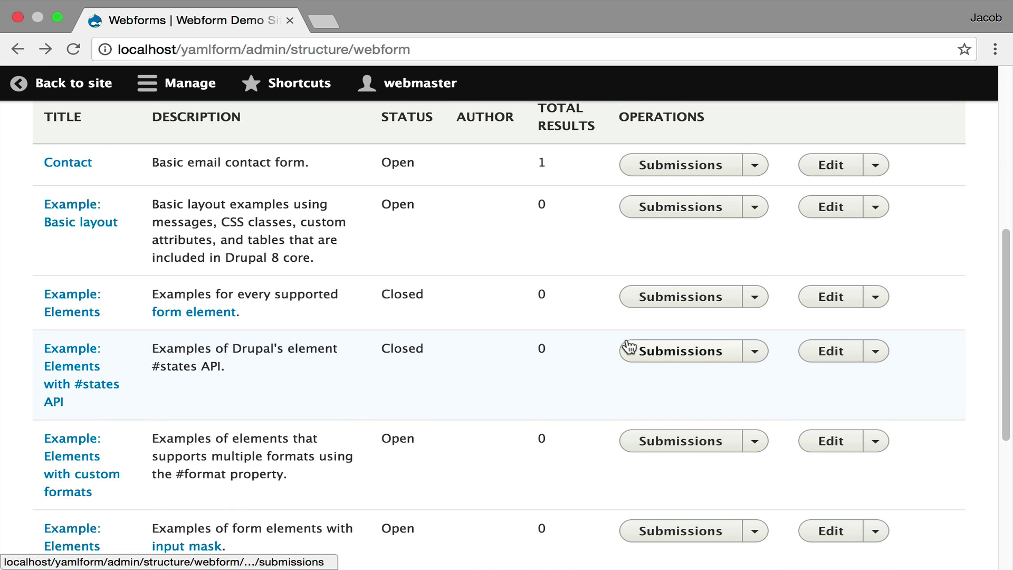
pyautogui.scroll(-2, 381, 334)
pyautogui.scroll(-1, 351, 353)
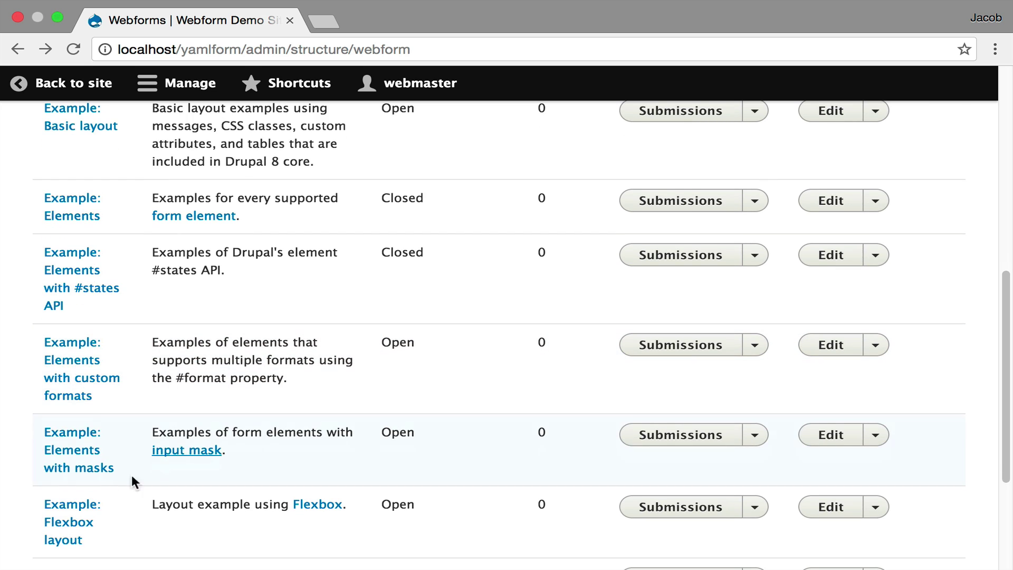
pyautogui.click(77, 513)
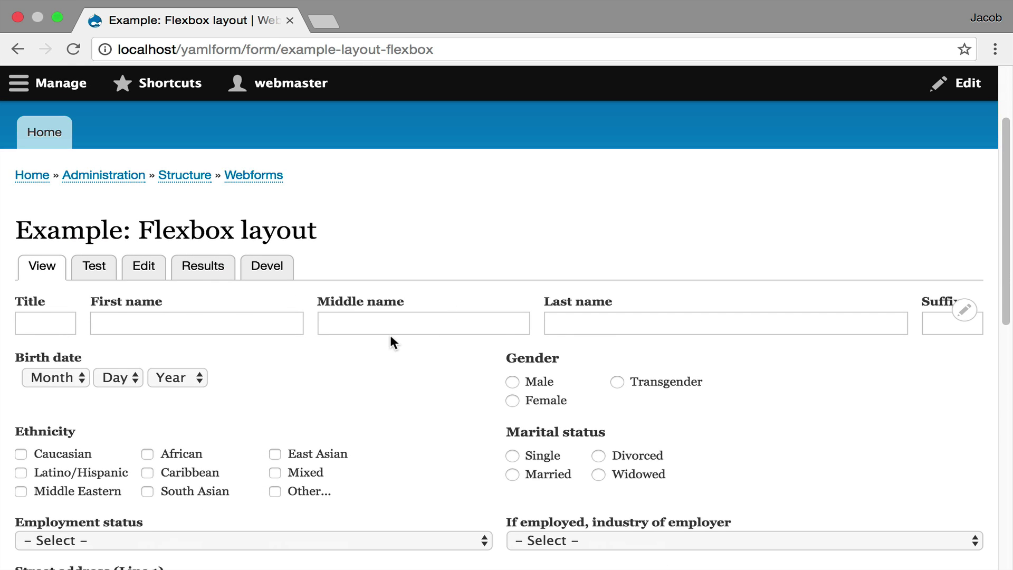
pyautogui.scroll(-5, 372, 267)
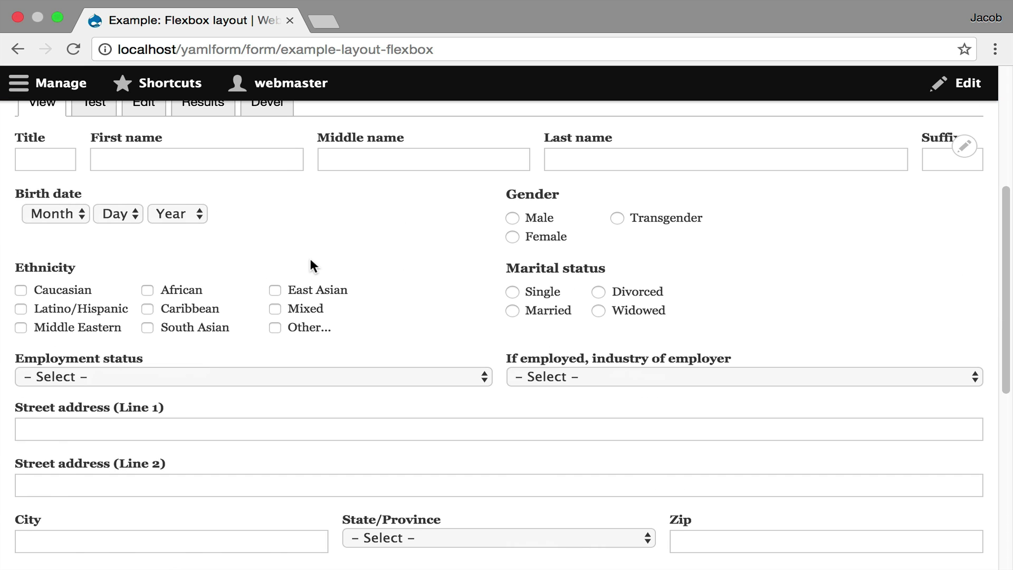
pyautogui.scroll(-10, 310, 260)
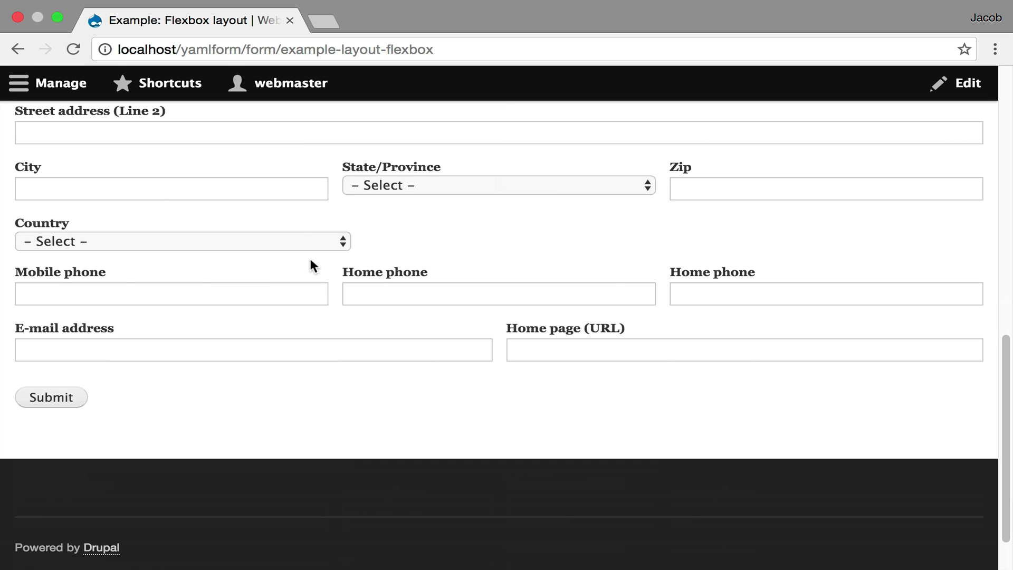
pyautogui.click(19, 49)
pyautogui.scroll(-1, 295, 232)
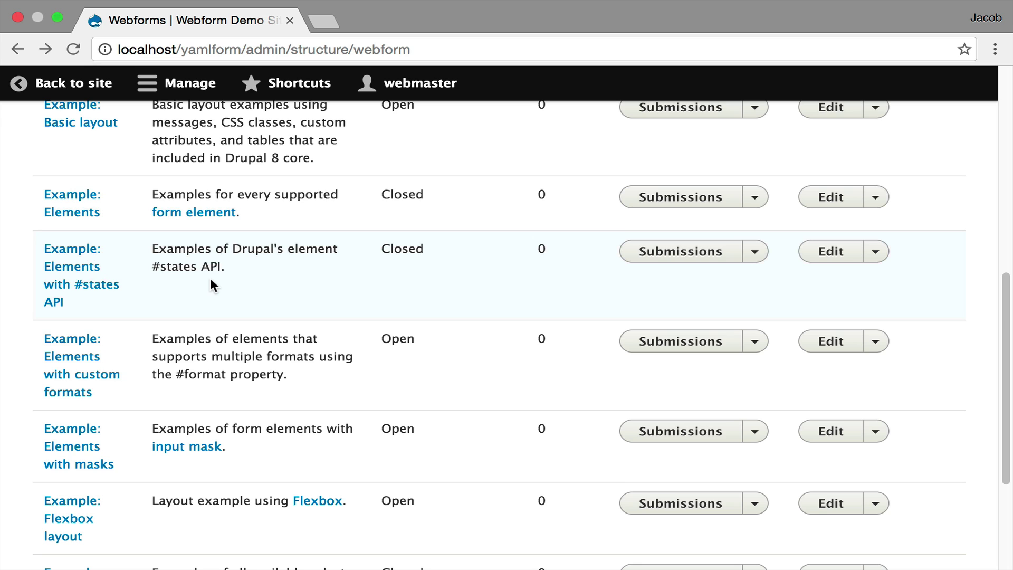
pyautogui.scroll(-5, 211, 280)
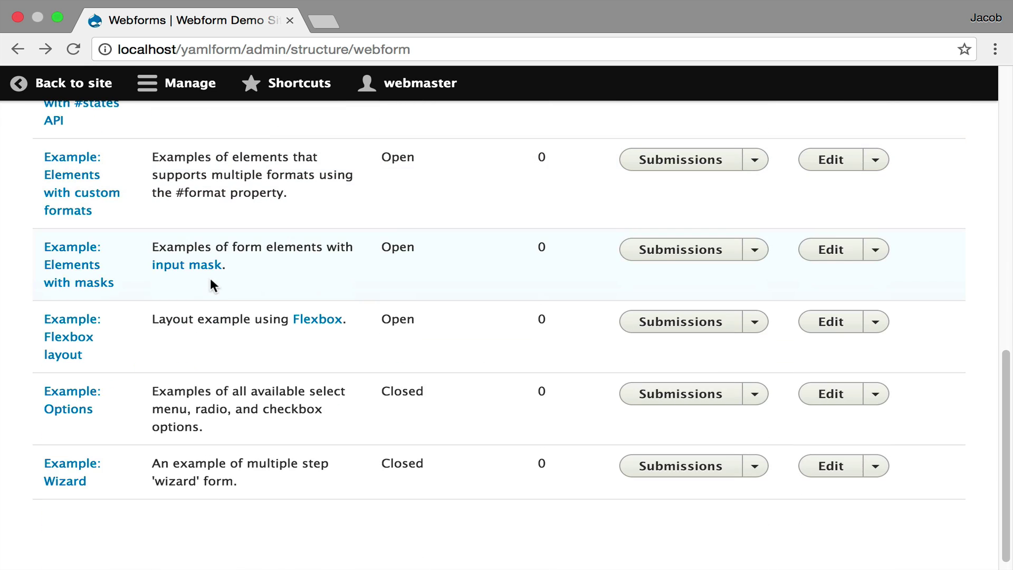
# Step: Open Example: Wizard, go through the contact and feedback pages, preview and submit, then return to the list
pyautogui.click(66, 463)
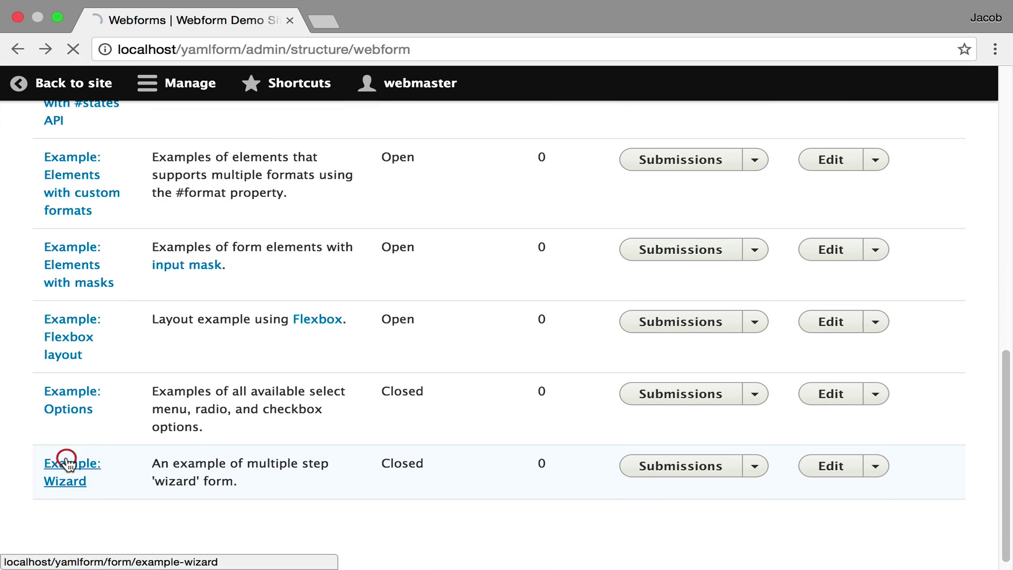
pyautogui.scroll(-6, 280, 316)
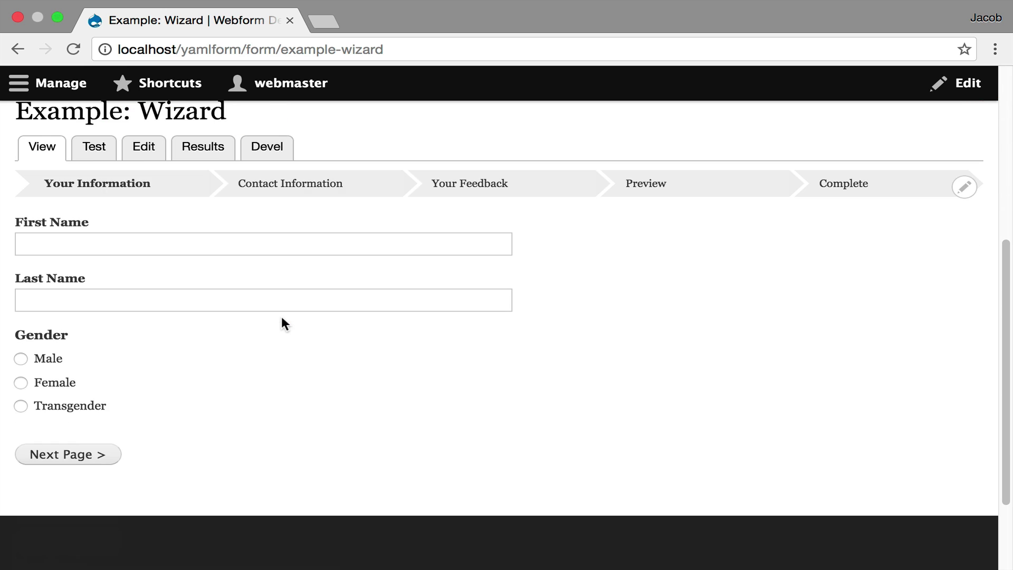
pyautogui.click(75, 455)
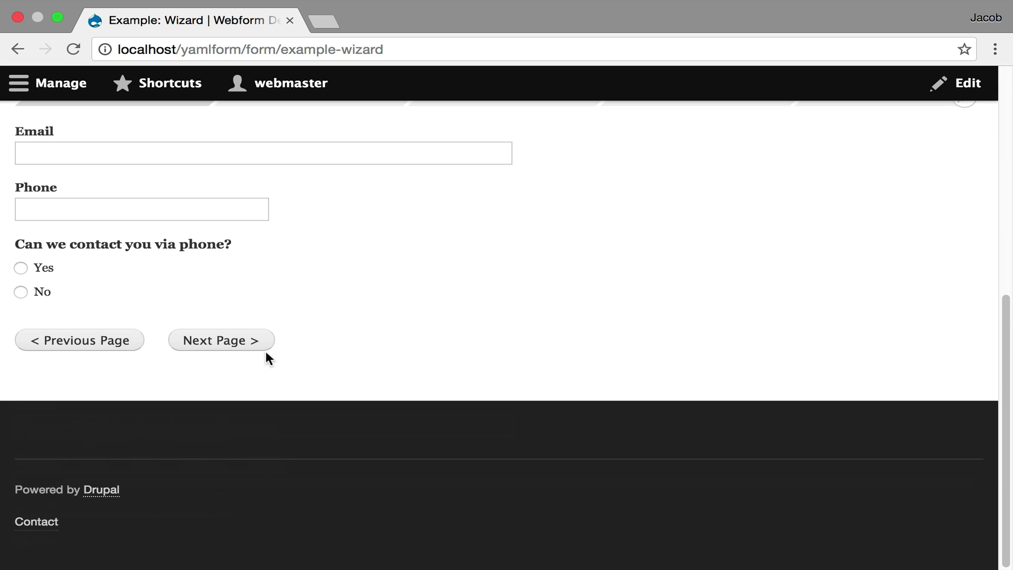
pyautogui.click(245, 344)
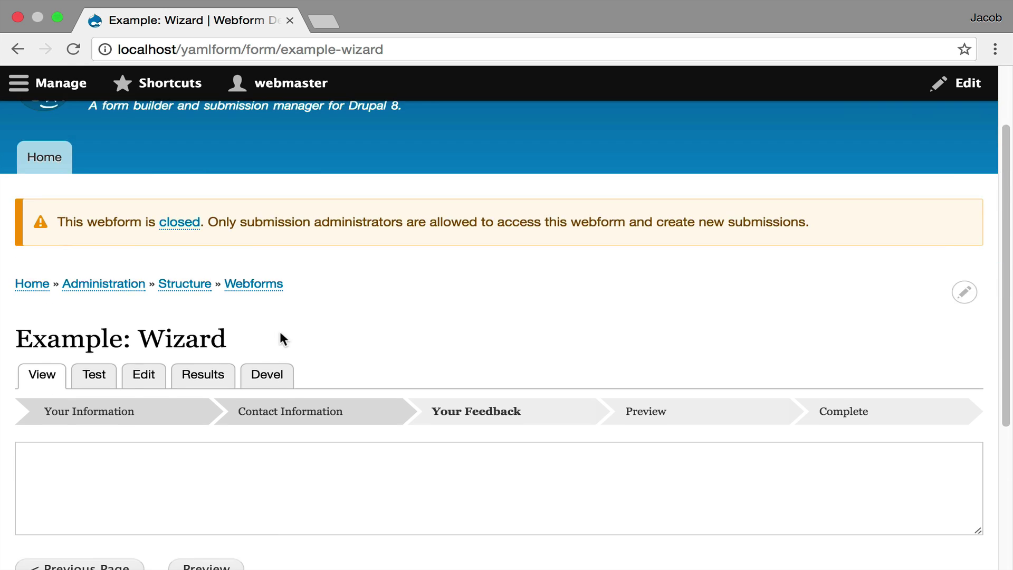
pyautogui.click(223, 412)
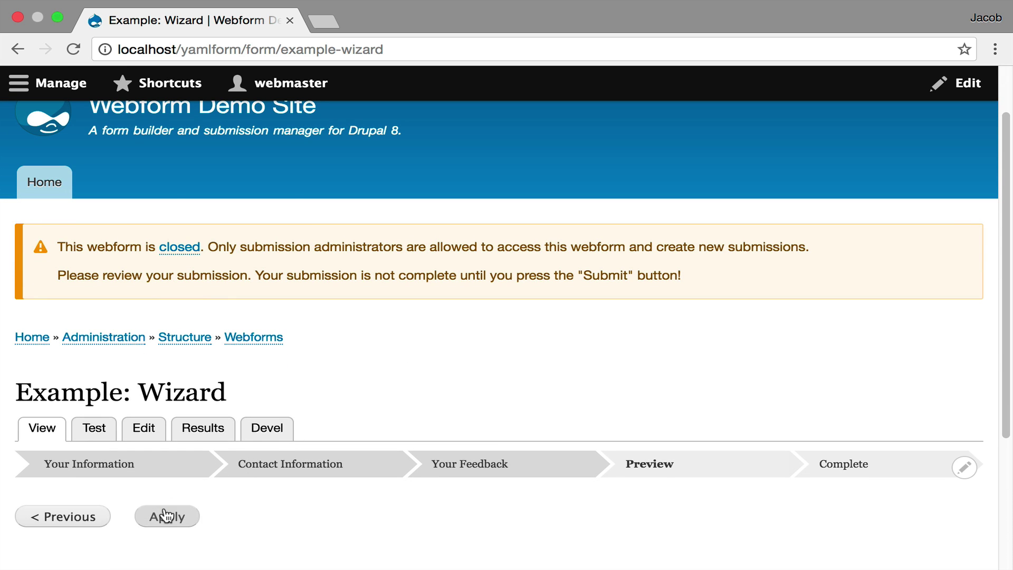
pyautogui.click(165, 516)
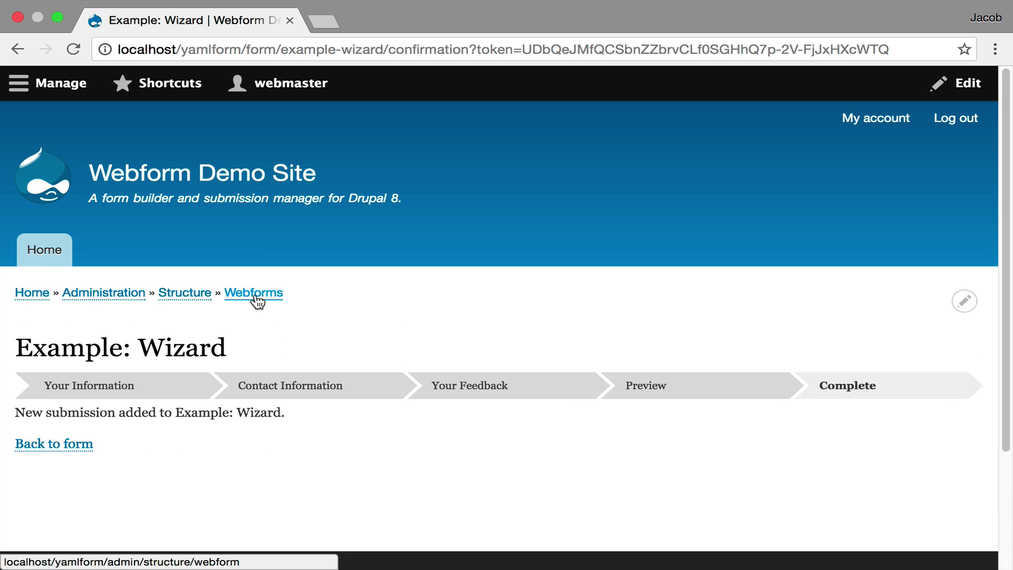
pyautogui.click(256, 296)
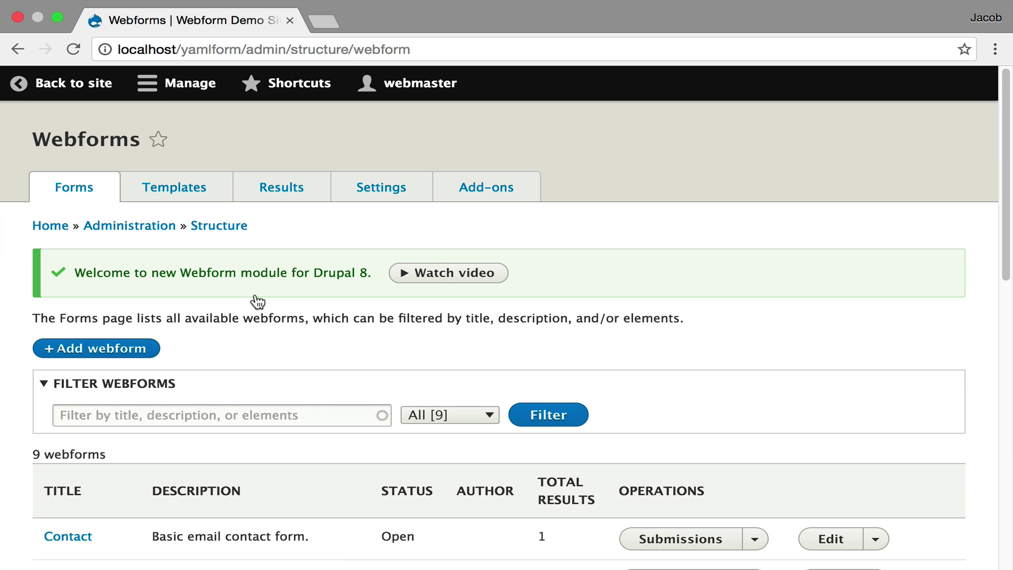
# Step: From the Templates list, choose the Job Application template to duplicate
pyautogui.click(221, 182)
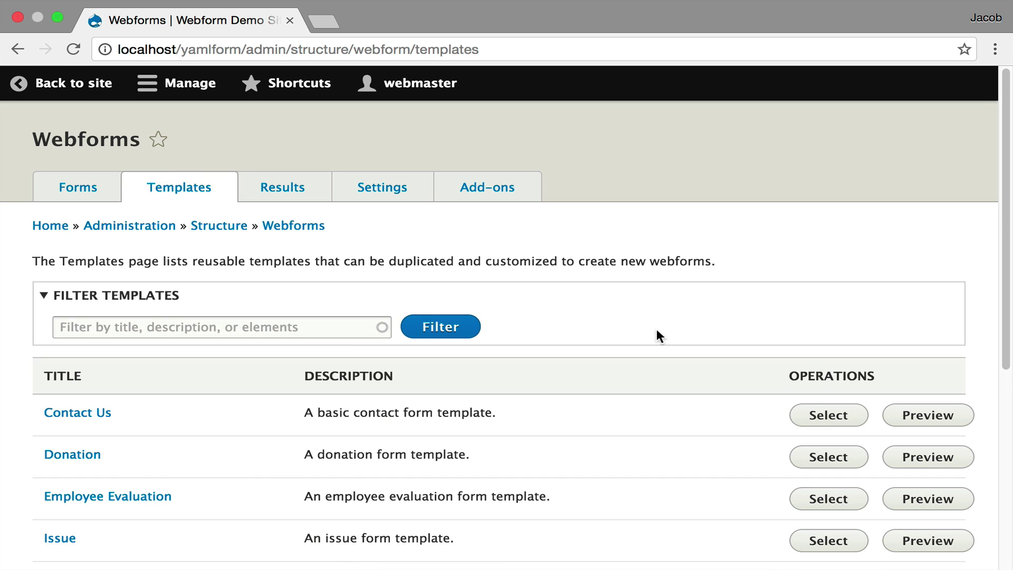
pyautogui.scroll(-3, 657, 331)
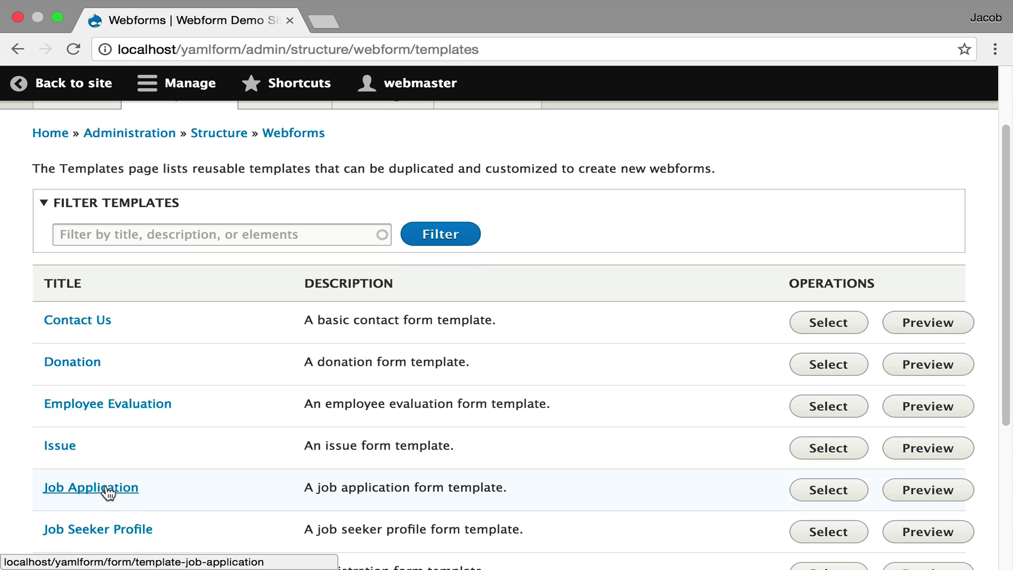
pyautogui.click(828, 489)
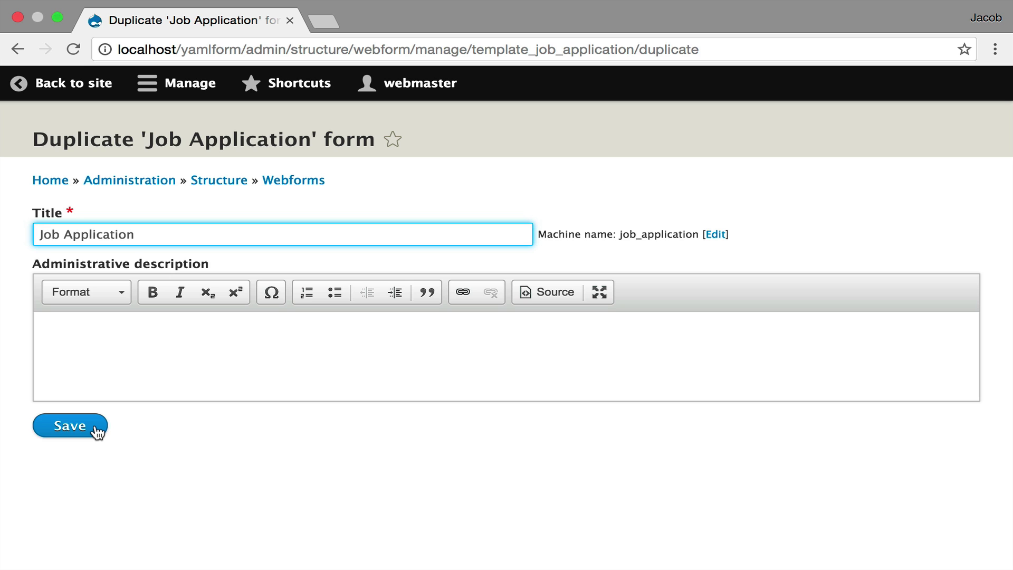
# Step: Save the Job Application copy and review its elements, starting with the Your Information fieldset
pyautogui.click(97, 428)
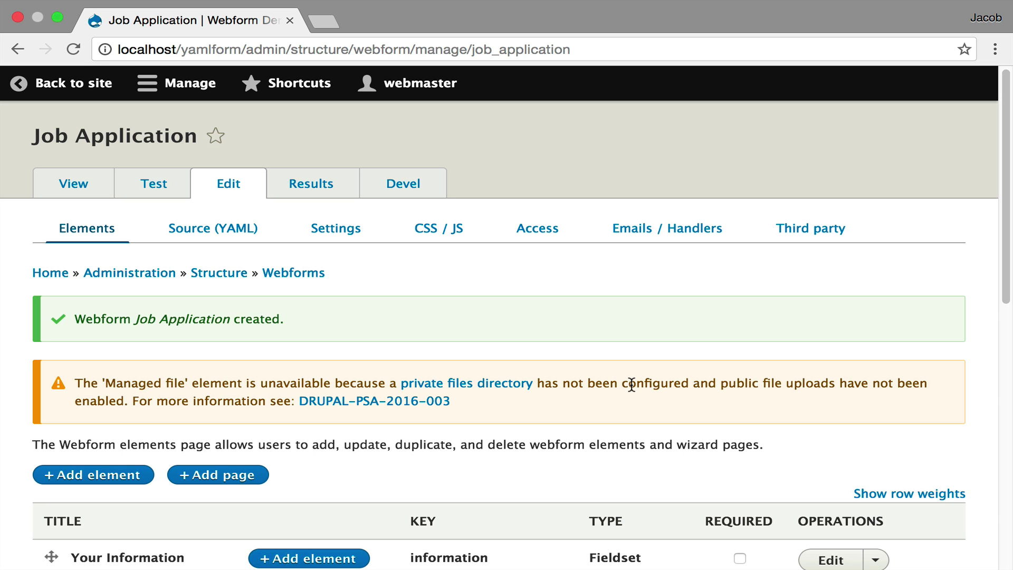
pyautogui.scroll(-7, 630, 384)
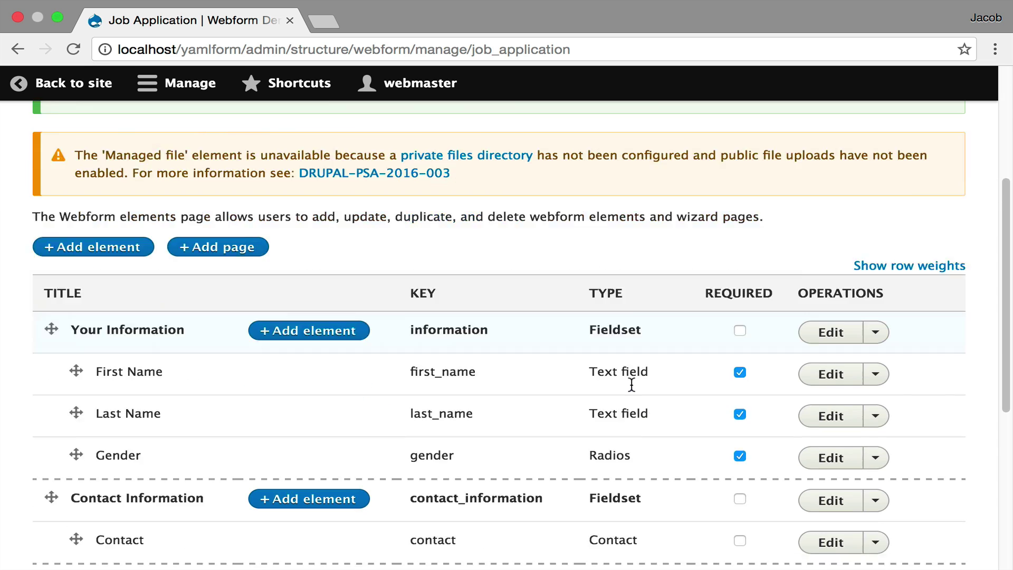
pyautogui.scroll(-3, 560, 393)
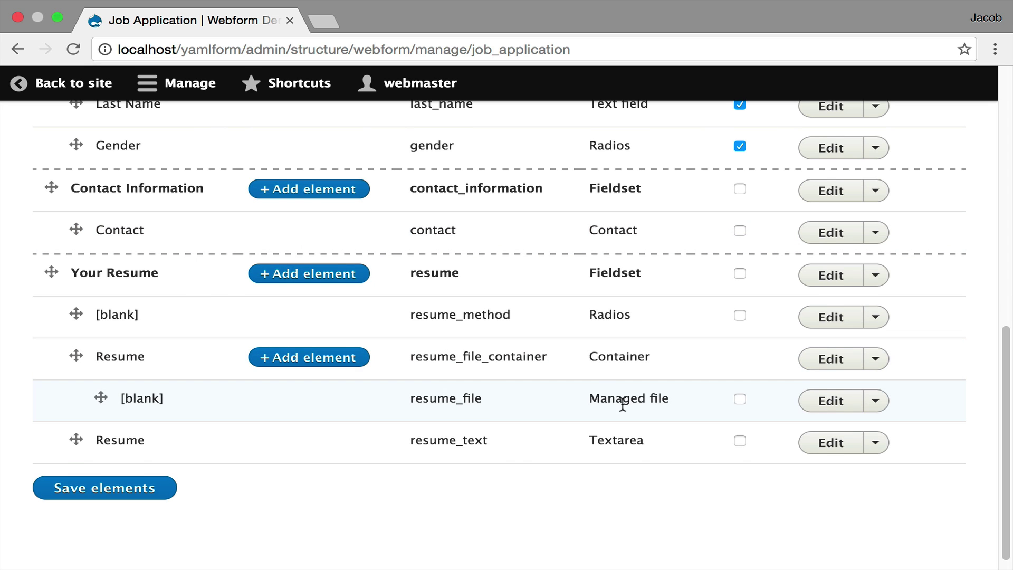
pyautogui.scroll(9, 428, 364)
pyautogui.scroll(2, 430, 368)
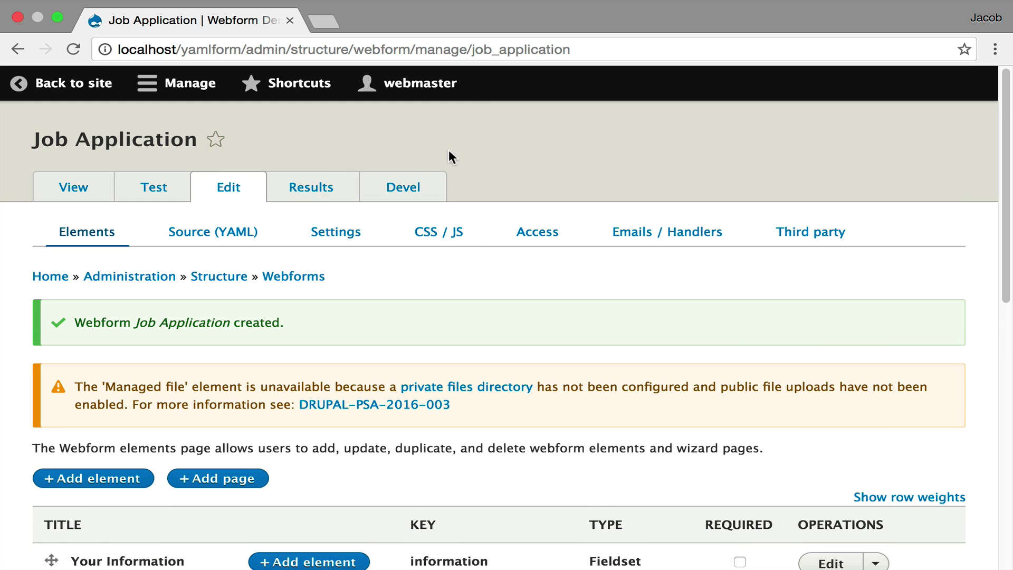
# Step: Start a new Webform content page titled 'Contact Us'
pyautogui.click(333, 102)
pyautogui.click(124, 128)
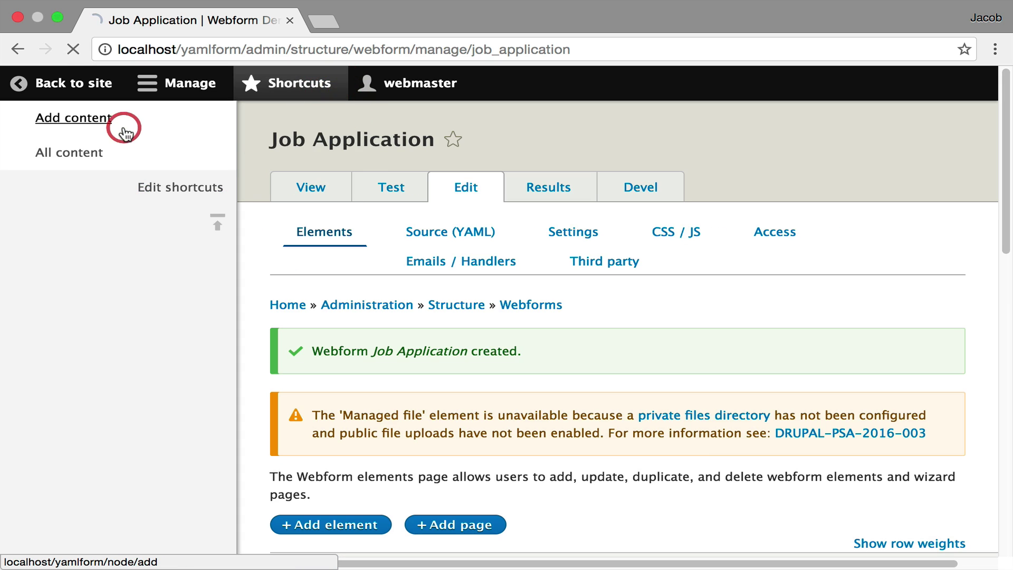
pyautogui.click(322, 408)
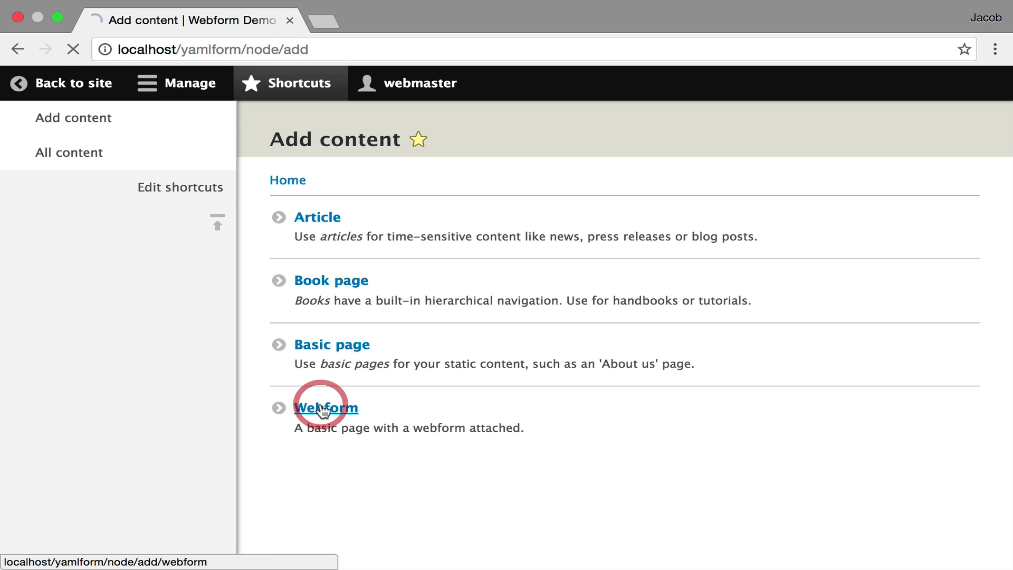
pyautogui.click(349, 275)
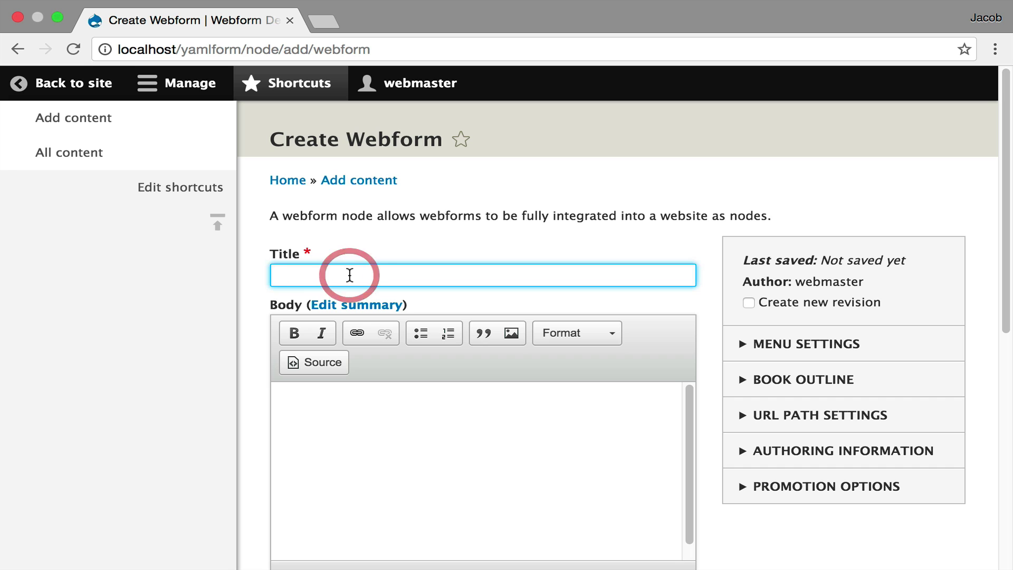
pyautogui.write('Contact Us')
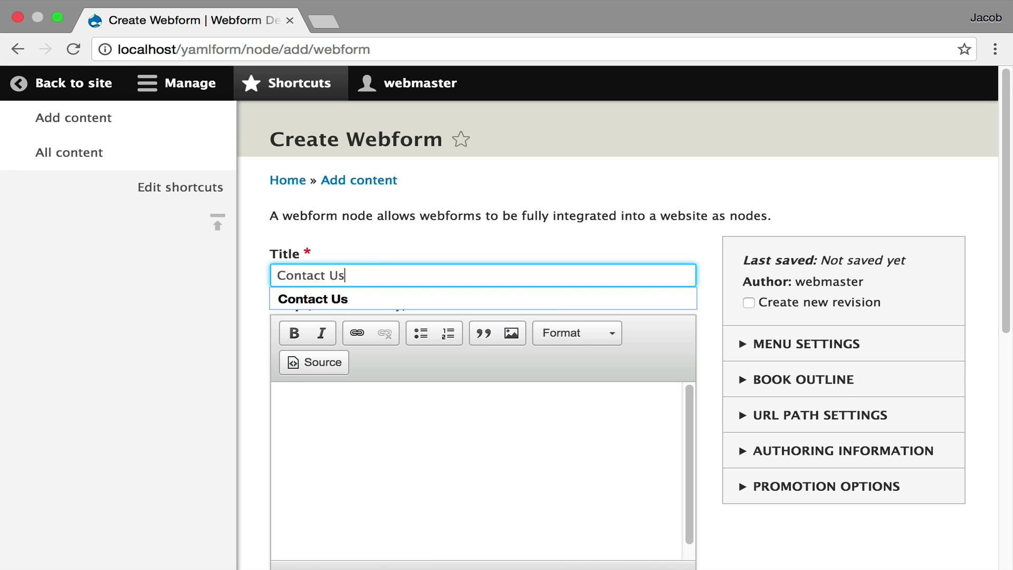
# Step: Attach the Contact webform to the page and save it as published
pyautogui.scroll(-4, 552, 276)
pyautogui.click(396, 454)
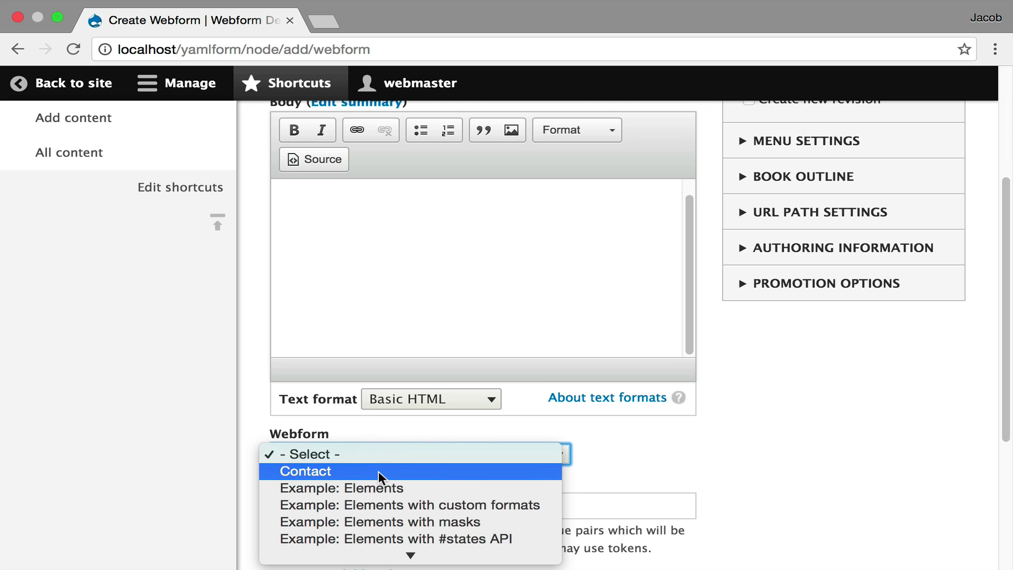
pyautogui.click(378, 471)
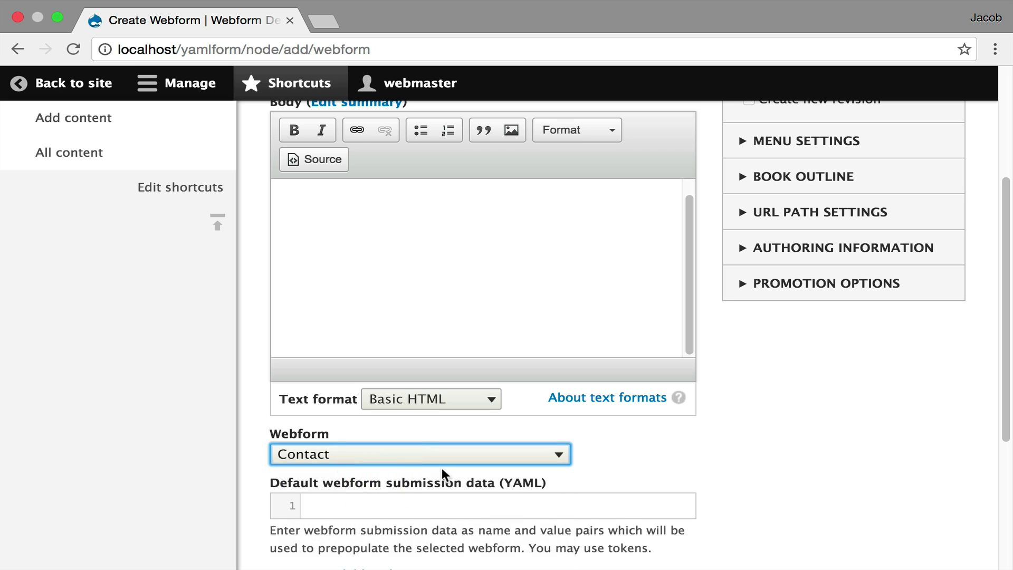
pyautogui.scroll(-1, 441, 469)
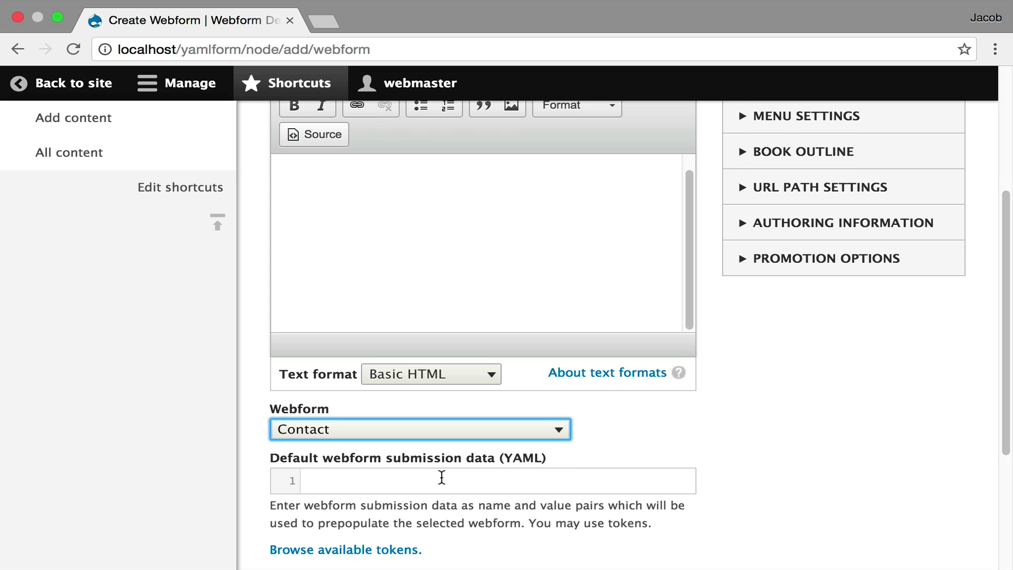
pyautogui.scroll(-3, 441, 477)
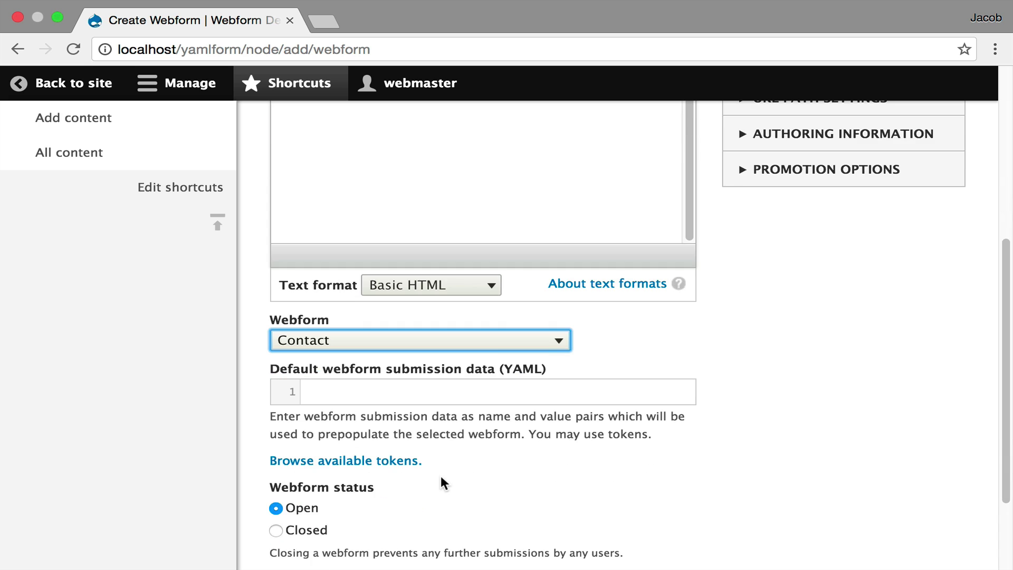
pyautogui.scroll(-2, 537, 455)
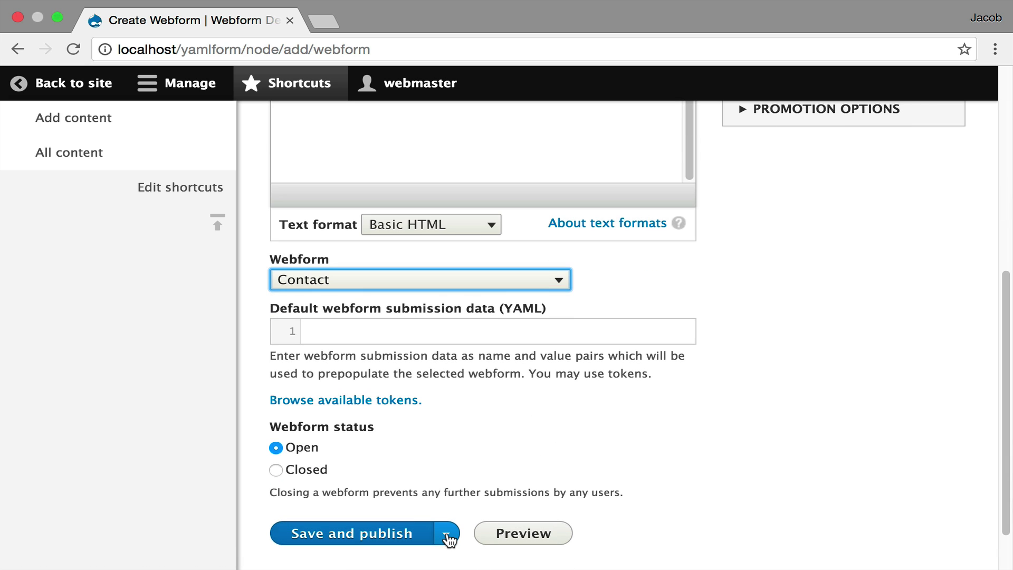
pyautogui.click(414, 534)
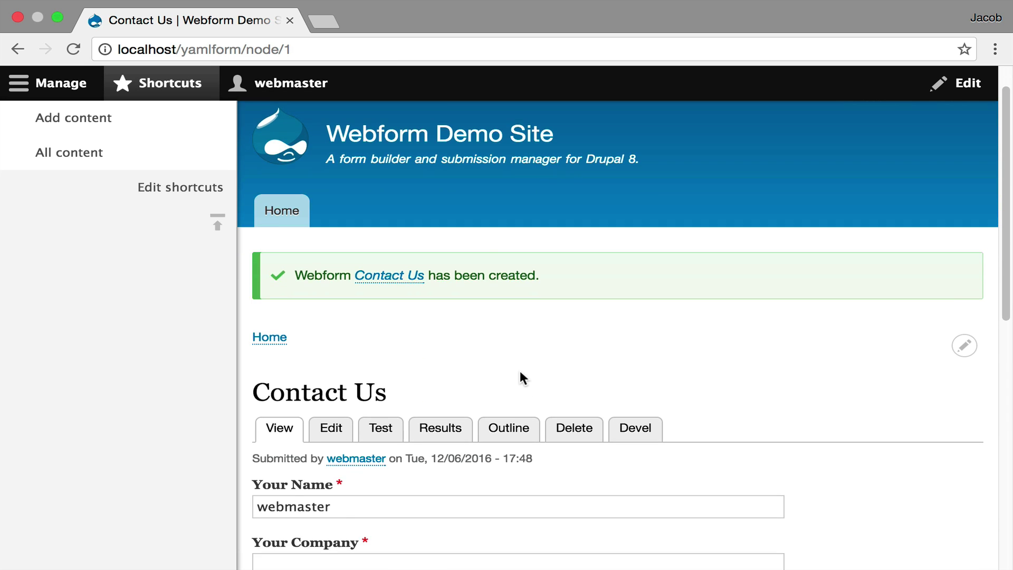
# Step: Confirm the Contact Us page's Results list has no submissions, then return to the page
pyautogui.scroll(-2, 520, 371)
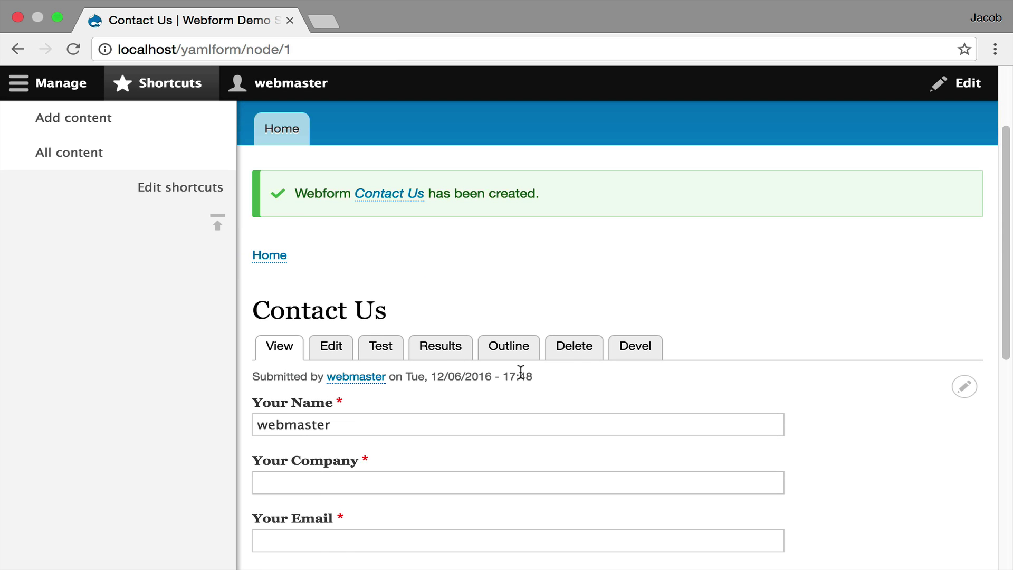
pyautogui.scroll(-1, 520, 373)
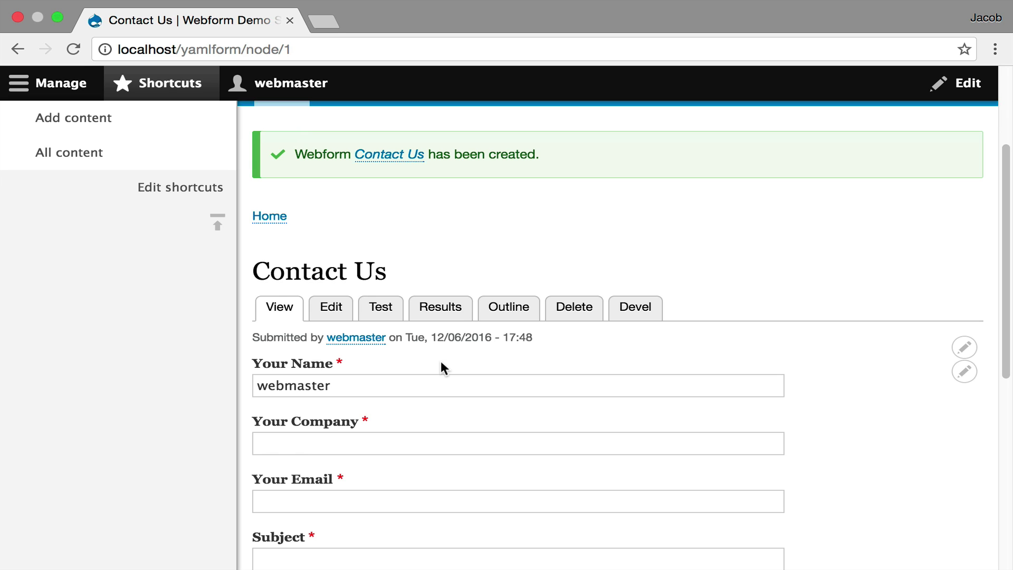
pyautogui.click(444, 311)
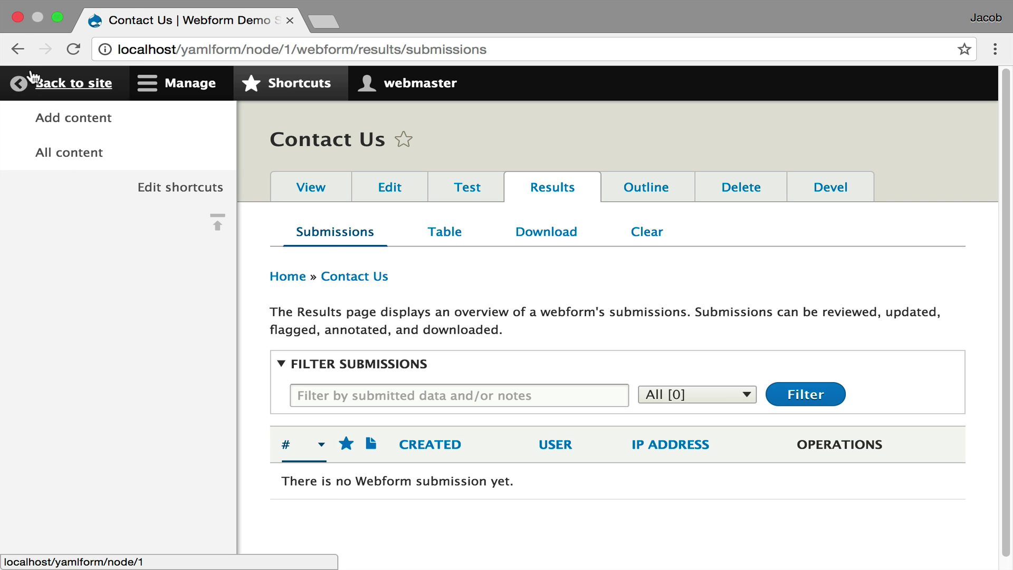
pyautogui.click(17, 49)
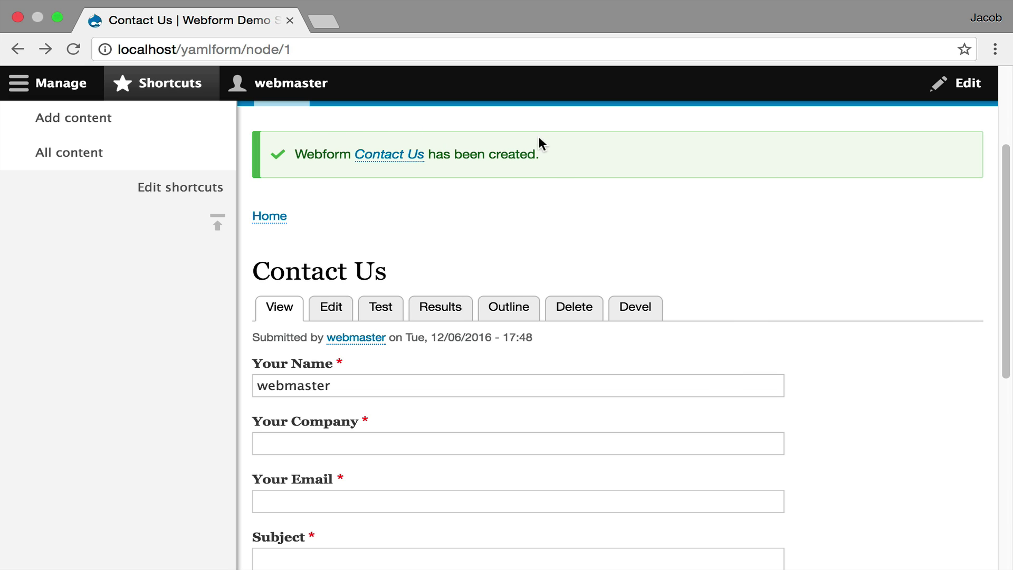
# Step: In Block layout, choose the Webform block to place in the Sidebar second region
pyautogui.click(95, 96)
pyautogui.click(216, 157)
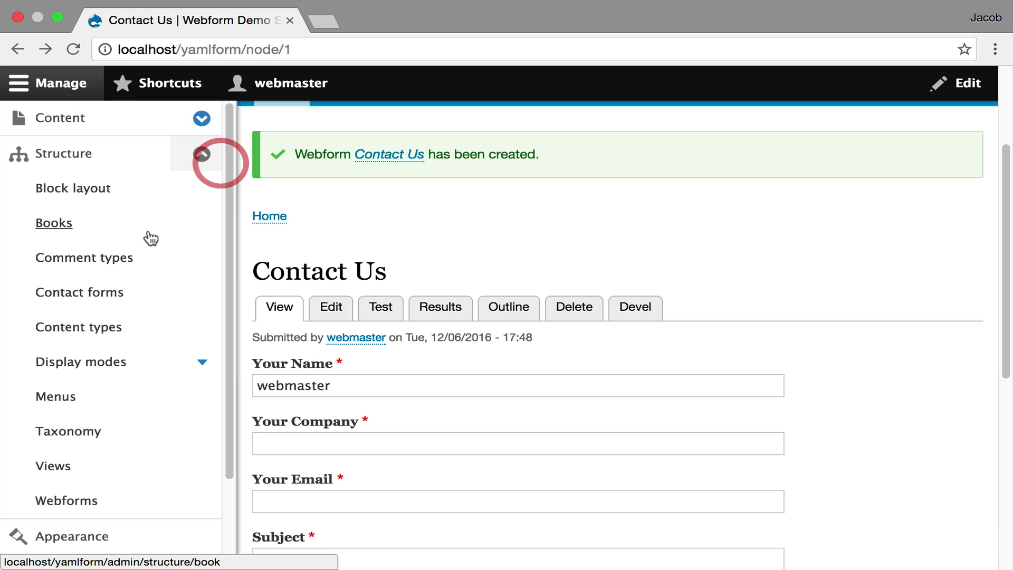
pyautogui.click(78, 193)
pyautogui.scroll(-10, 659, 316)
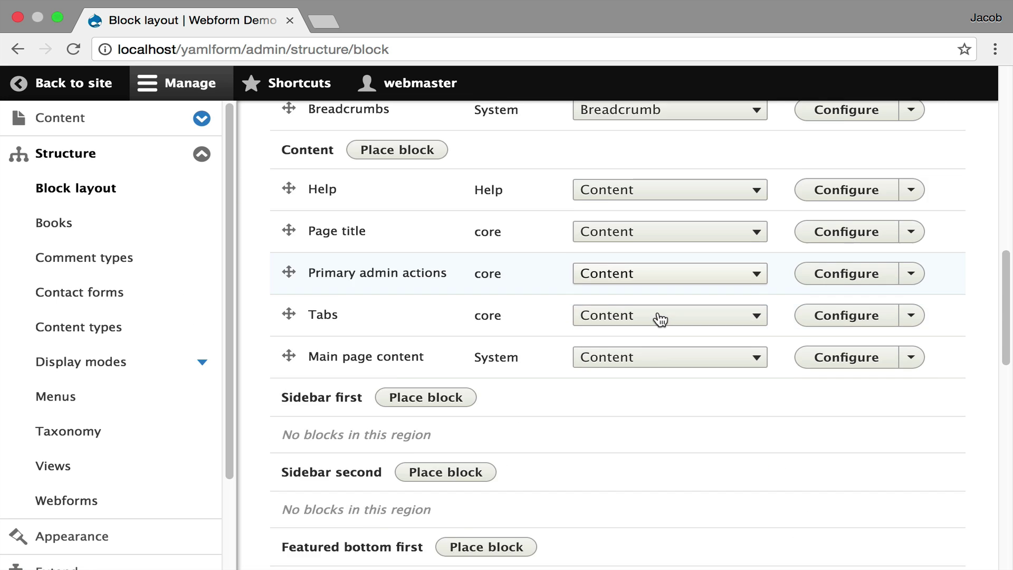
pyautogui.click(435, 232)
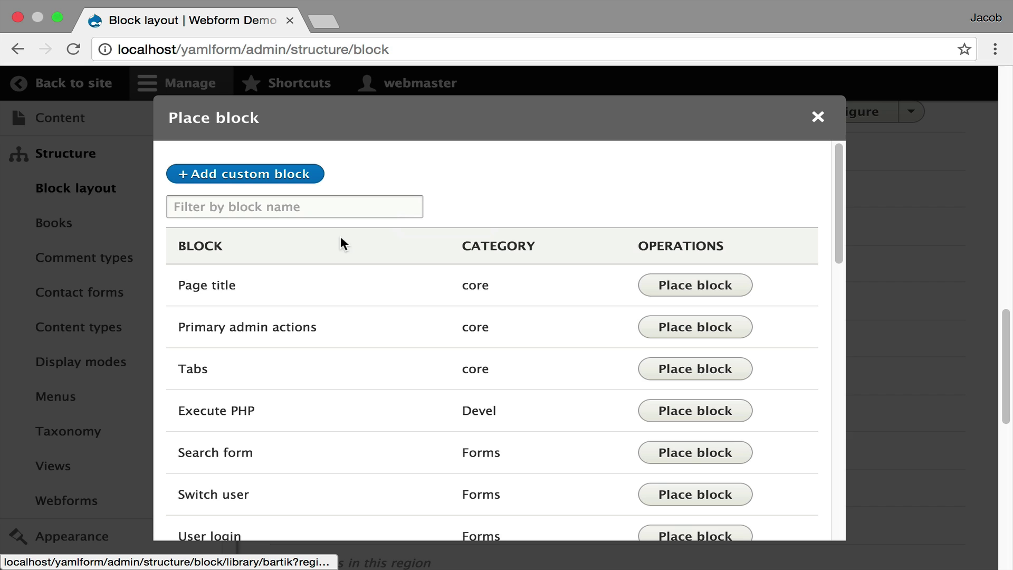
pyautogui.click(339, 203)
pyautogui.write('web')
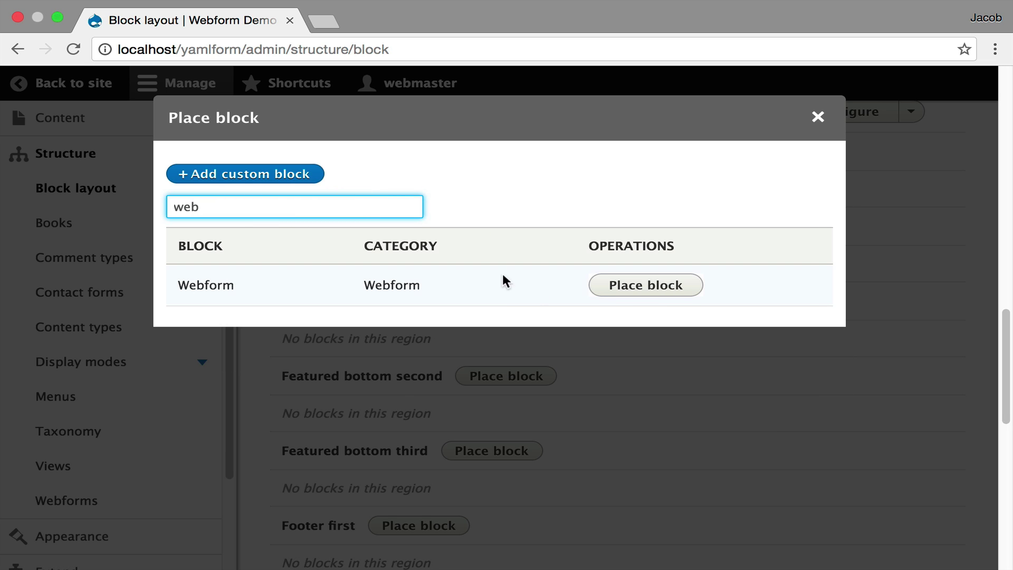
pyautogui.click(654, 292)
# Step: Title the block 'Contact Us', set it to show the Contact webform, and save it
pyautogui.press('super+a')
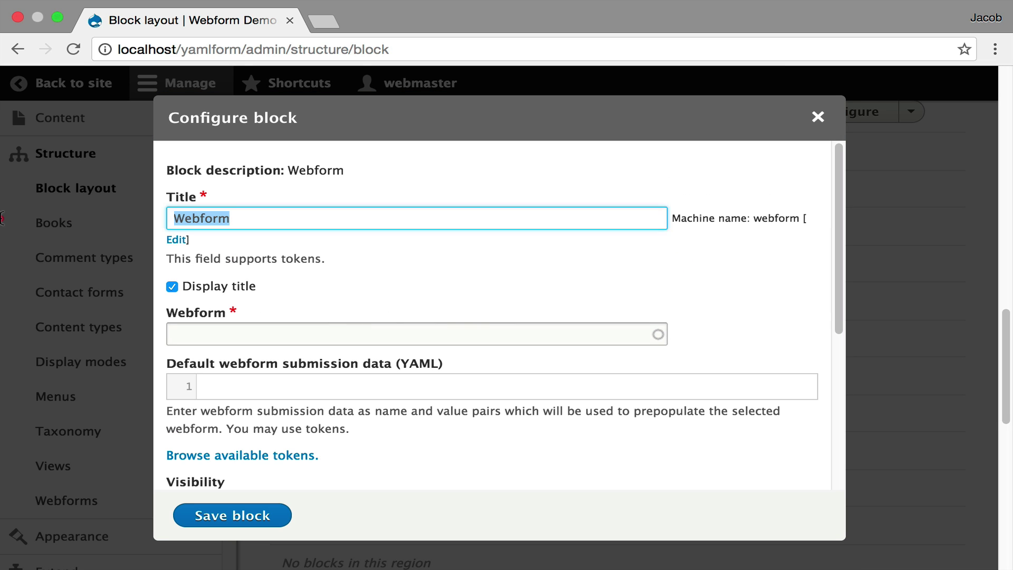
pyautogui.write('Co')
pyautogui.press('Down')
pyautogui.press('Return')
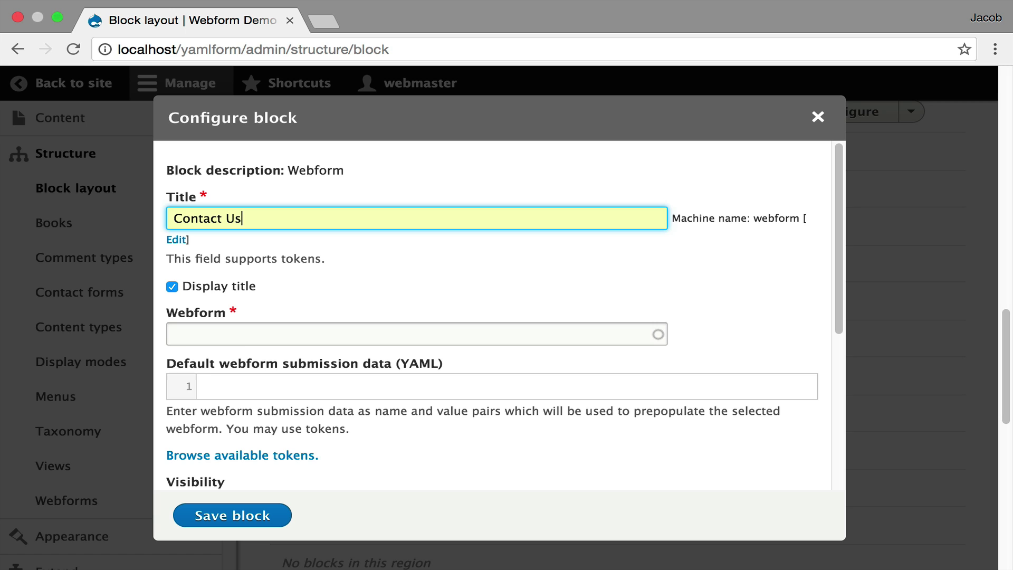
pyautogui.click(190, 334)
pyautogui.write('Co')
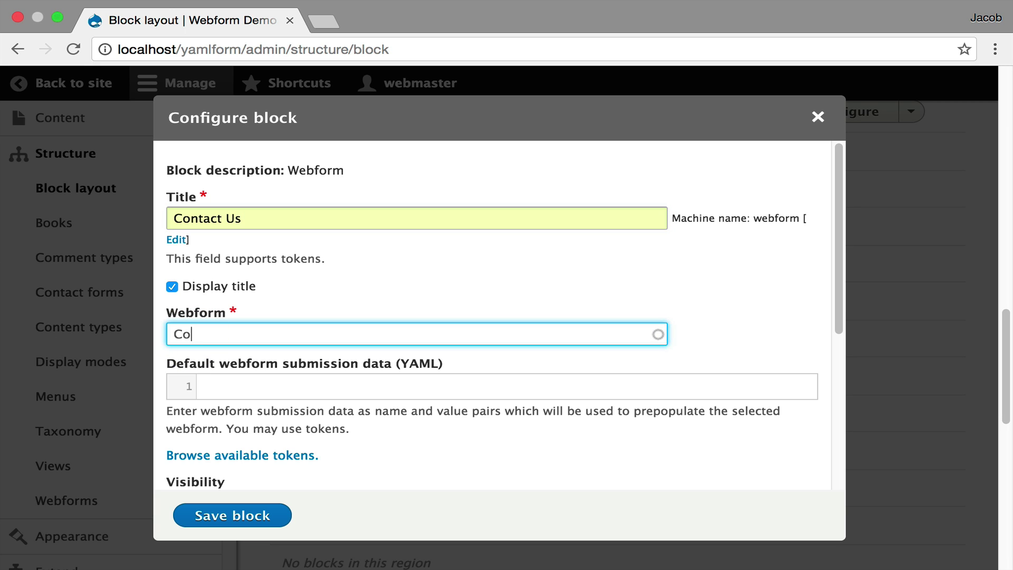
pyautogui.write('n')
pyautogui.click(241, 359)
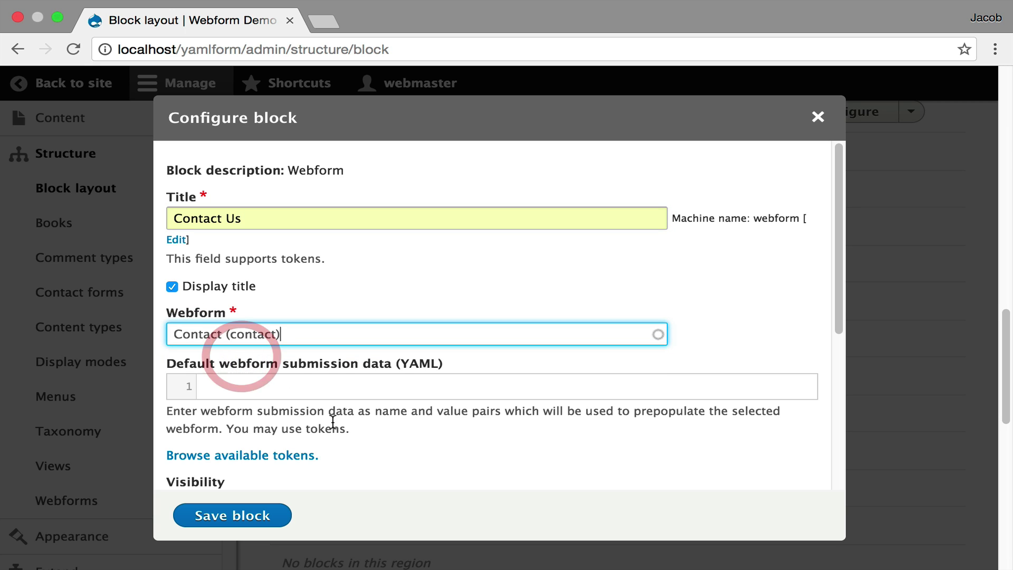
pyautogui.scroll(-3, 305, 430)
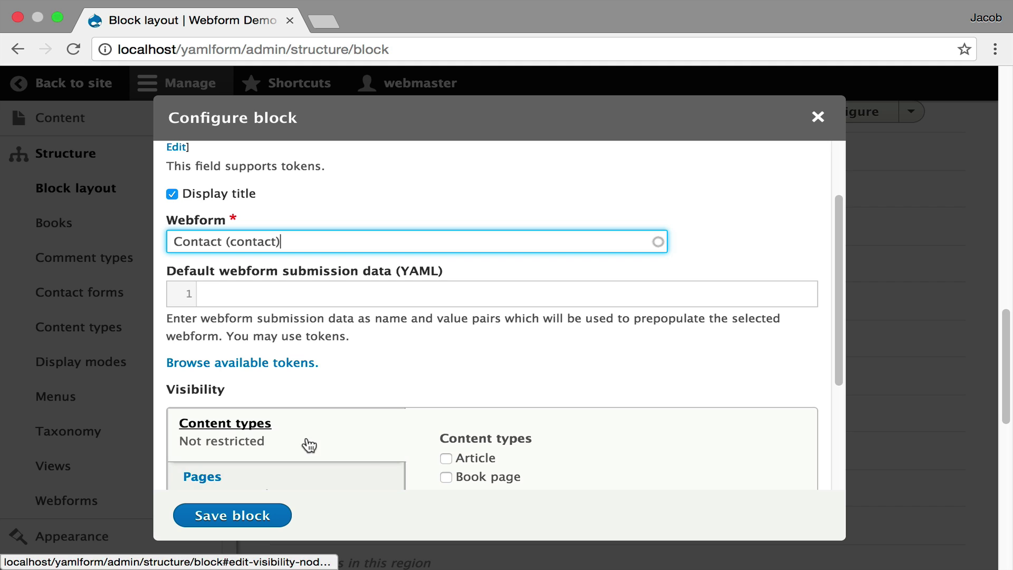
pyautogui.scroll(-3, 548, 393)
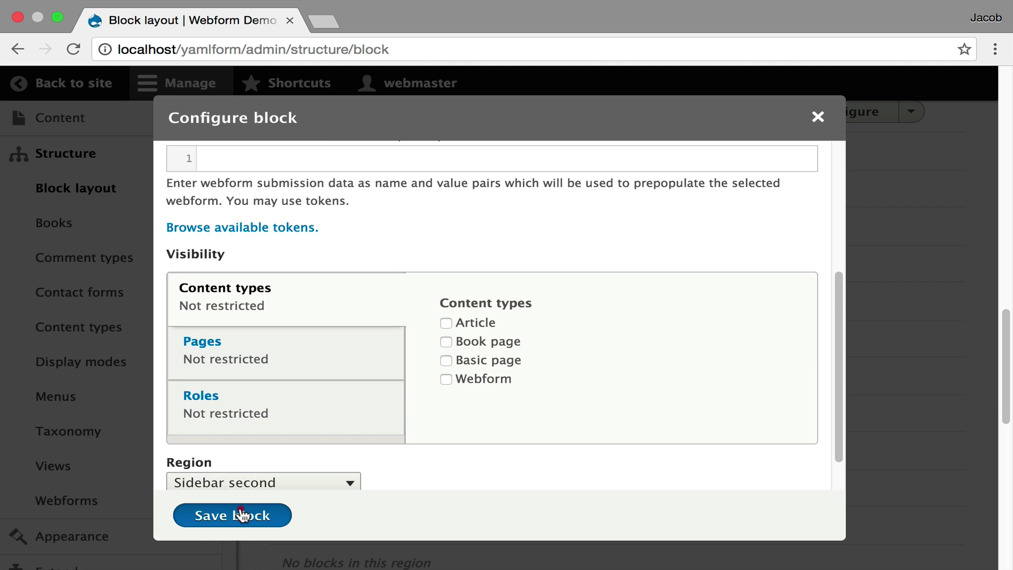
pyautogui.click(240, 515)
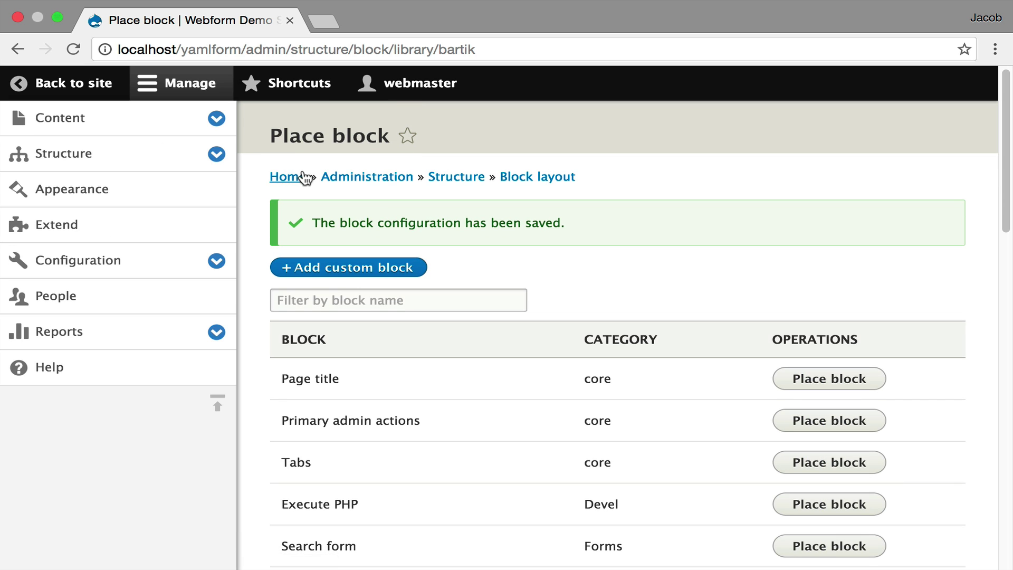
# Step: View the home page to check the Contact Us form in the sidebar
pyautogui.click(292, 178)
pyautogui.scroll(-5, 757, 353)
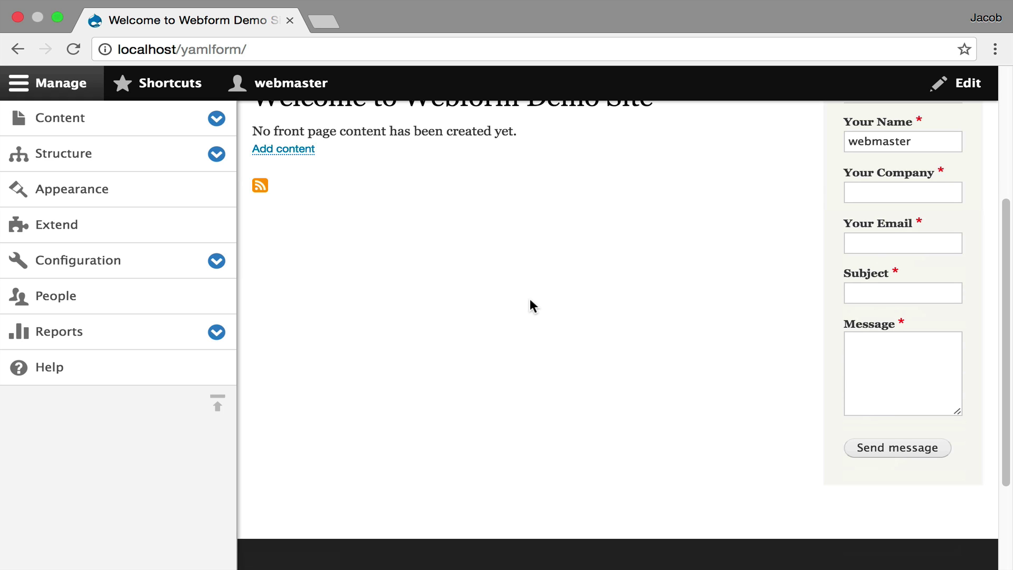
pyautogui.scroll(5, 530, 299)
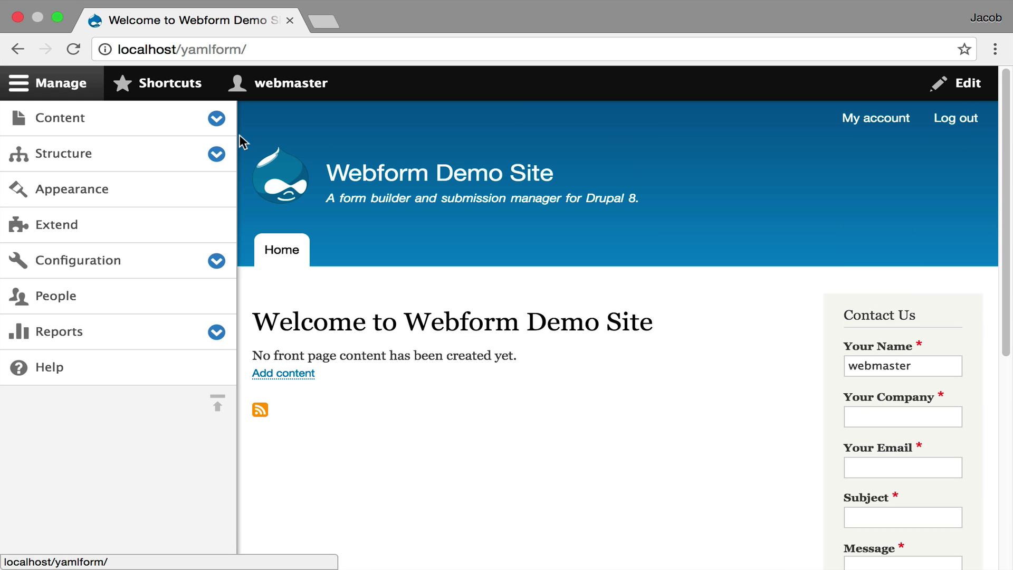
# Step: Go to Structure > Webforms to see the list of 10 webforms, with Contact first
pyautogui.click(227, 126)
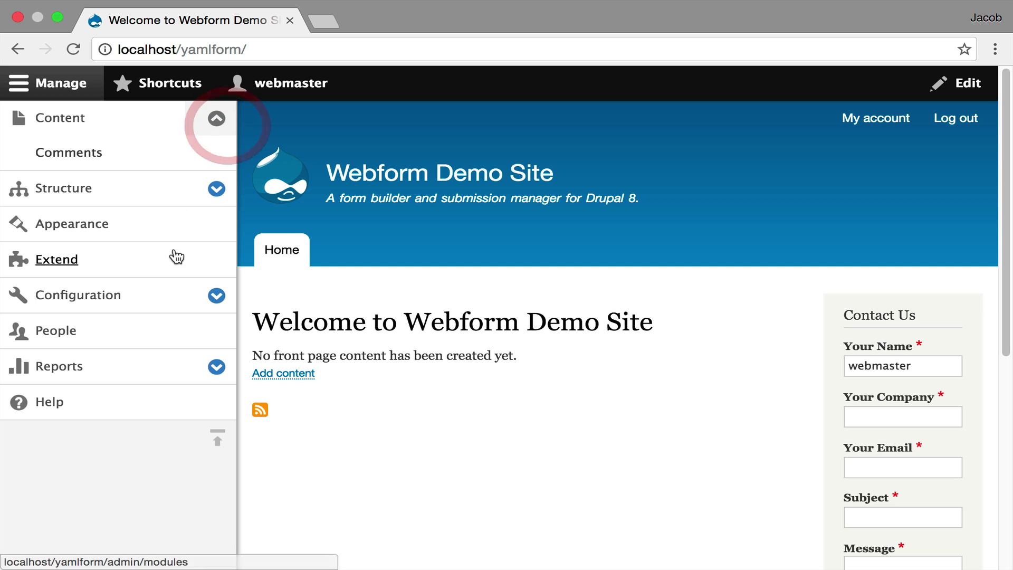
pyautogui.click(213, 193)
pyautogui.click(74, 499)
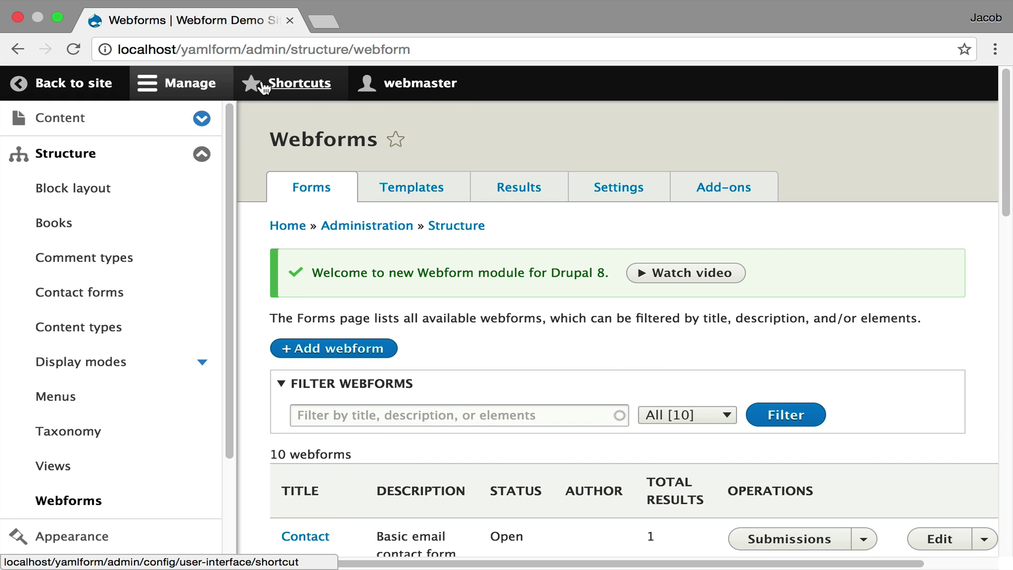
pyautogui.click(227, 82)
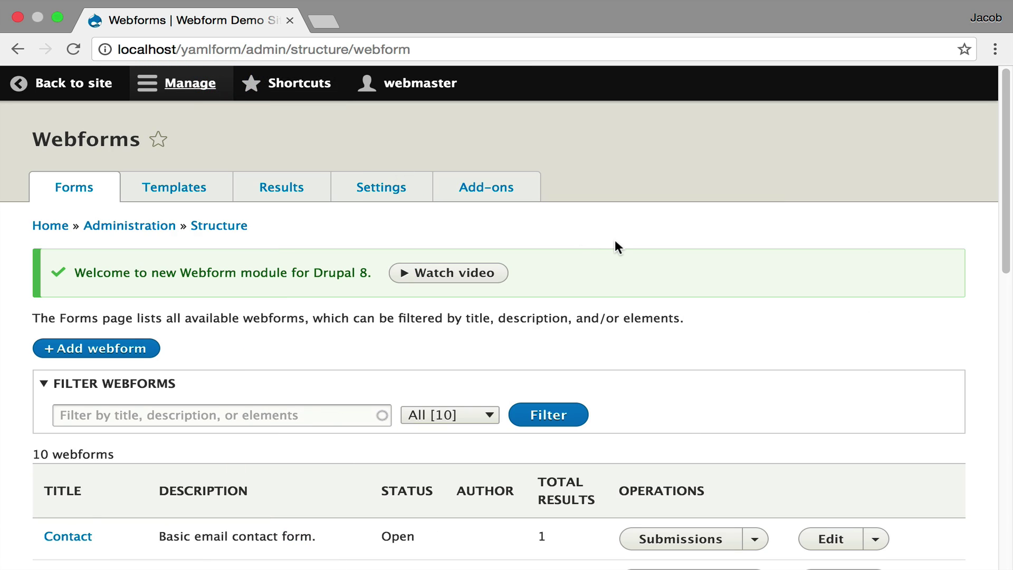